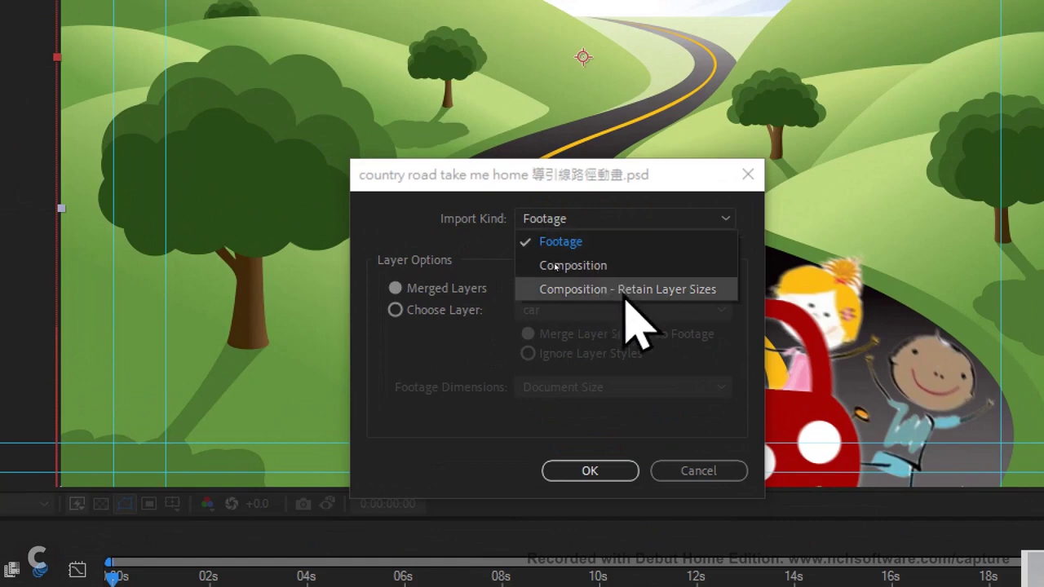
Step: Import the country road PSD as Composition - Retain Layer Sizes with editable layer styles
click(624, 290)
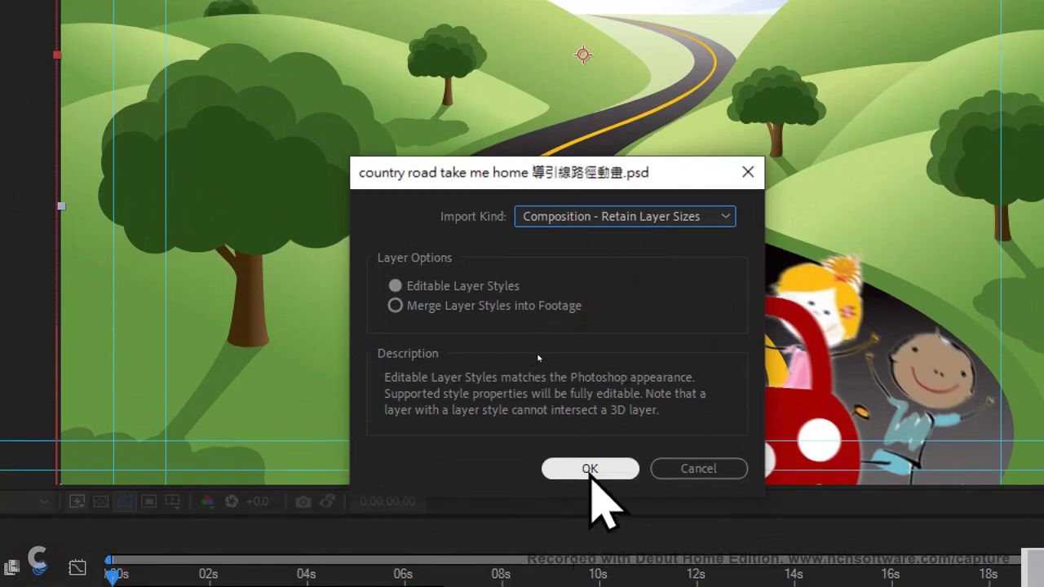
click(590, 469)
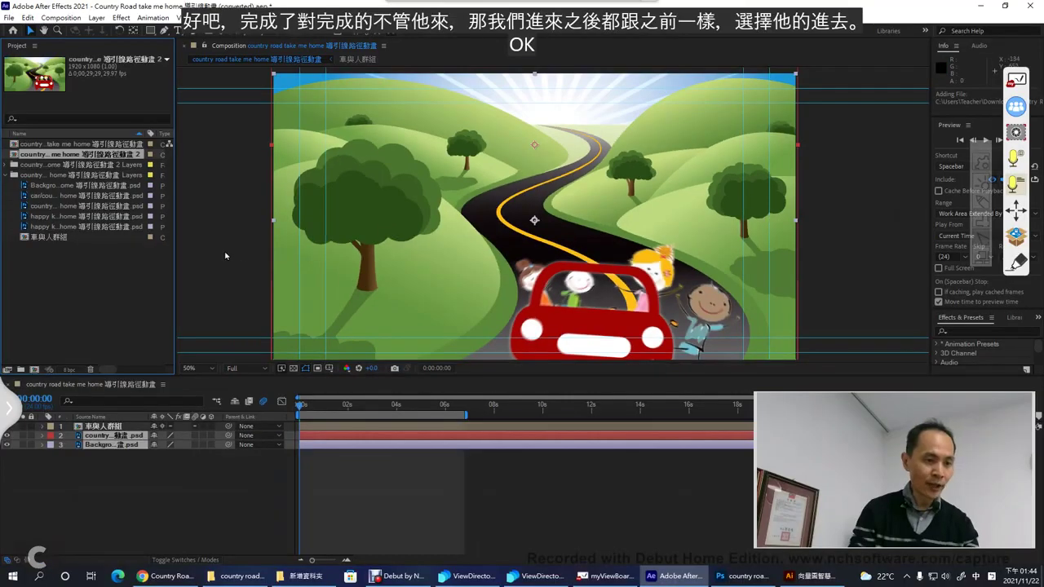
Step: Collapse the layers folder, open the newly imported composition ending in 2, and select its 車與人群組 layer
click(6, 175)
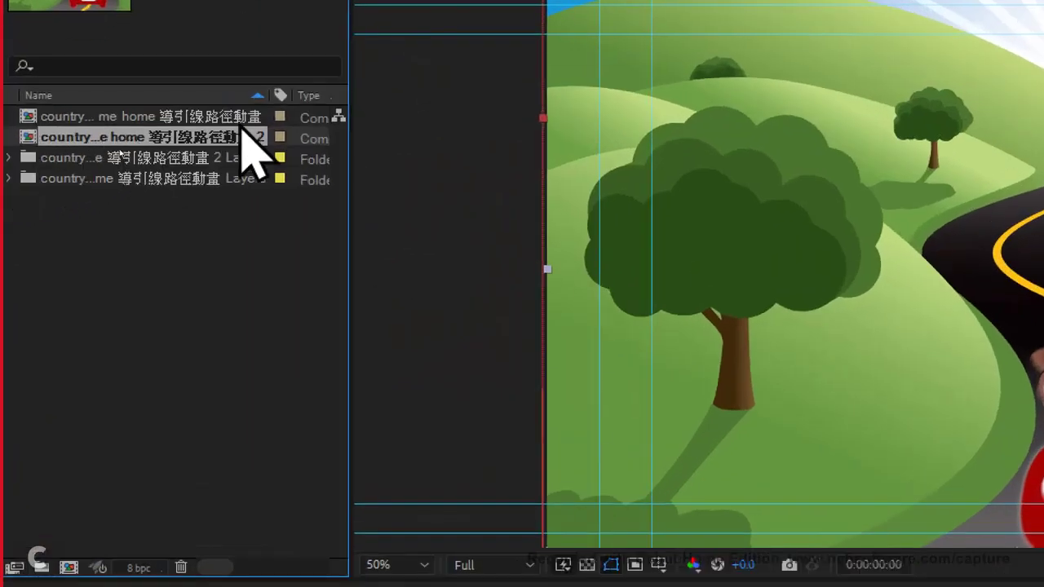
click(244, 157)
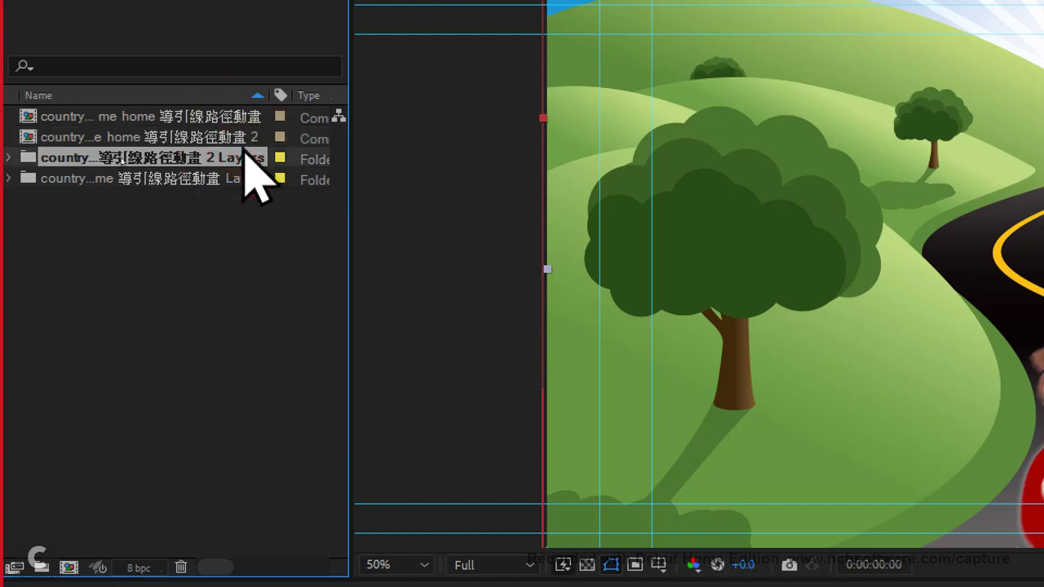
double_click(247, 138)
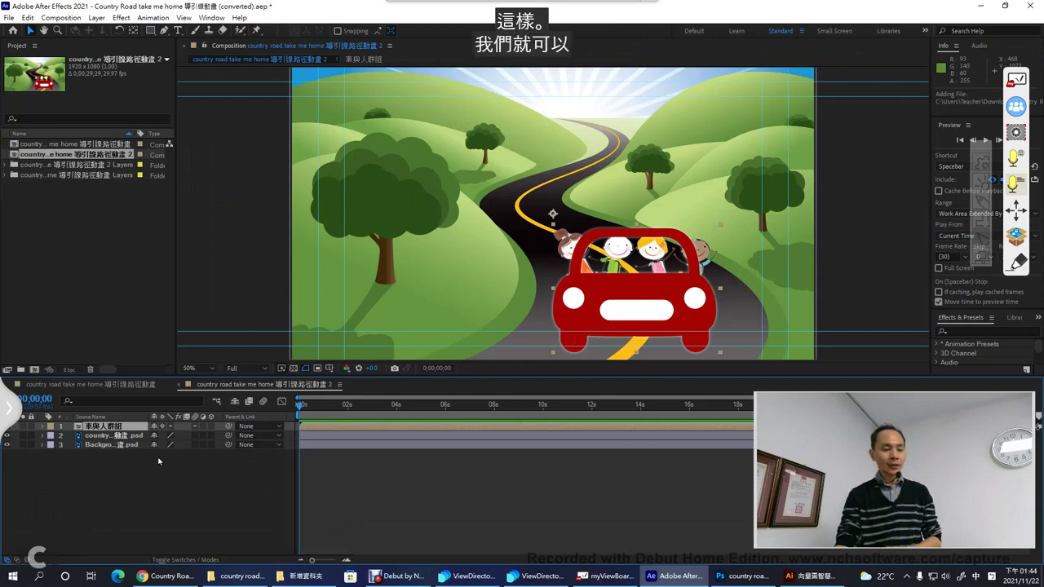
drag(158, 455, 98, 432)
click(105, 427)
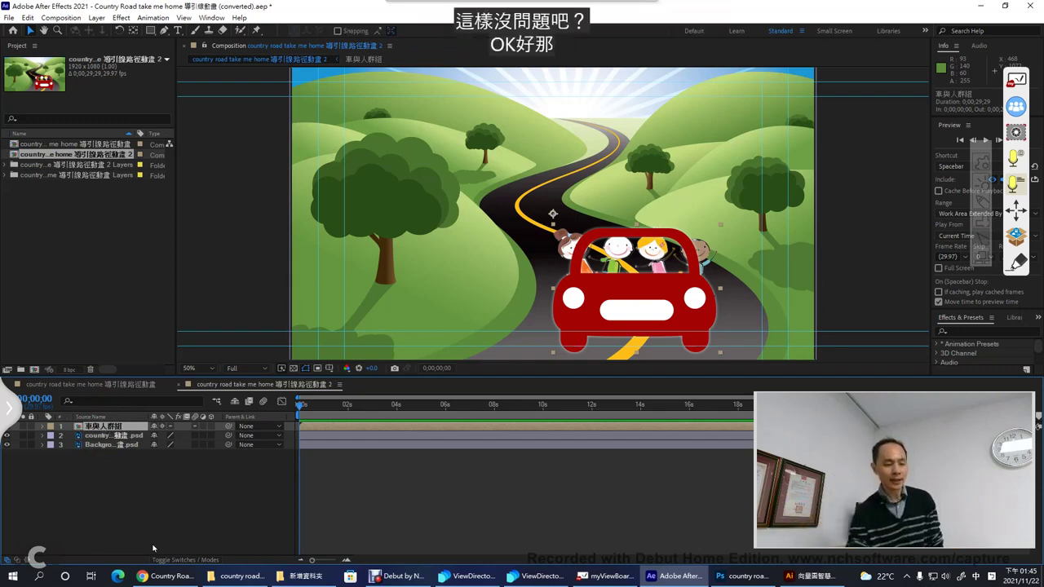
Step: Switch to the lesson notes in Chrome and go to section two on using the AE Pen tool
click(170, 576)
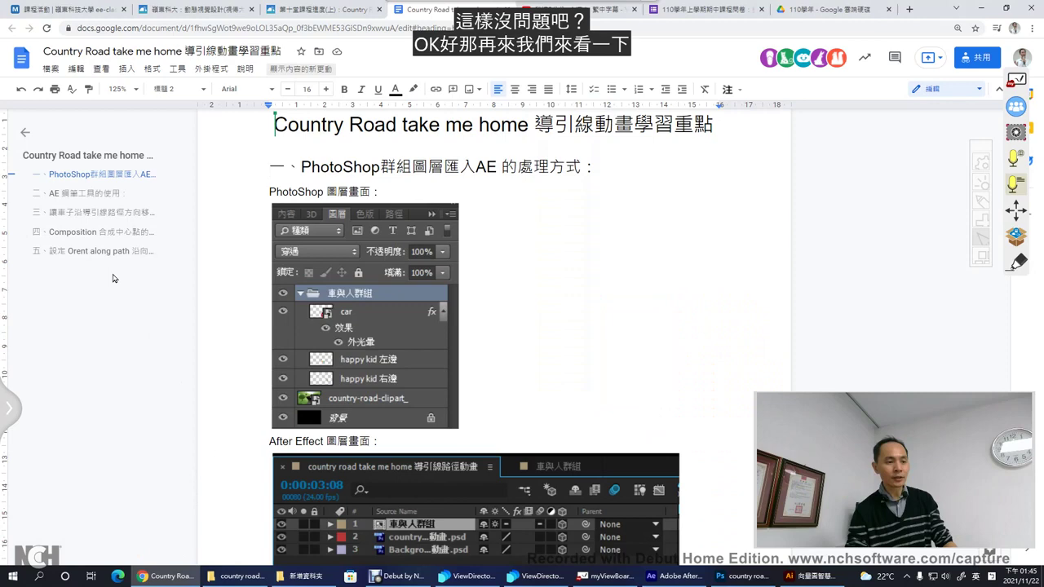
click(88, 193)
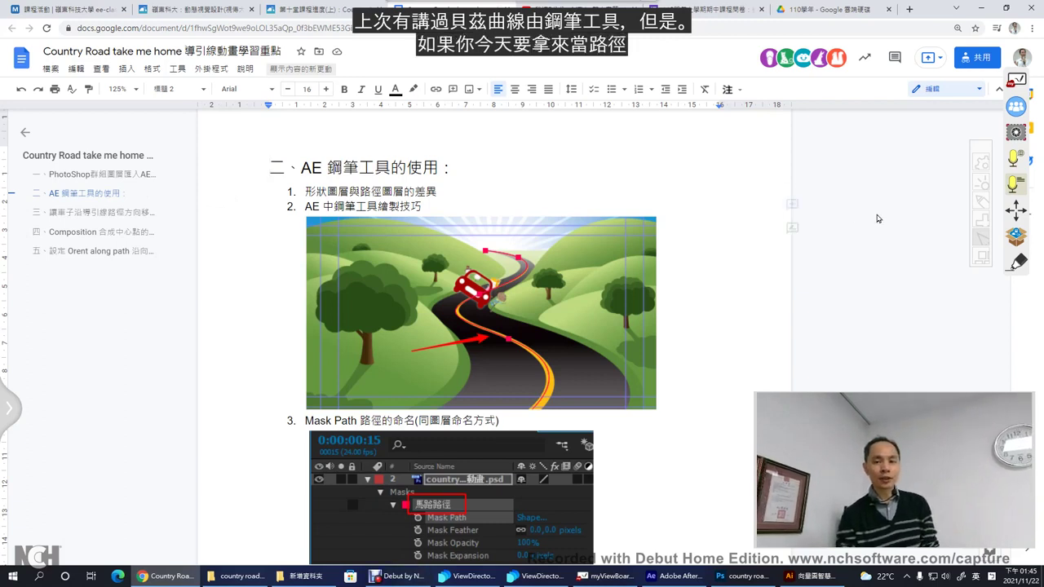
Step: Annotate the notes with a road curve, a closed circle and two check marks in red, and clear the annotations
click(980, 205)
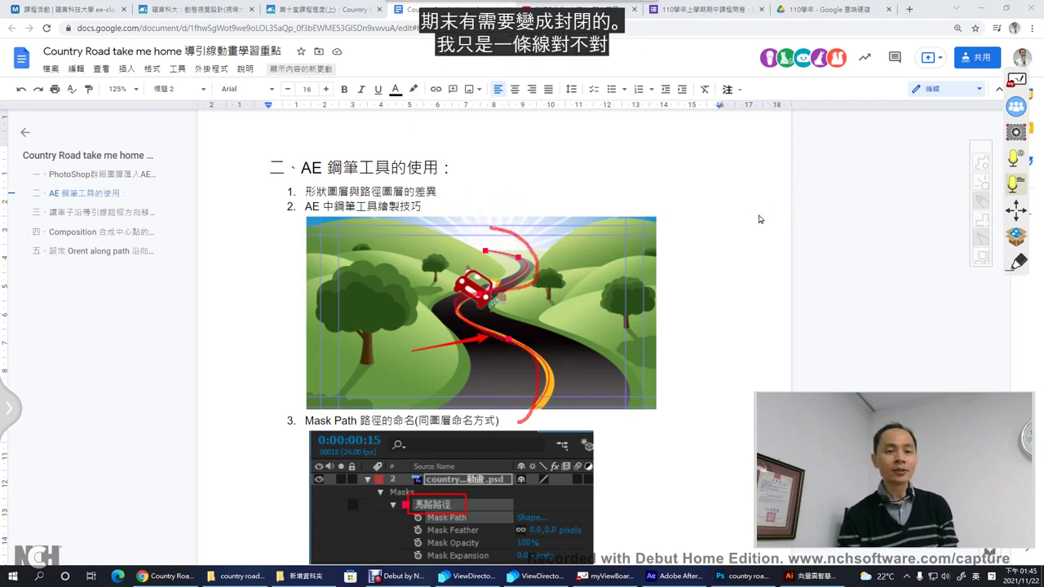
drag(753, 206, 716, 202)
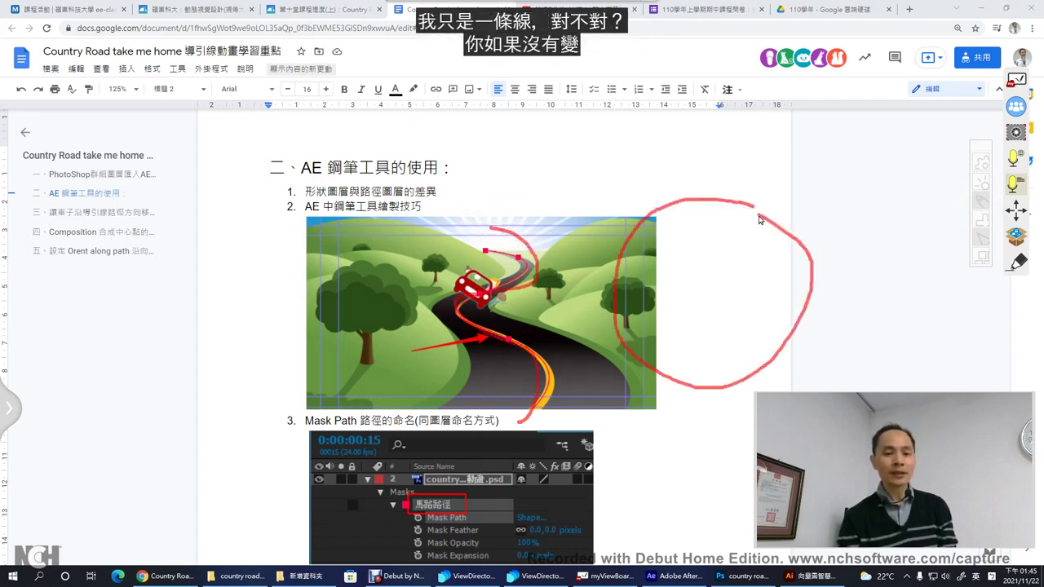
click(740, 205)
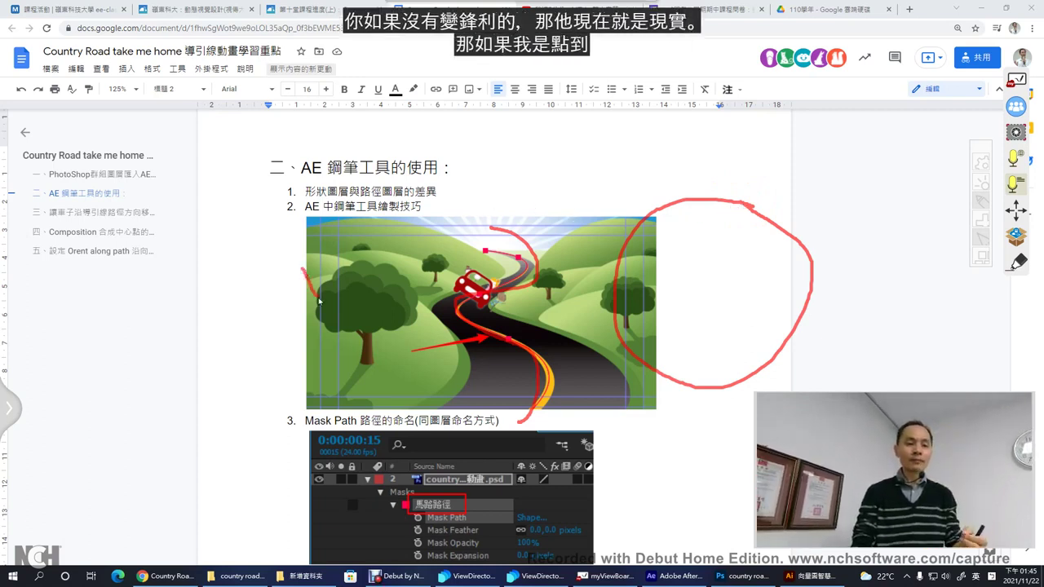
drag(319, 301, 350, 225)
drag(729, 160, 745, 178)
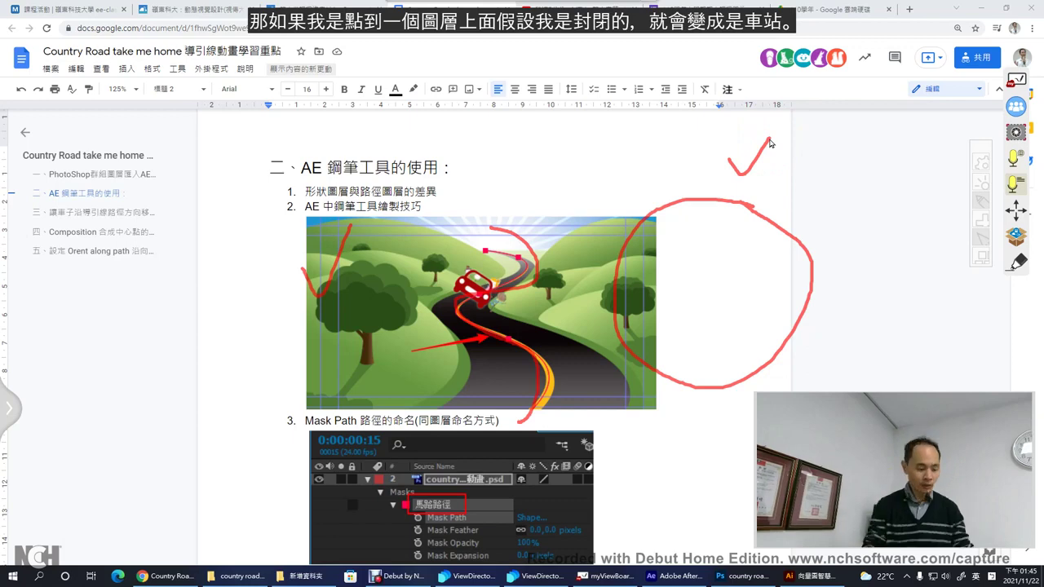
key(Escape)
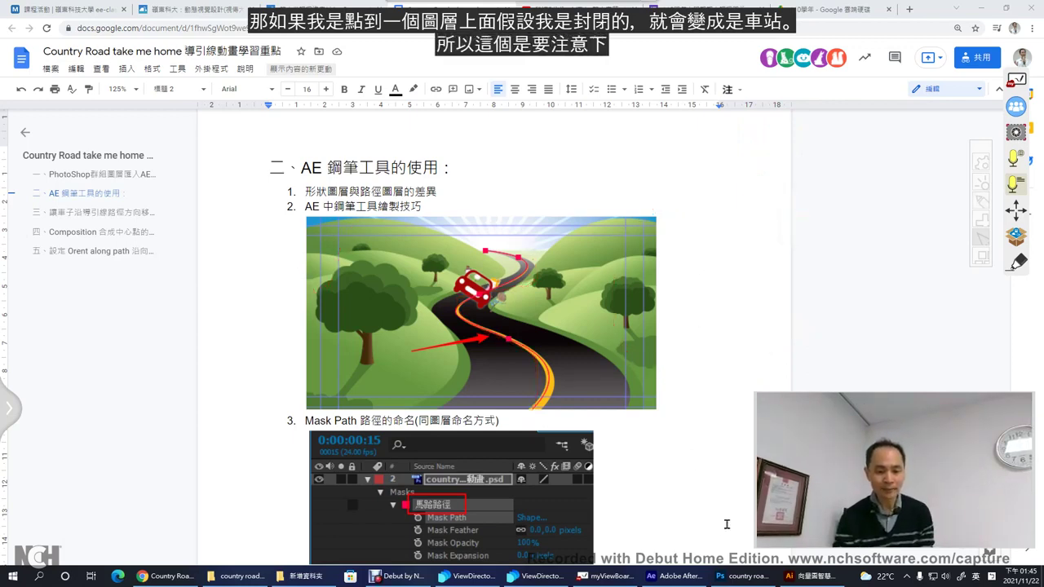
Step: Switch to After Effects, select the country road layer, and hide the 車與人群組 layer in the composition
click(677, 576)
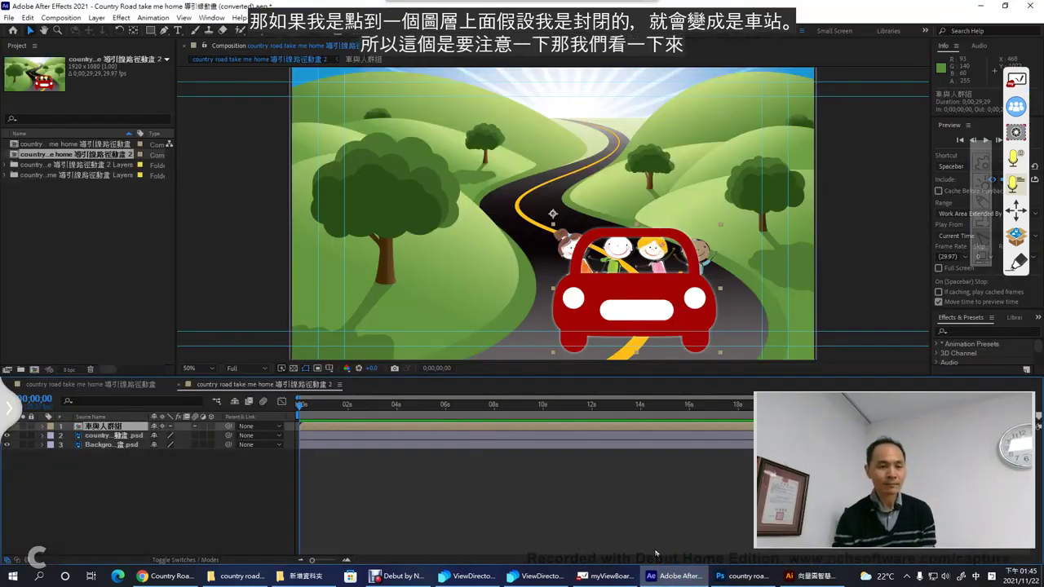
click(113, 436)
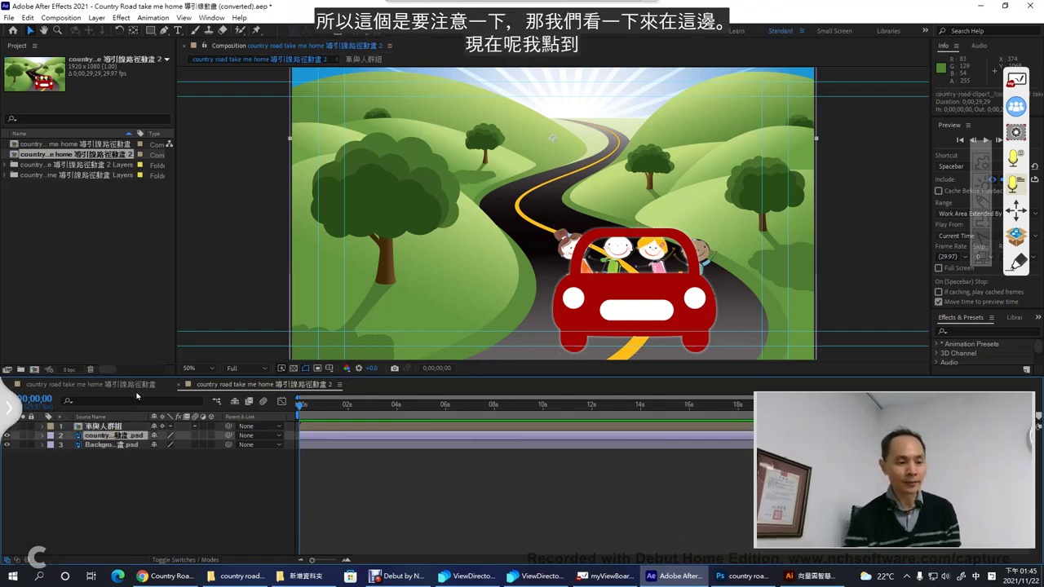
click(1004, 9)
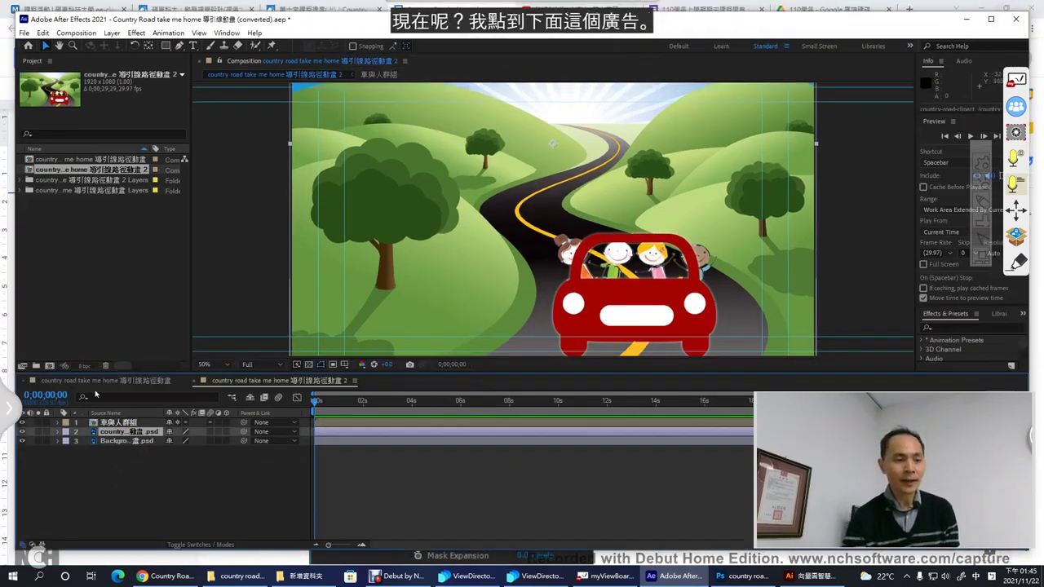
click(22, 422)
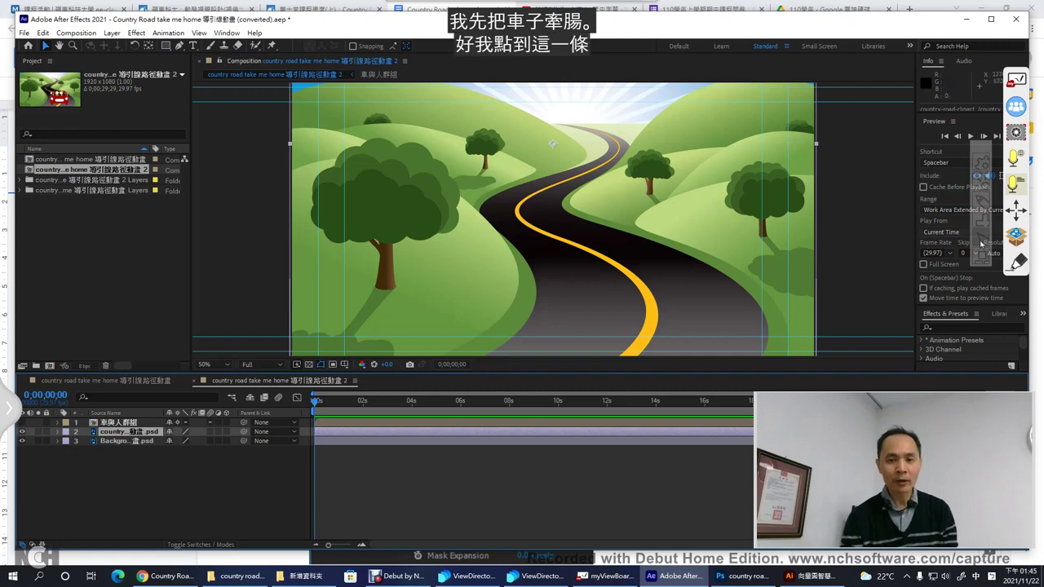
Step: Trace the road's yellow centre line with the red annotation pen from the foreground up into the sky
click(1017, 262)
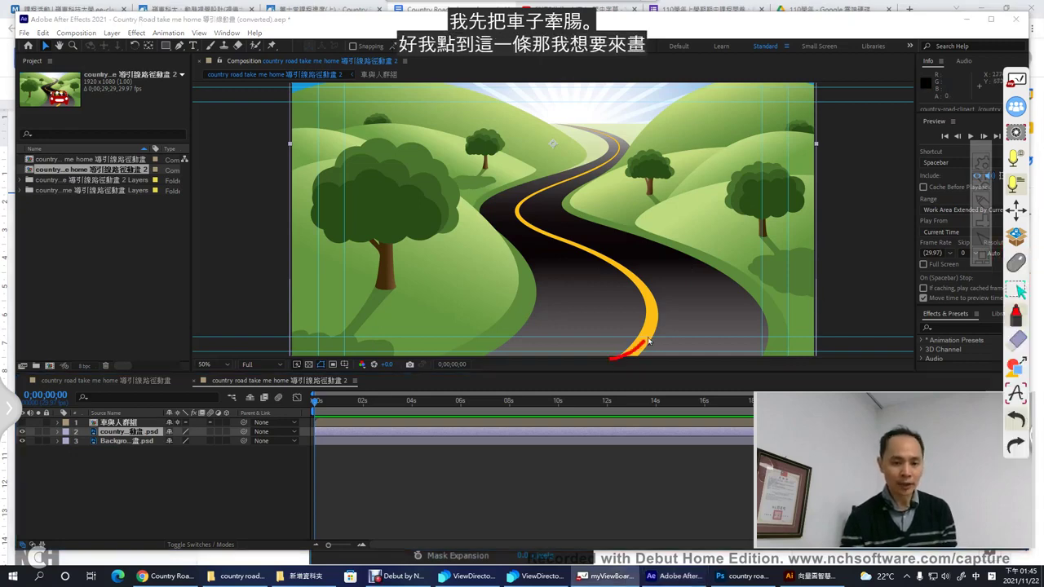
mouse_move(648, 341)
mouse_down()
mouse_move(653, 307)
mouse_move(641, 279)
mouse_up()
drag(562, 239, 524, 217)
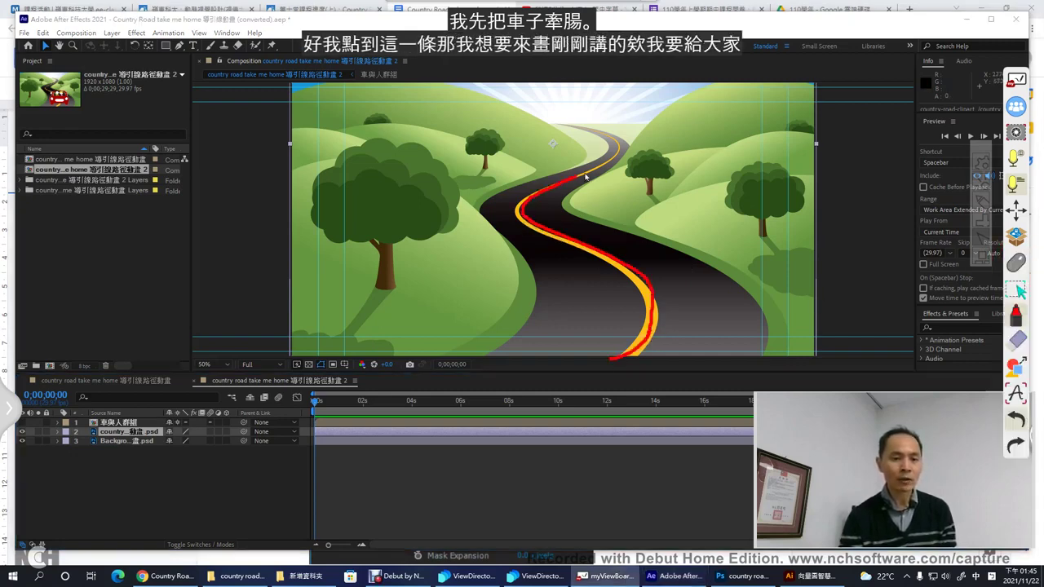
mouse_move(584, 175)
mouse_down()
mouse_move(620, 139)
mouse_move(600, 110)
mouse_move(540, 92)
mouse_up()
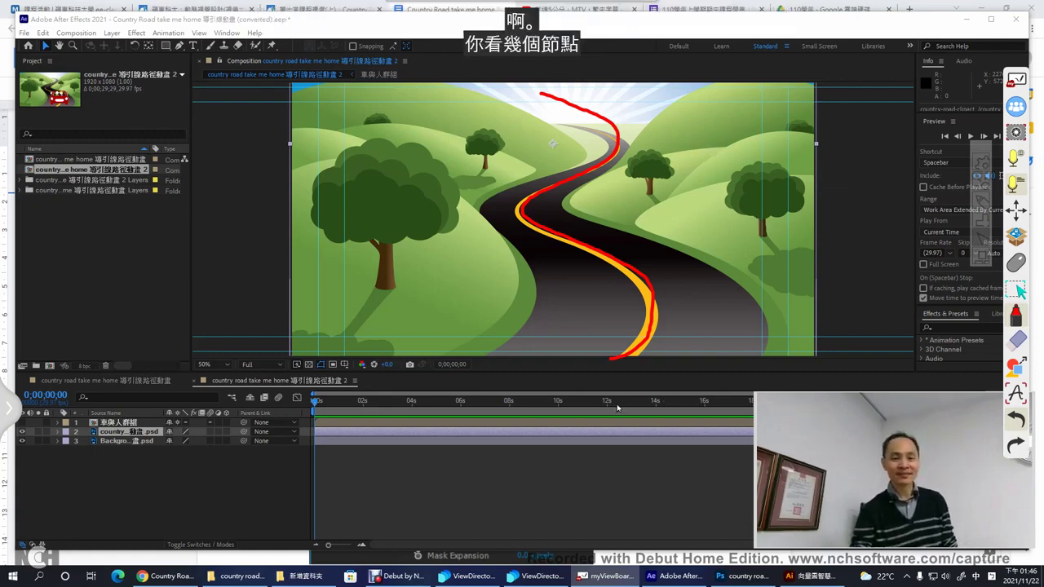
Step: Annotate the traced road with path nodes numbered 1 to 4 and their direction lines, and erase all annotations
drag(596, 376, 584, 402)
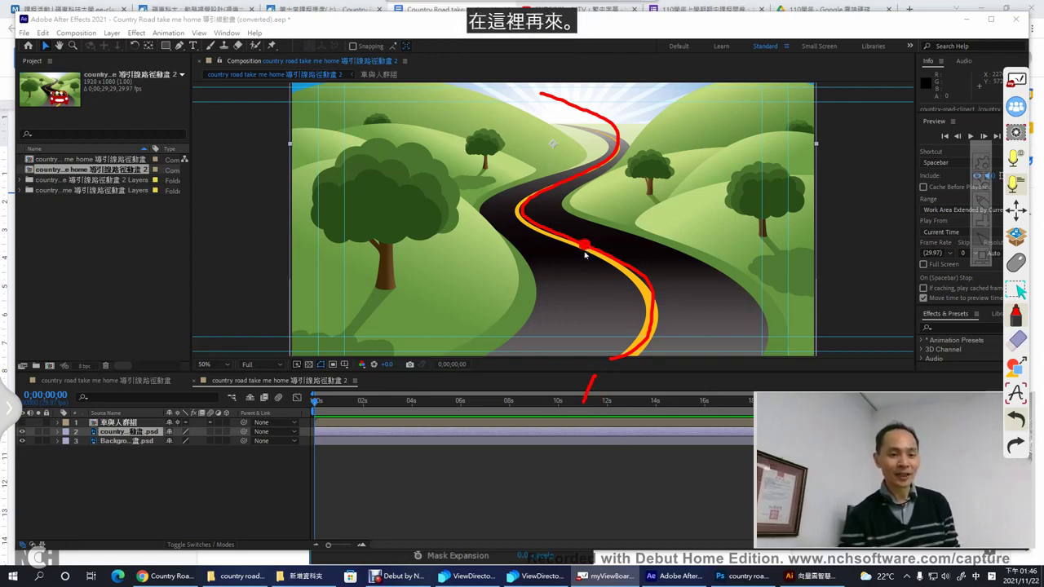
drag(555, 265, 574, 284)
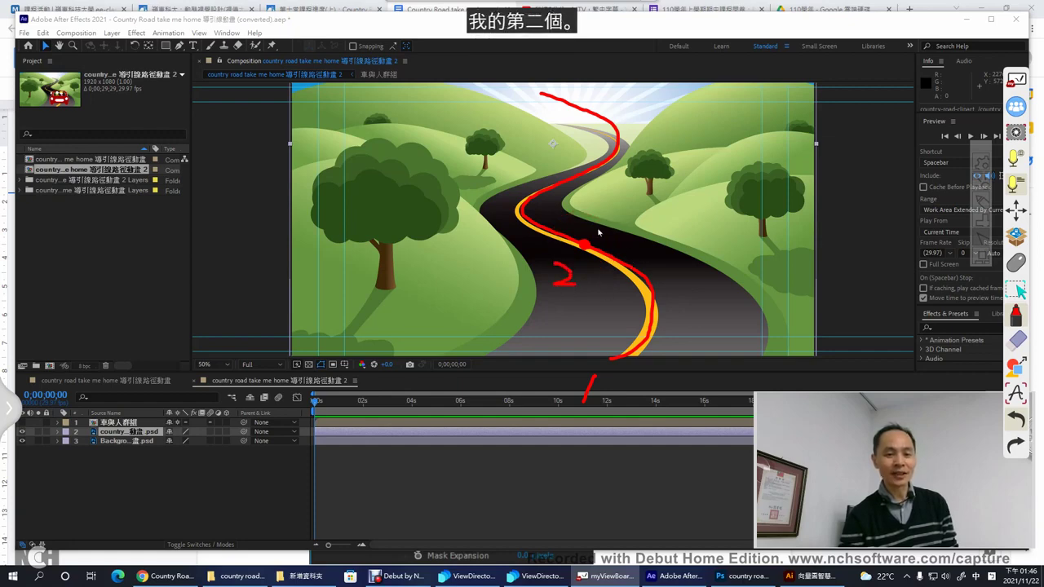
drag(700, 298, 627, 401)
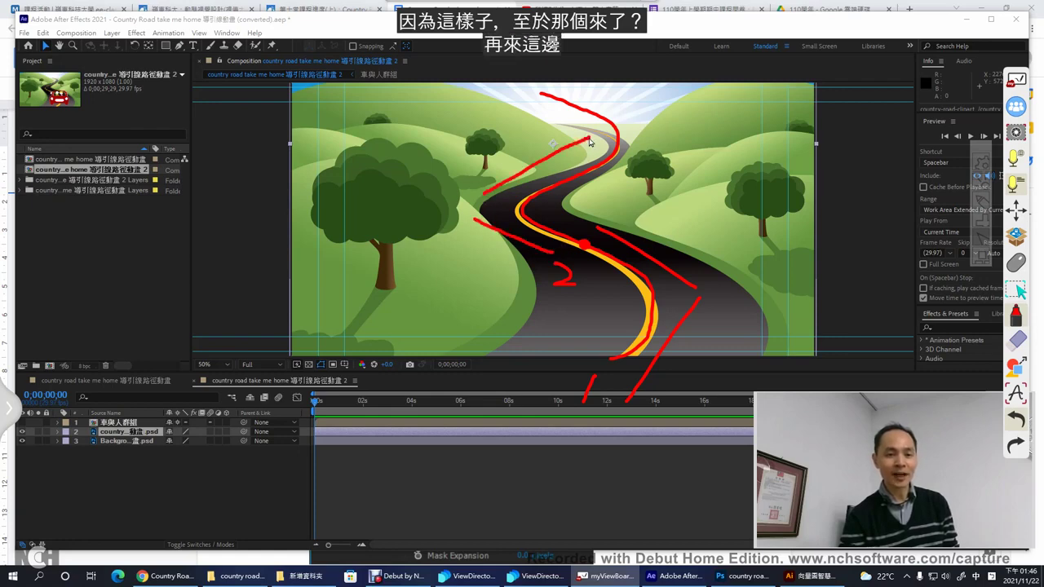
drag(576, 162, 583, 168)
mouse_move(615, 165)
mouse_down()
mouse_move(625, 173)
mouse_move(598, 194)
mouse_up()
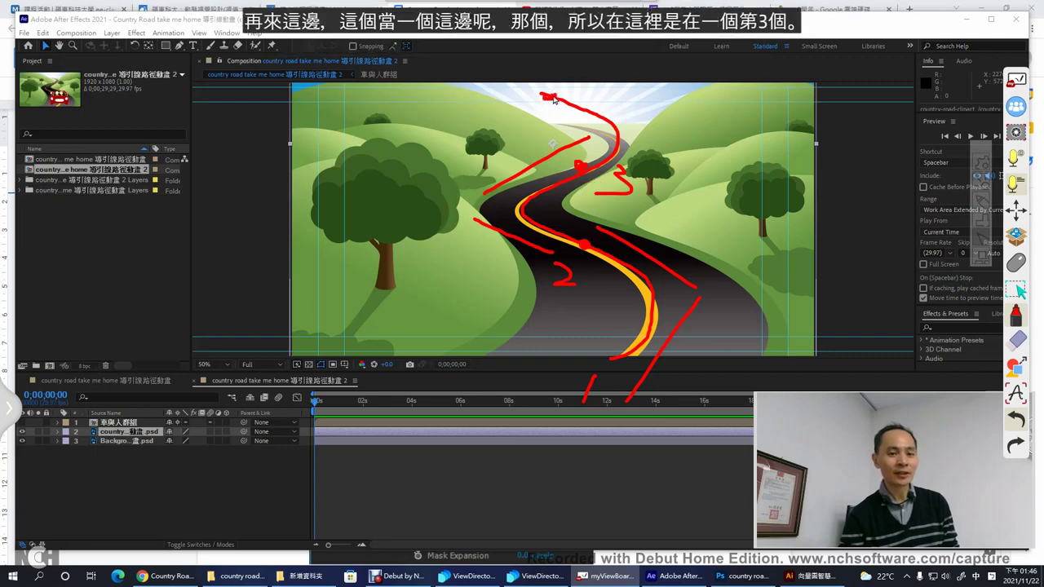
drag(564, 90, 580, 91)
mouse_move(581, 65)
mouse_down()
mouse_move(608, 102)
mouse_move(667, 137)
mouse_up()
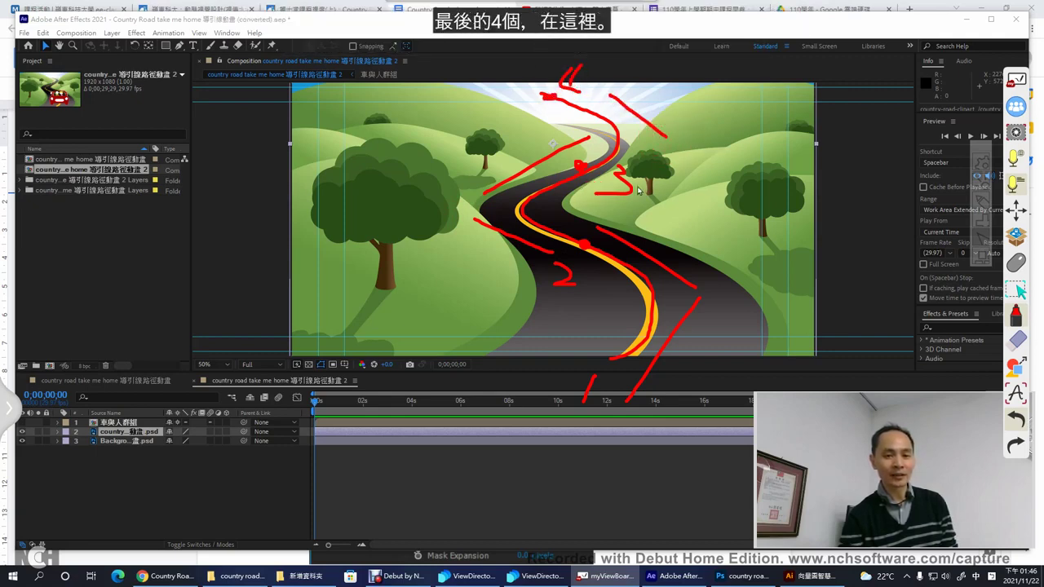
drag(638, 182, 685, 153)
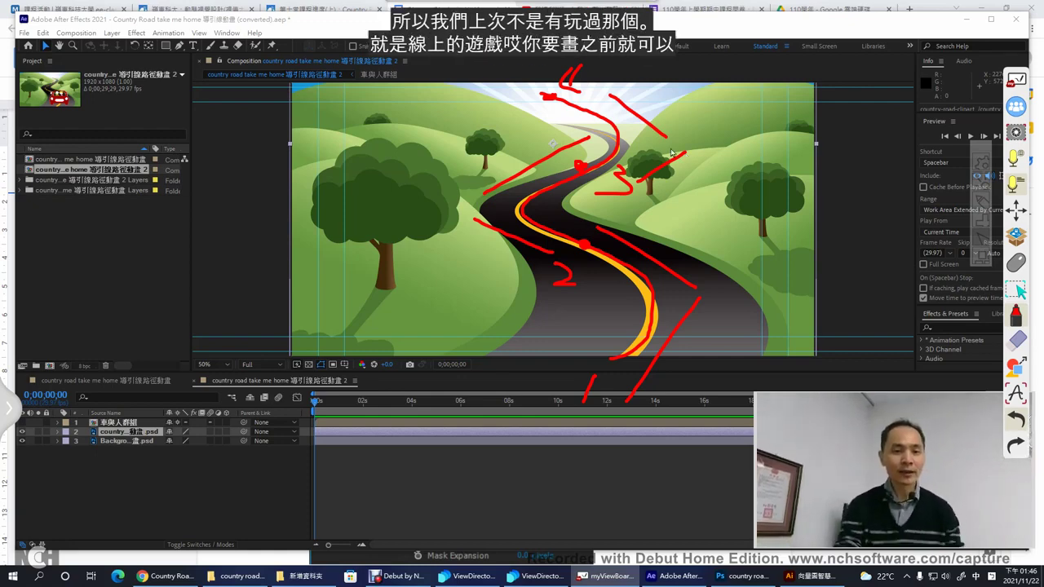
click(1017, 340)
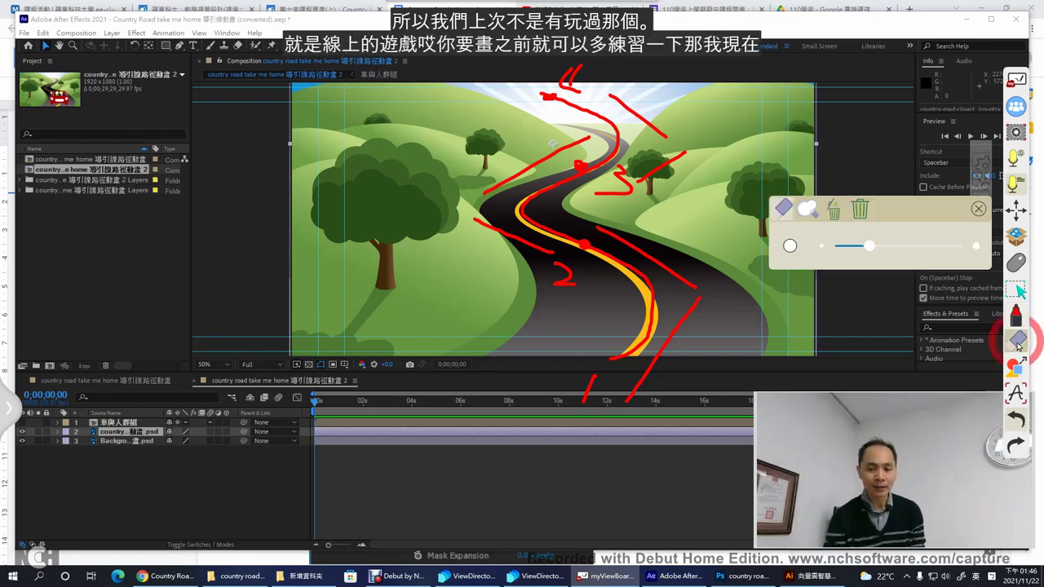
click(859, 210)
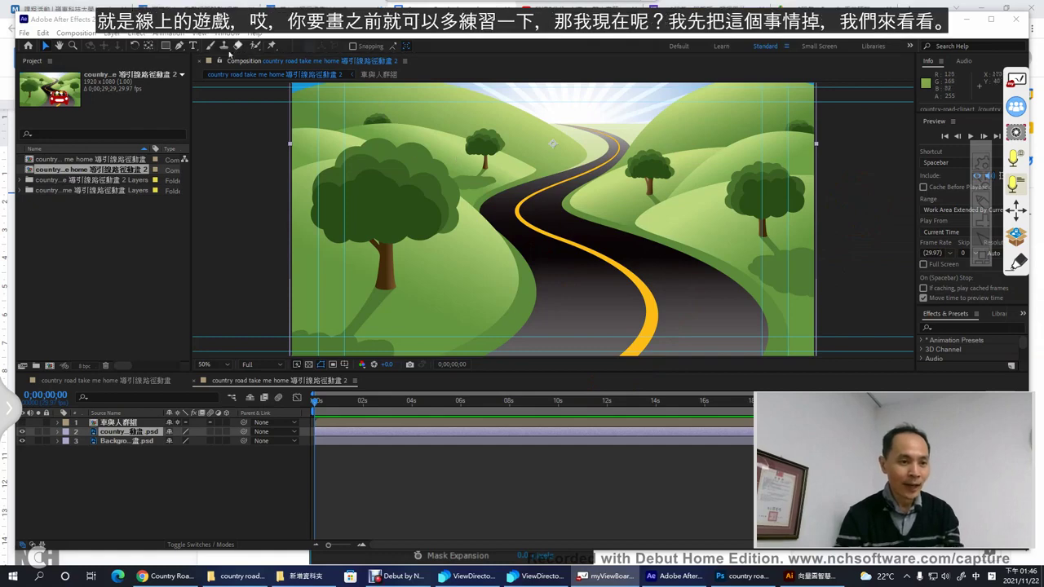
Step: Start a Pen tool mask path on the country road layer with a curved anchor point just below the yellow line's lower end
click(178, 45)
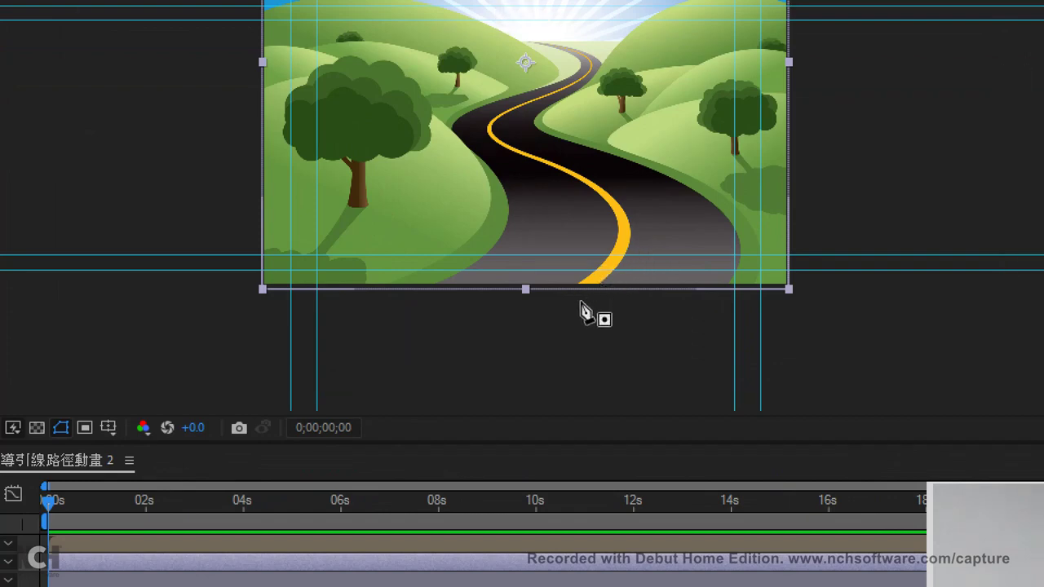
drag(579, 300, 625, 262)
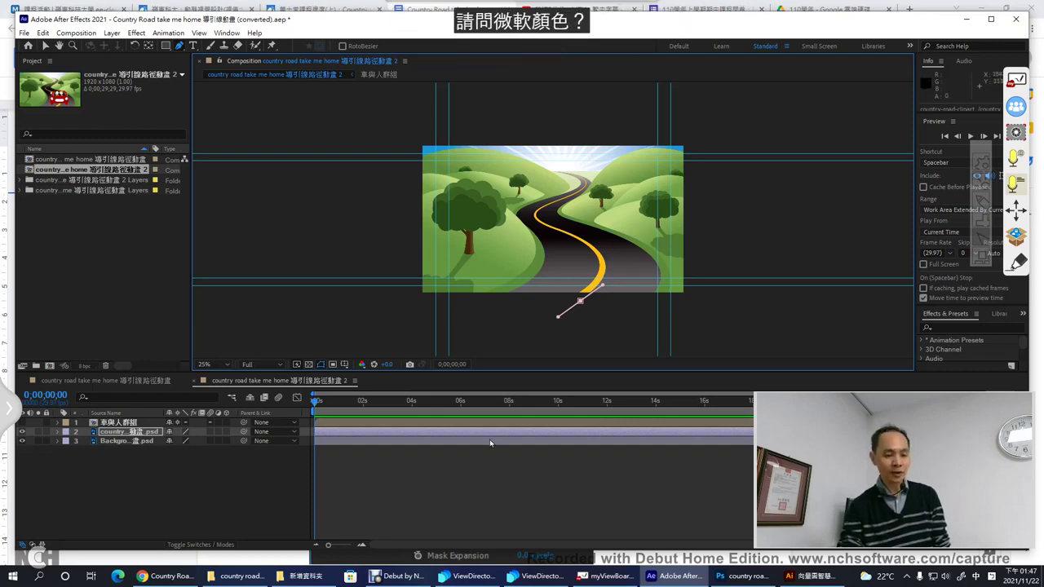
Step: Switch to the lesson notes in Chrome and examine item 4 on changing the path colour
click(167, 576)
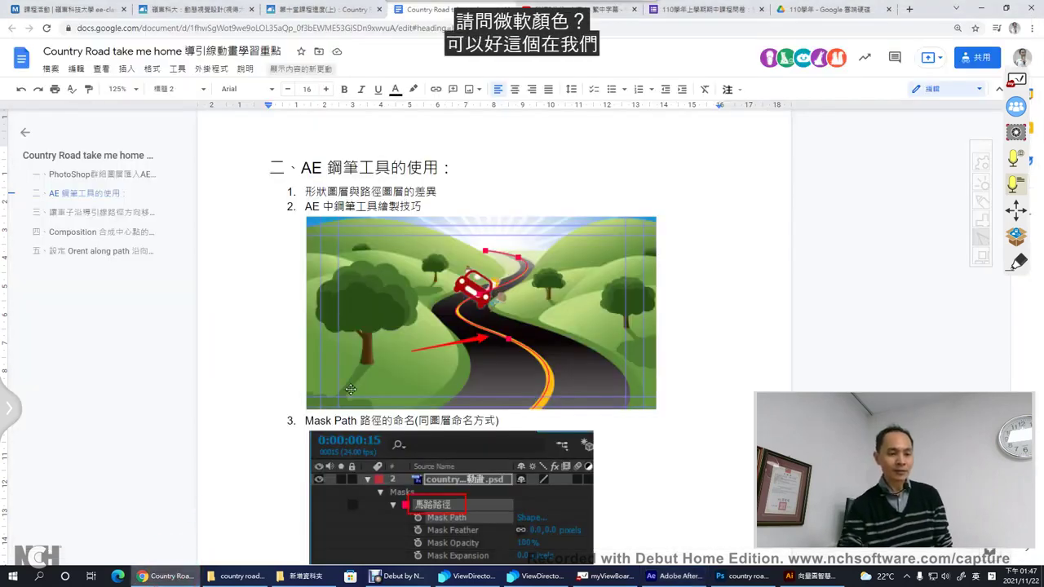
scroll(358, 391, down, 5)
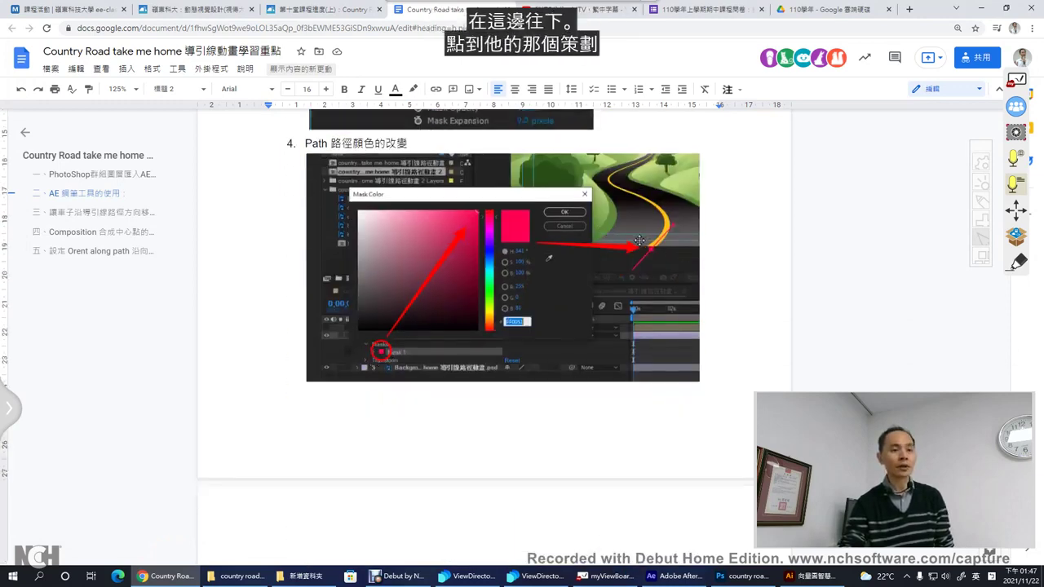
Step: Switch to After Effects and change the colour of the country road layer's Mask 1 to a vivid pinkish red
key(alt+Tab)
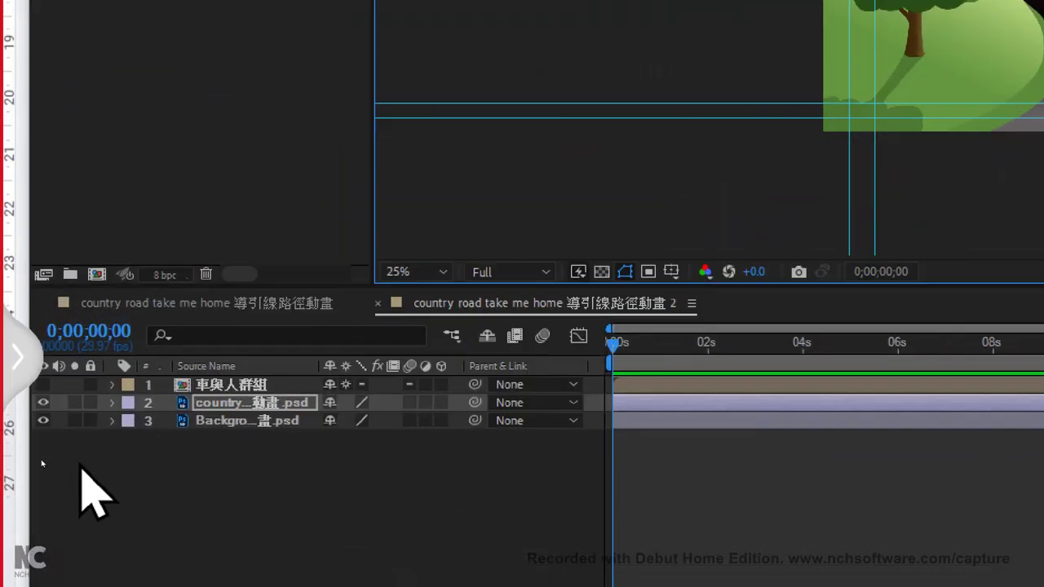
click(112, 402)
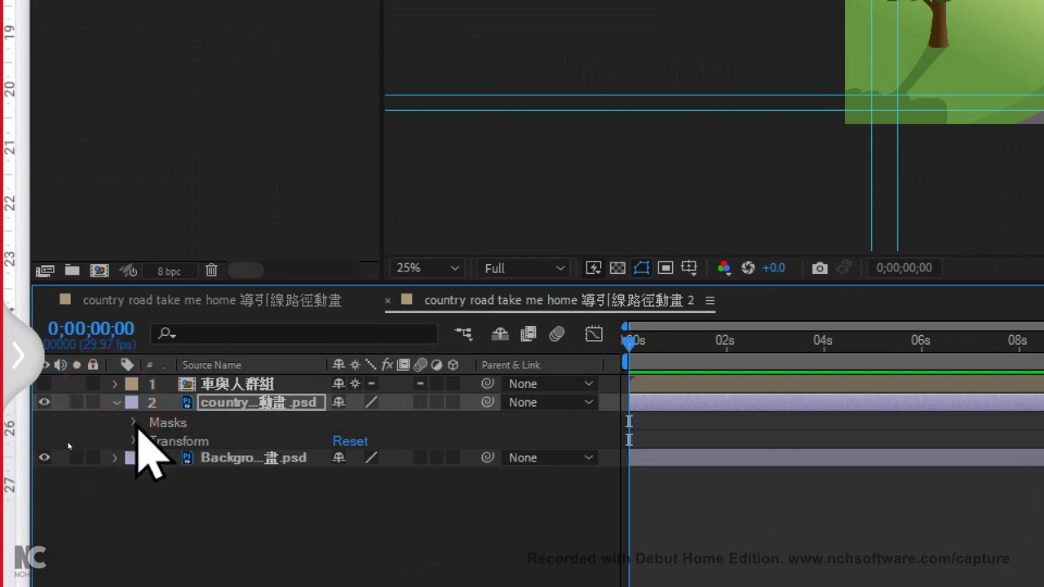
click(135, 424)
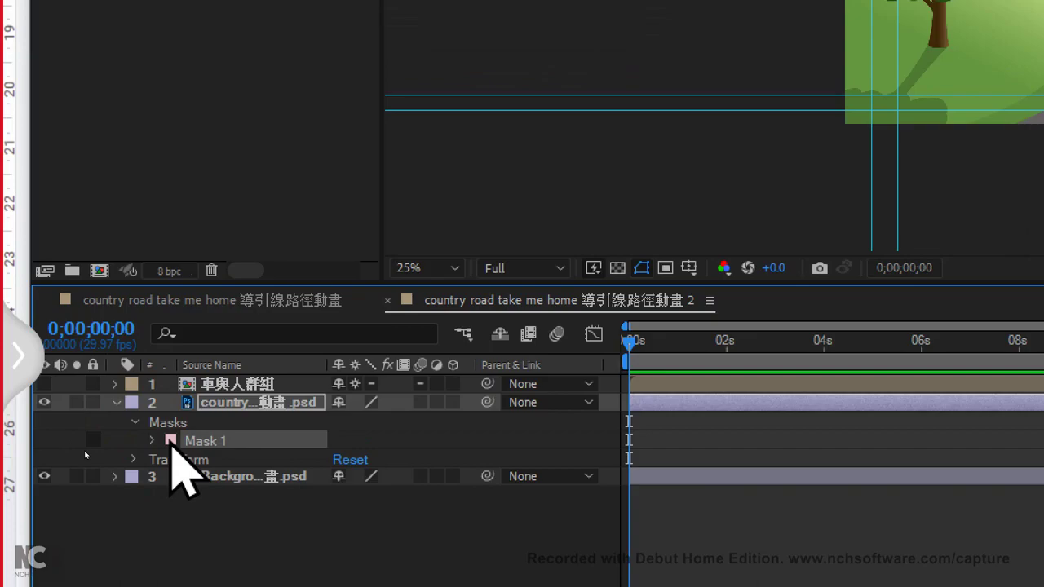
click(171, 441)
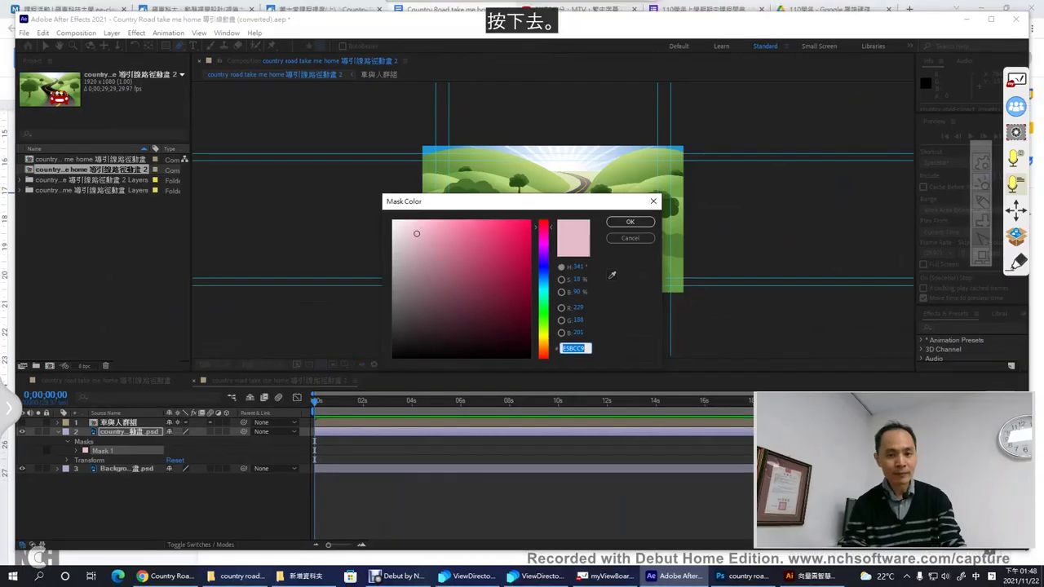
click(528, 222)
click(625, 222)
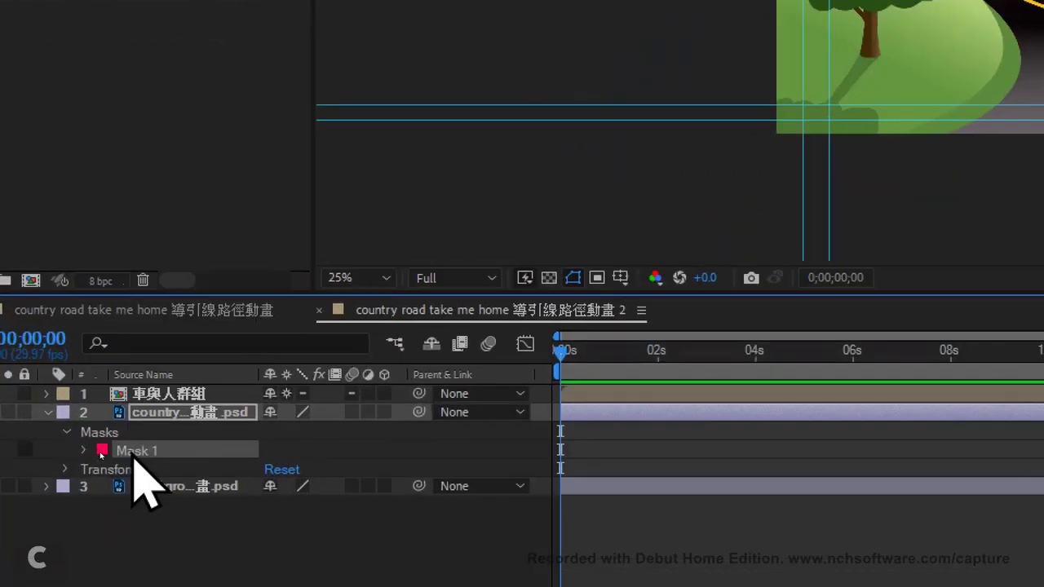
Step: Rename Mask 1 on the country road layer as 路徑
right_click(134, 459)
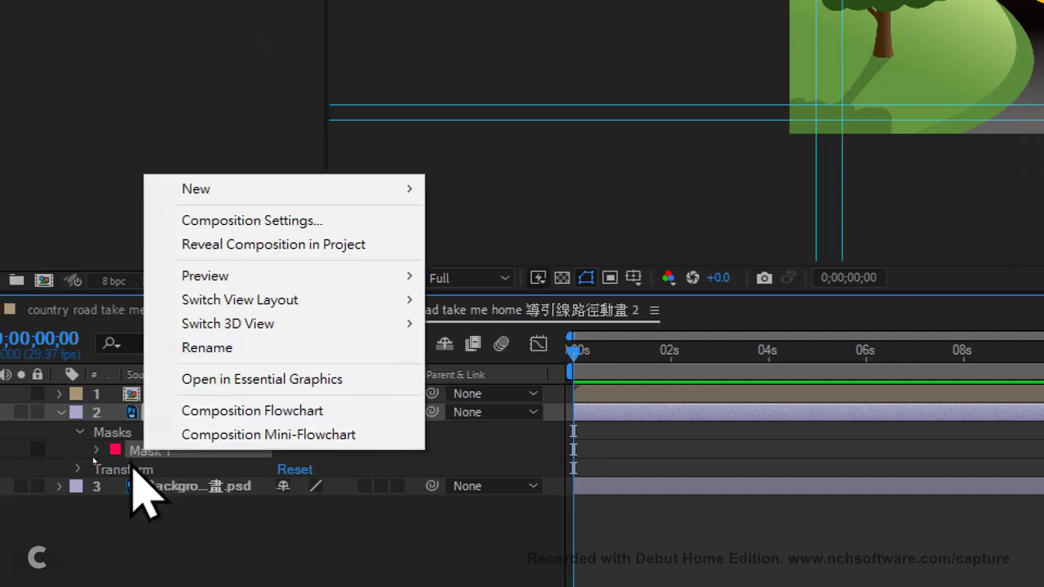
key(Escape)
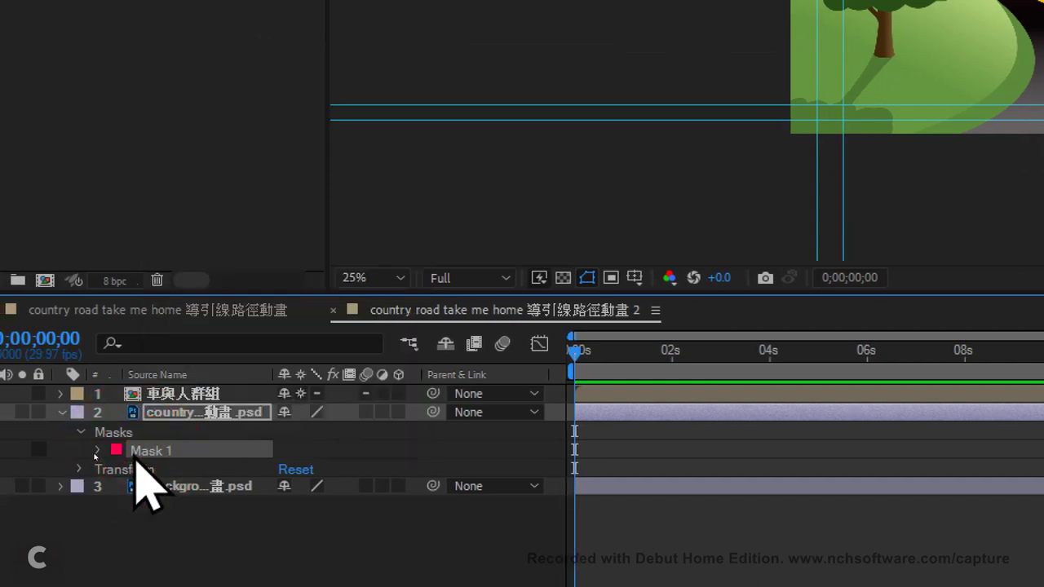
key(Return)
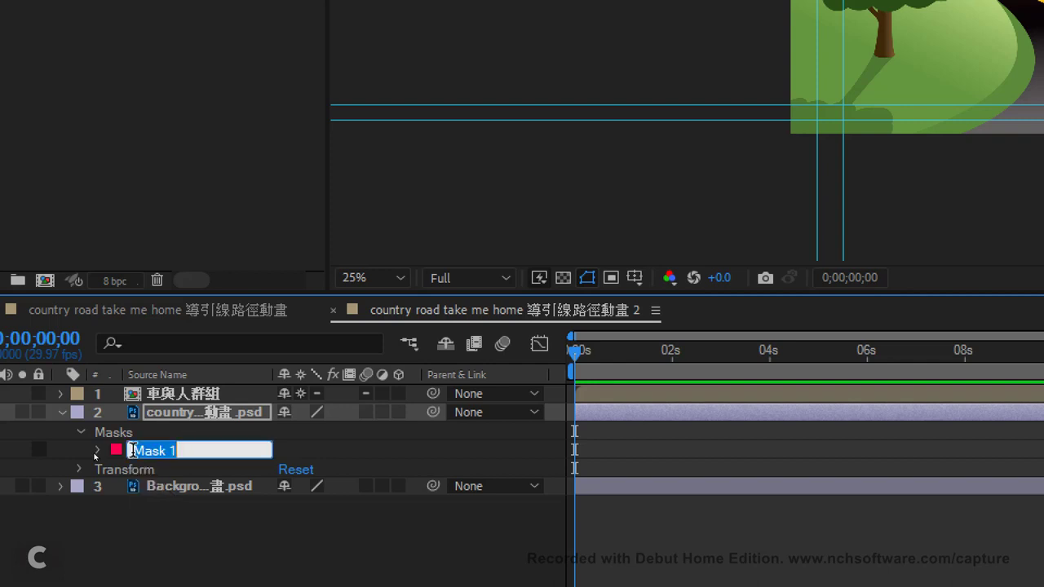
text(o)
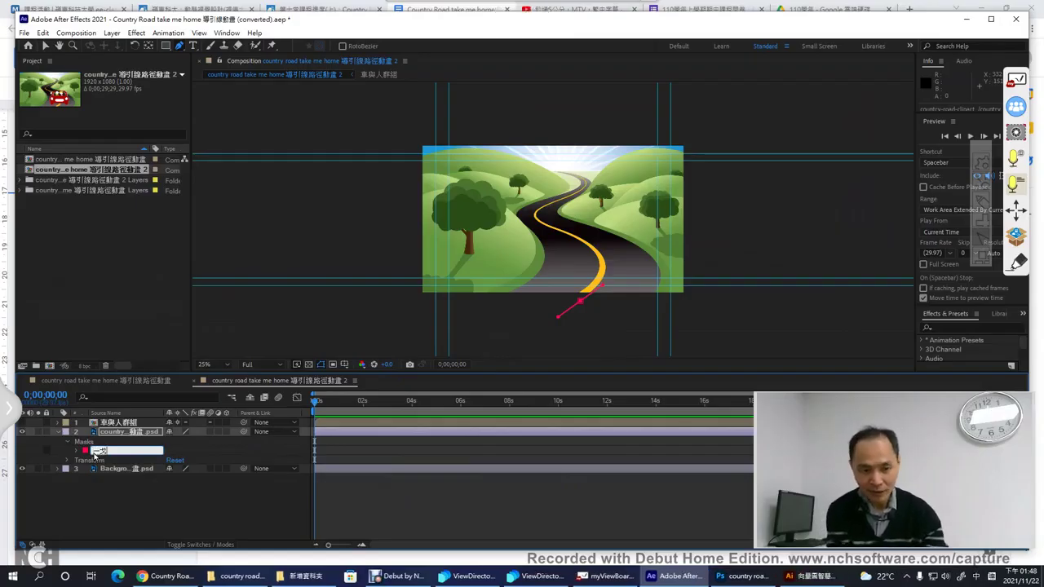
text(路路徑)
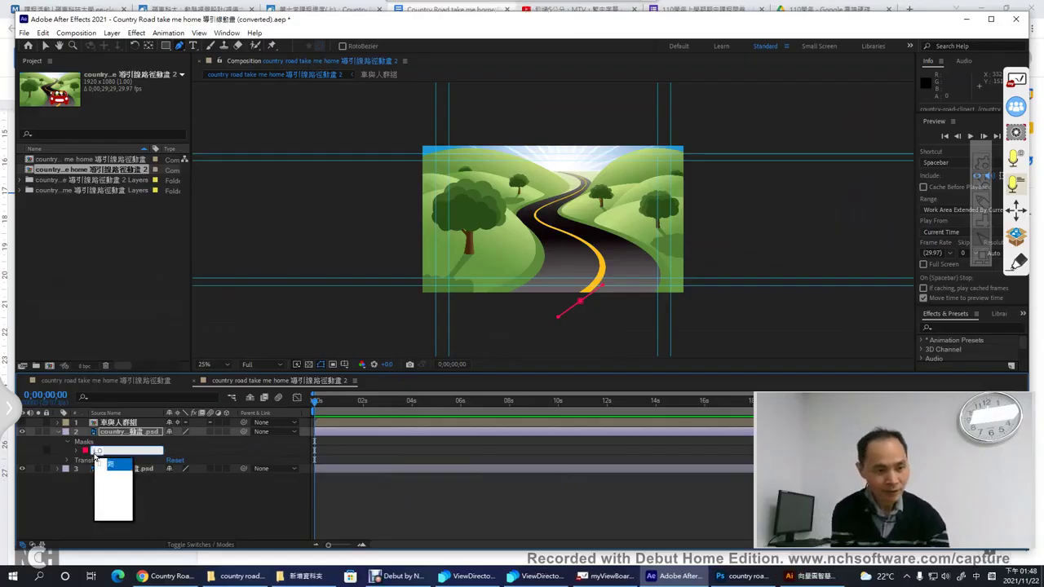
key(shift)
key(Return)
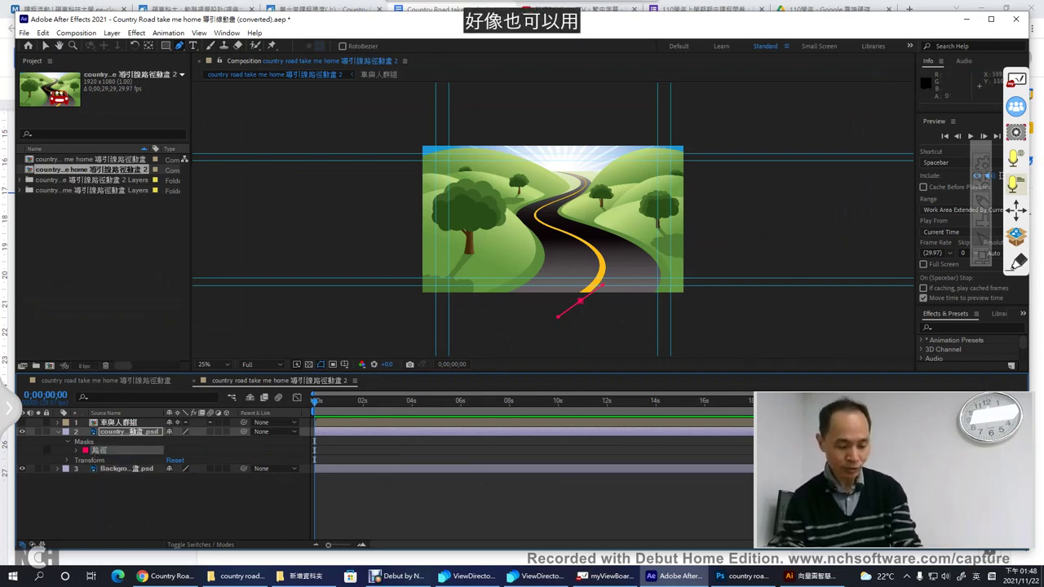
Step: Add a second curved anchor point above the road's lower bend and adjust the first point and its handle to follow the yellow line
scroll(668, 326, up, 2)
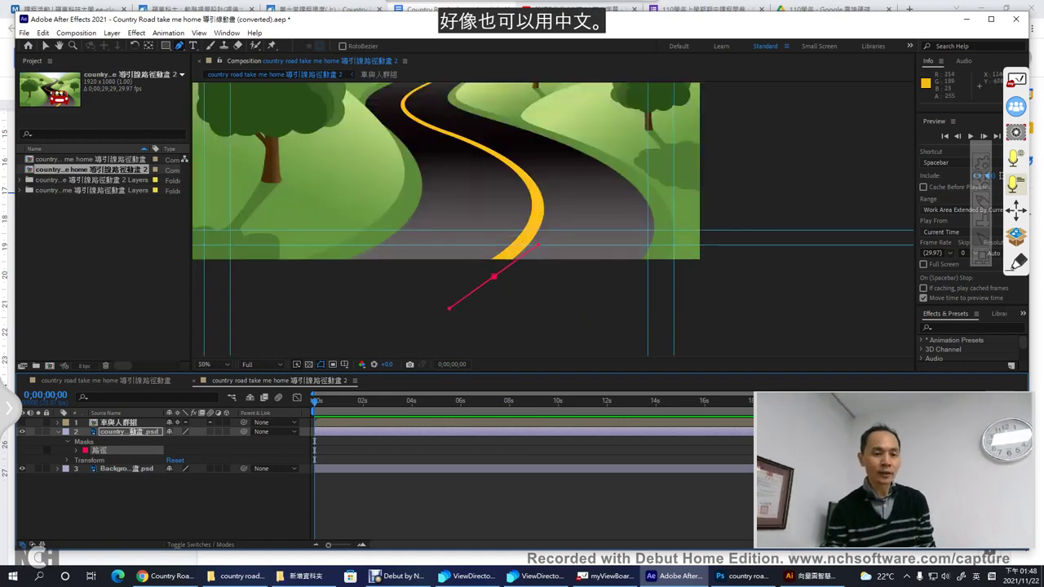
drag(487, 150, 565, 189)
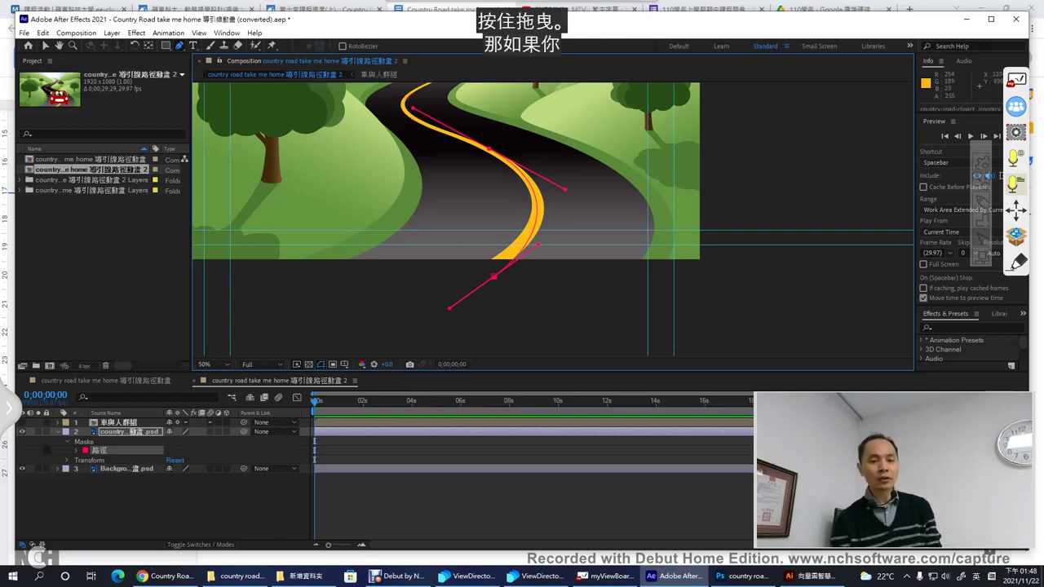
drag(538, 244, 560, 237)
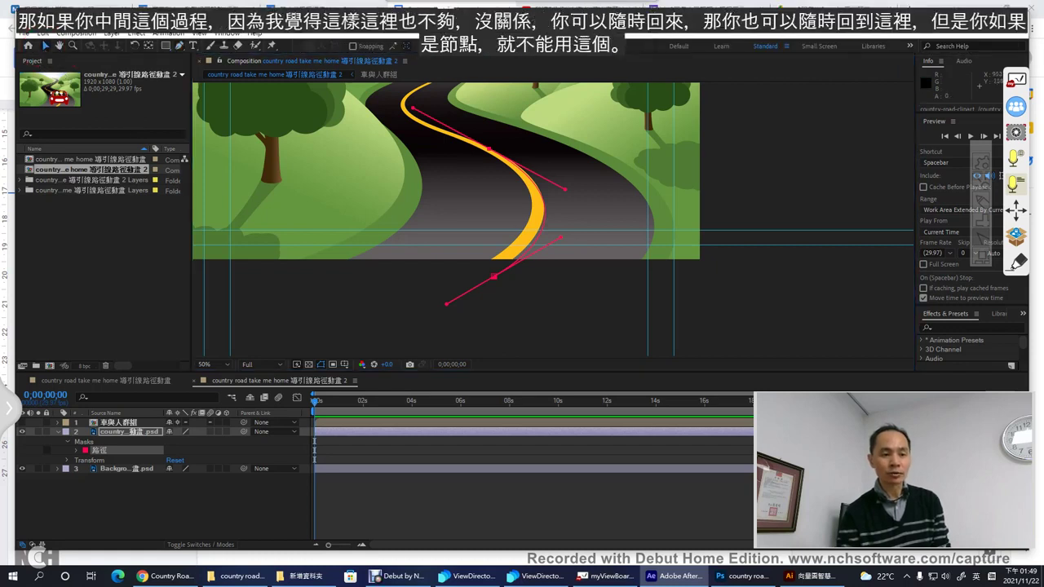
drag(493, 278, 482, 271)
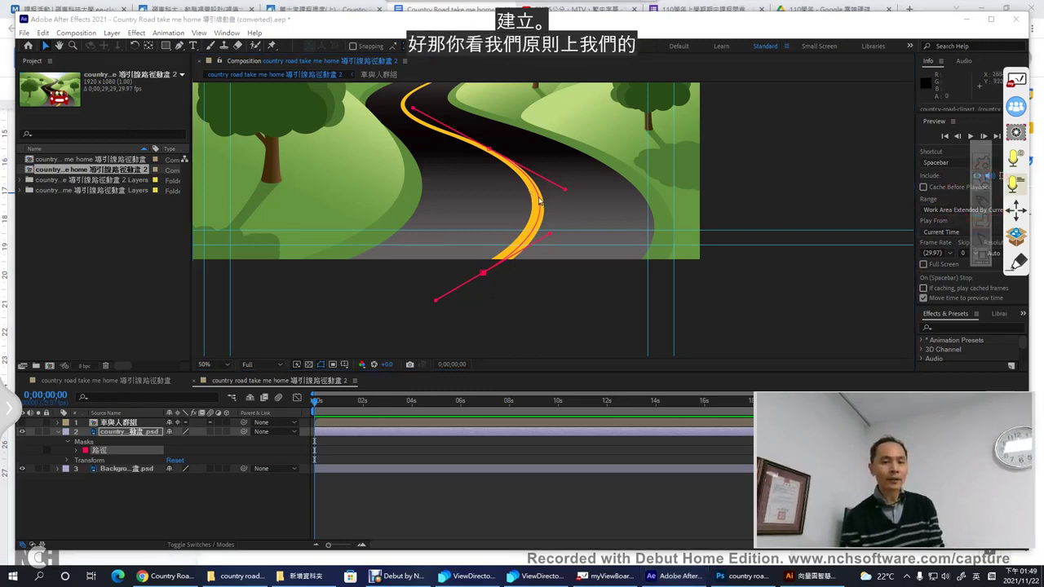
Step: Annotate the lower bend's outermost edge with a red vertical line, circle the two nearby direction handles, and clear the annotations
drag(543, 147, 546, 160)
drag(547, 210, 546, 292)
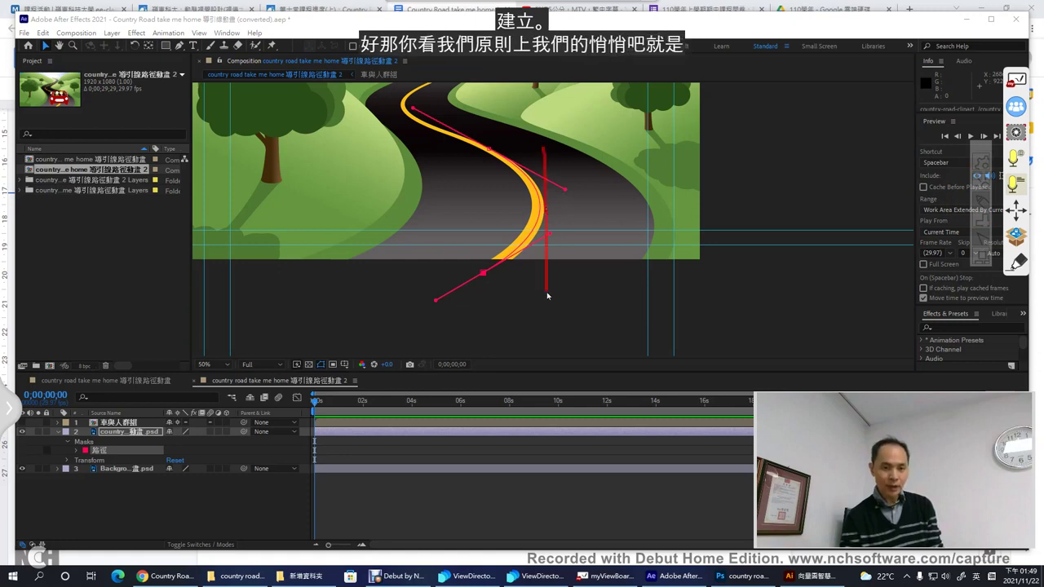
mouse_move(565, 211)
mouse_down()
mouse_move(560, 181)
mouse_move(571, 208)
mouse_move(561, 244)
mouse_move(548, 244)
mouse_up()
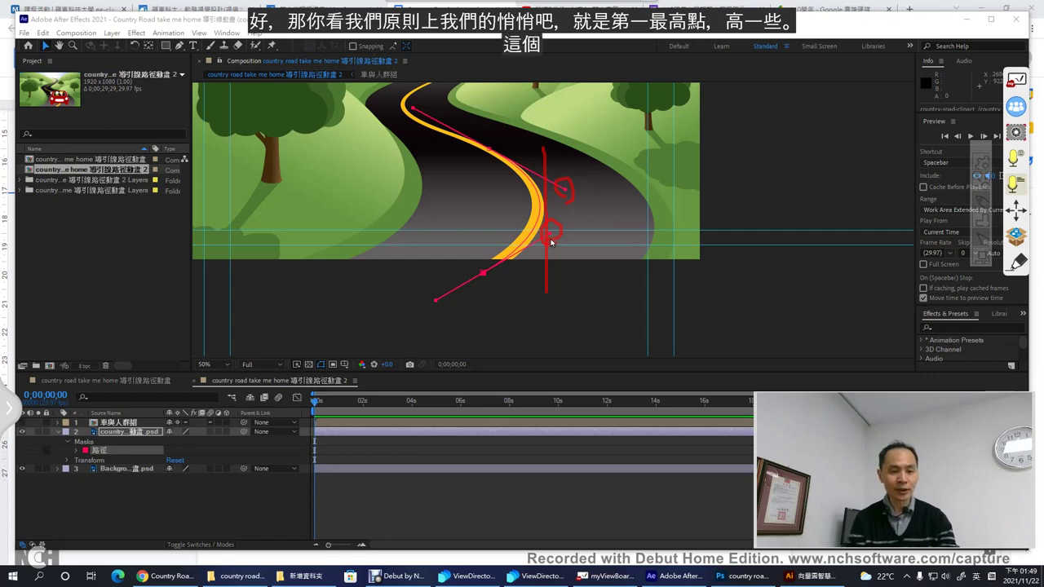
key(Escape)
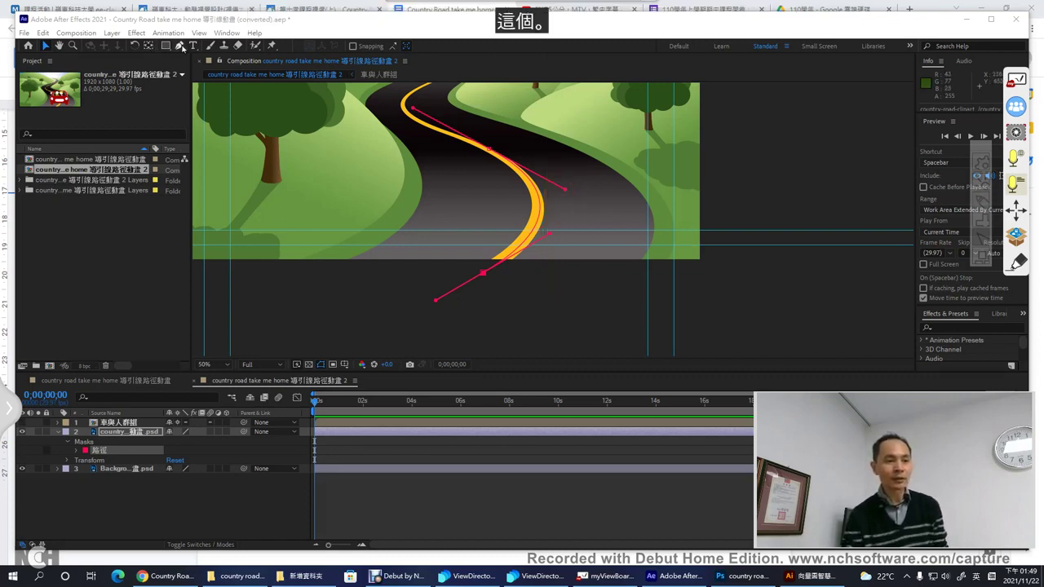
Step: Move the path's second anchor point slightly down onto the yellow line and lengthen its upper direction handle towards the next bend
key(space)
drag(513, 140, 587, 272)
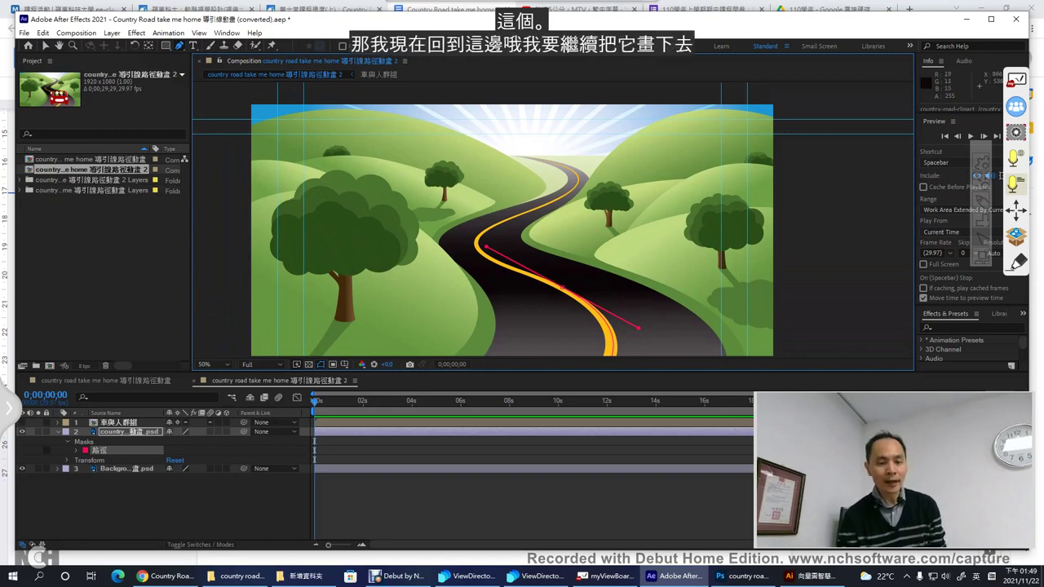
click(46, 46)
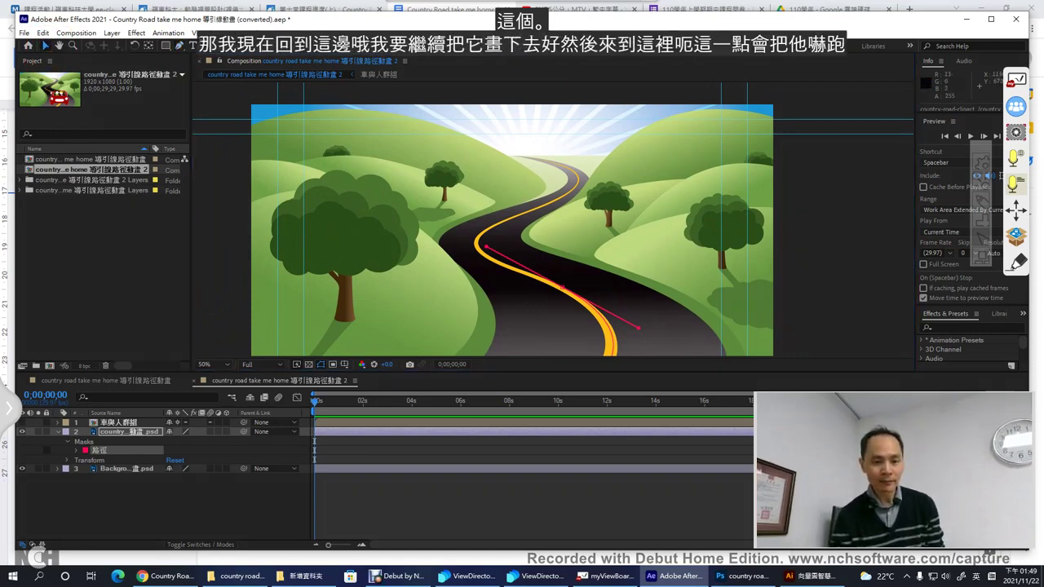
drag(563, 287, 563, 292)
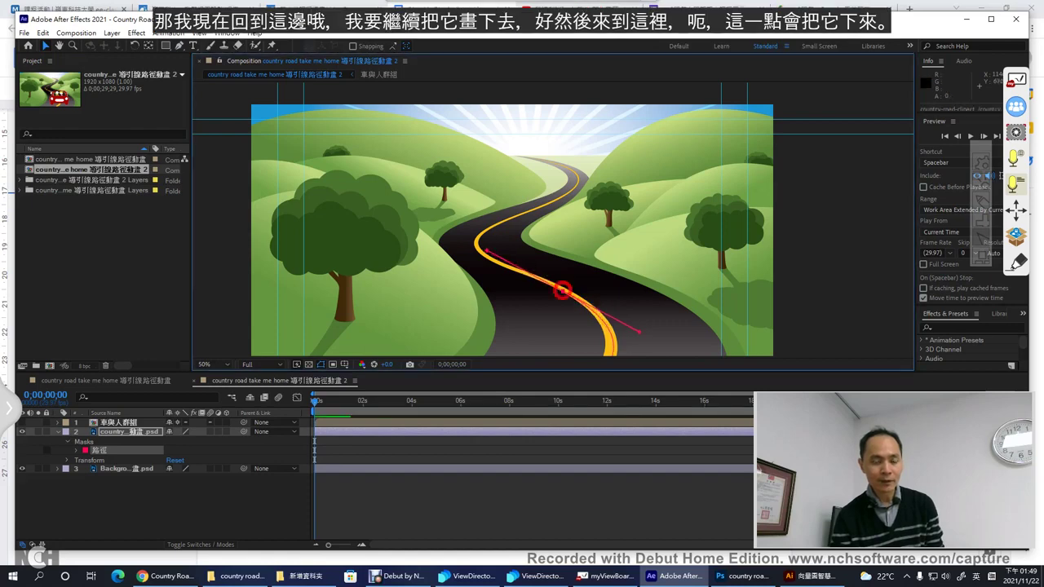
click(179, 46)
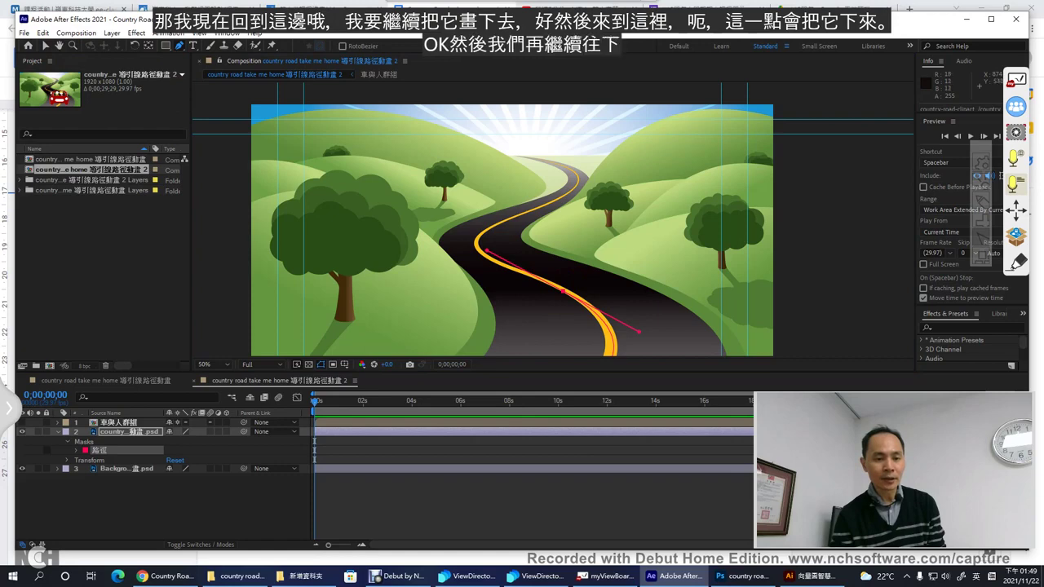
drag(486, 250, 477, 256)
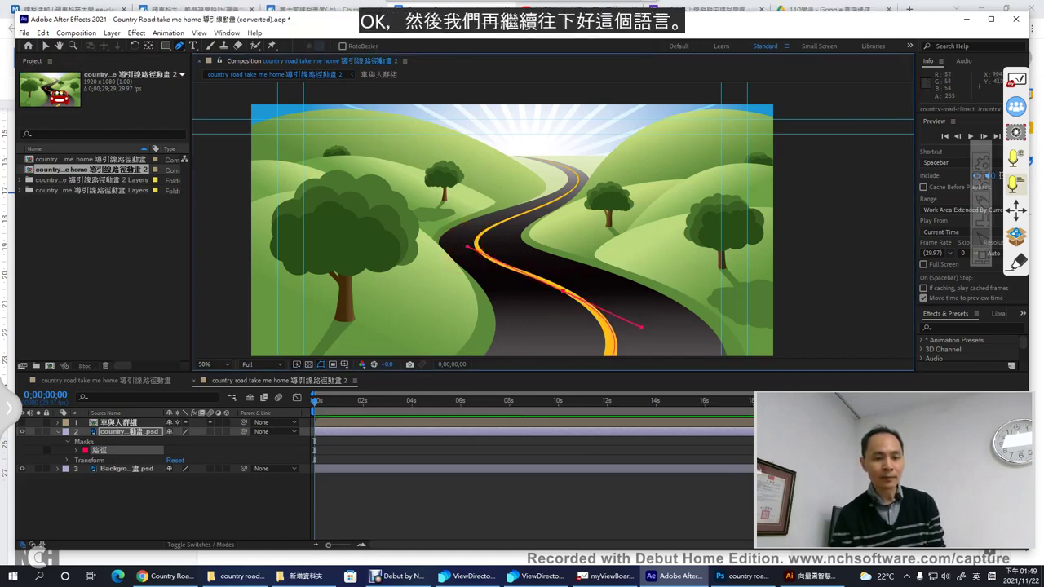
Step: Extend the mask path with a curved anchor point between the two upper bends and a final one at the road's far end
drag(536, 211, 540, 208)
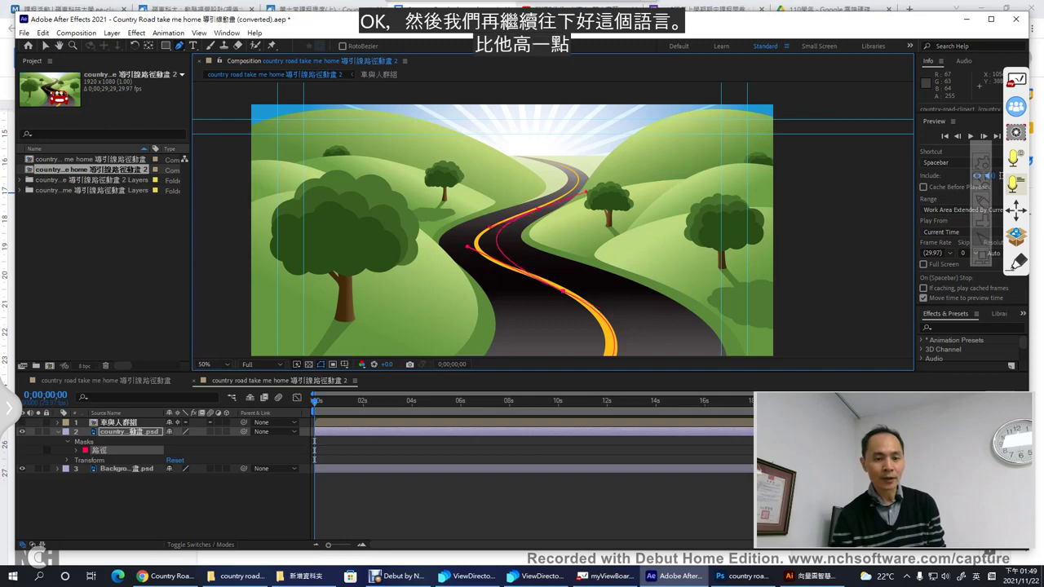
drag(617, 178, 631, 176)
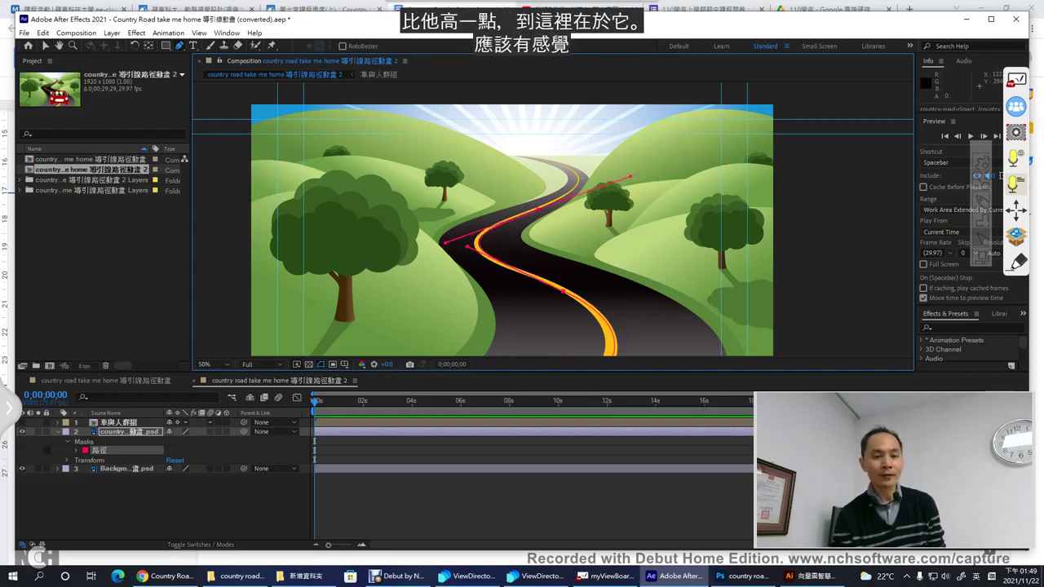
drag(526, 156, 508, 149)
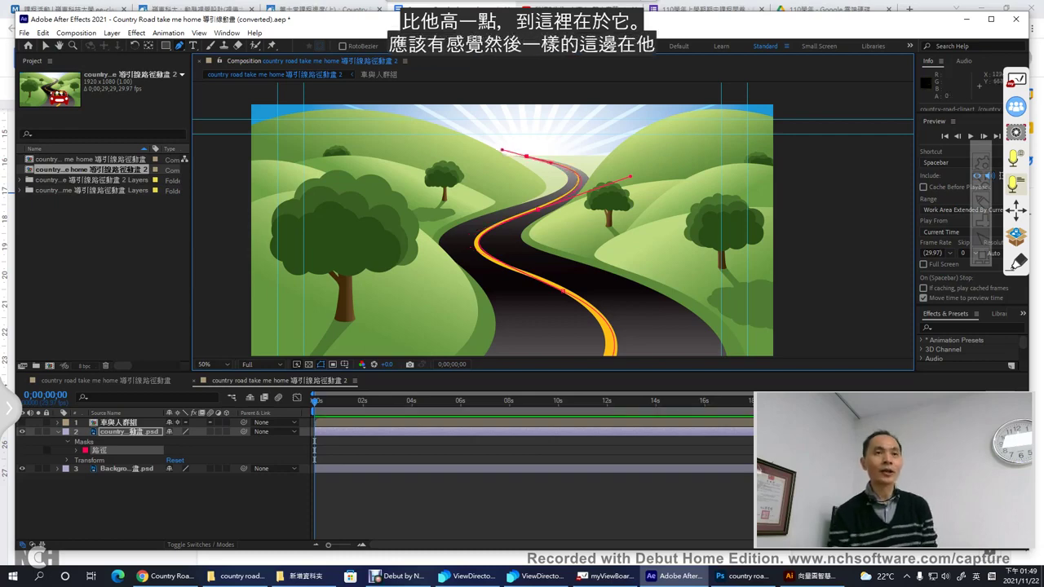
key(comma)
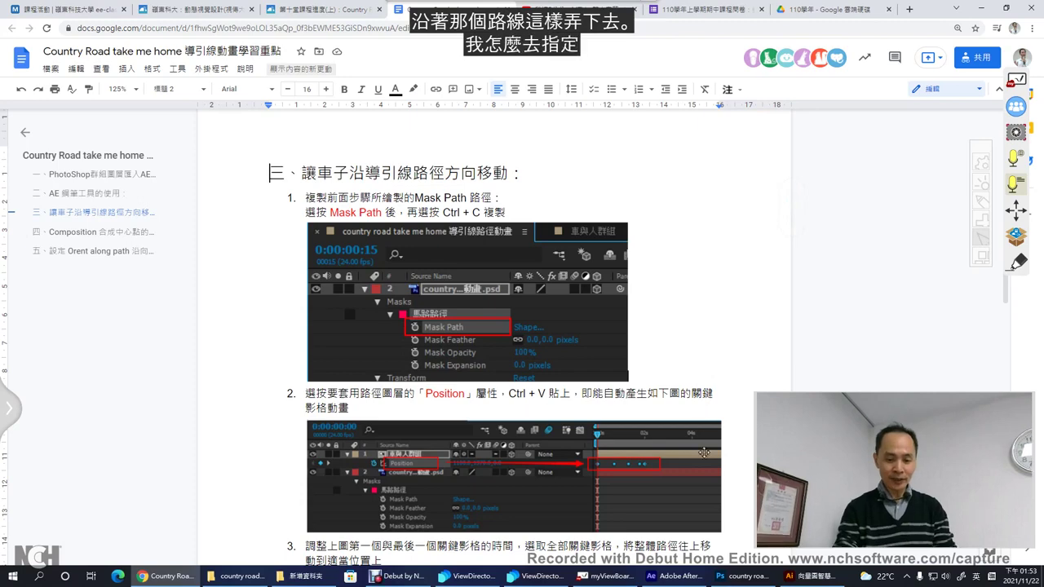
Step: Return to After Effects from the lesson notes, restore the window to its smaller size, and show the 車與人群組 layer
click(681, 577)
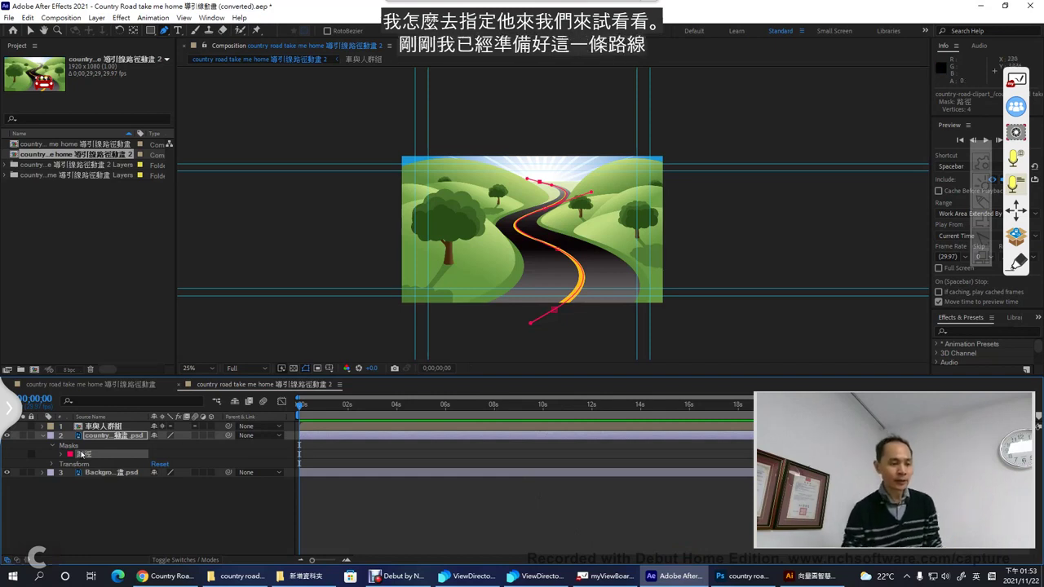
click(1007, 5)
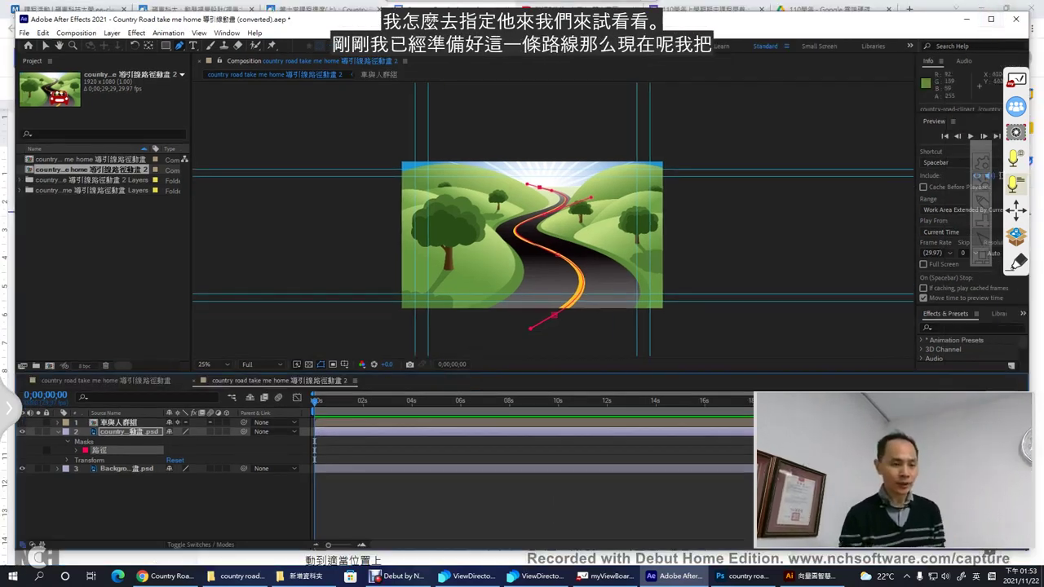
click(23, 421)
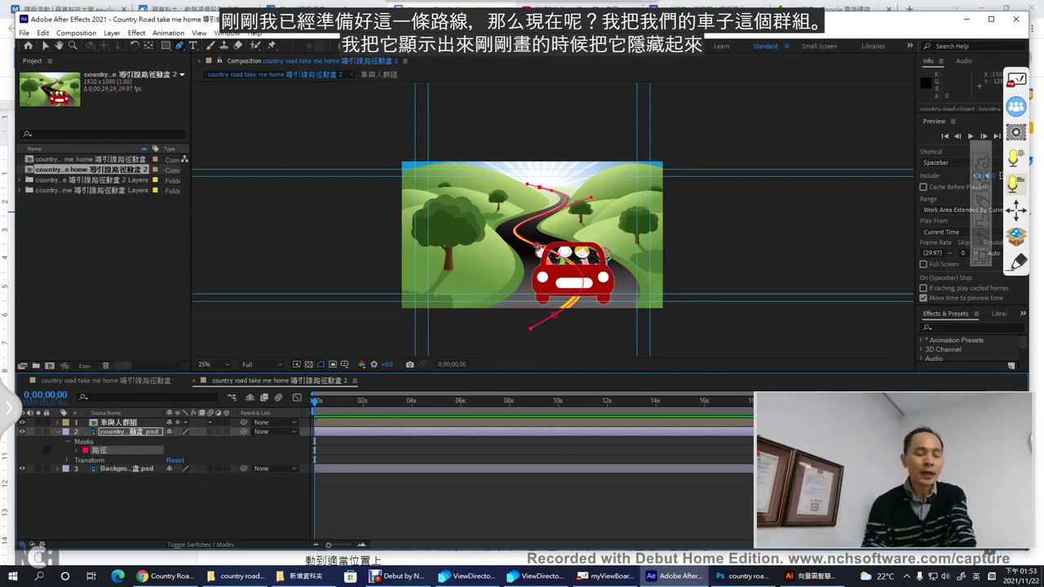
Step: Expand the 路徑 mask's properties, mark Mask Path with a temporary red check mark, and copy the Mask Path property
click(77, 451)
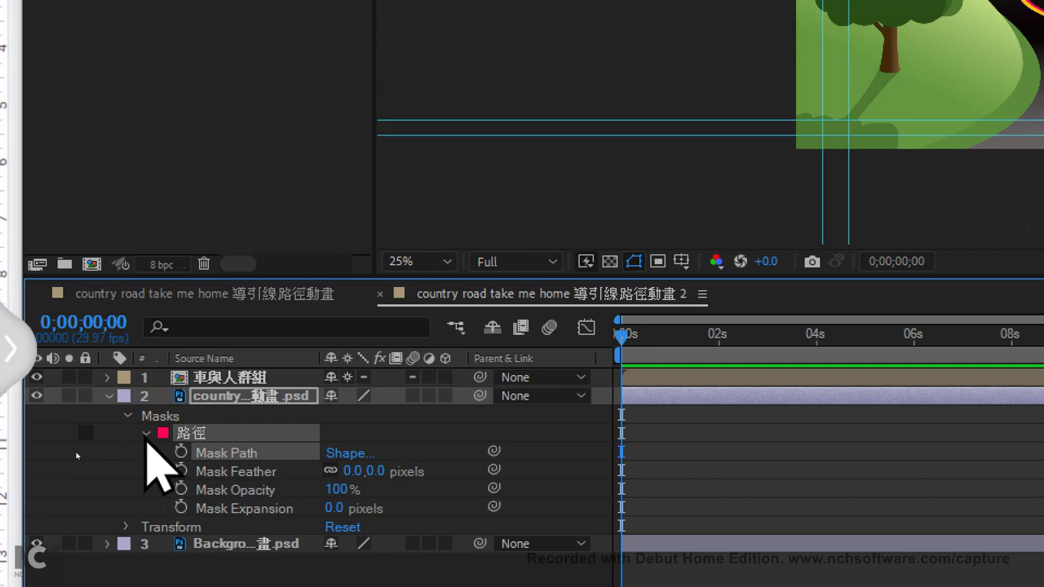
click(146, 434)
click(146, 433)
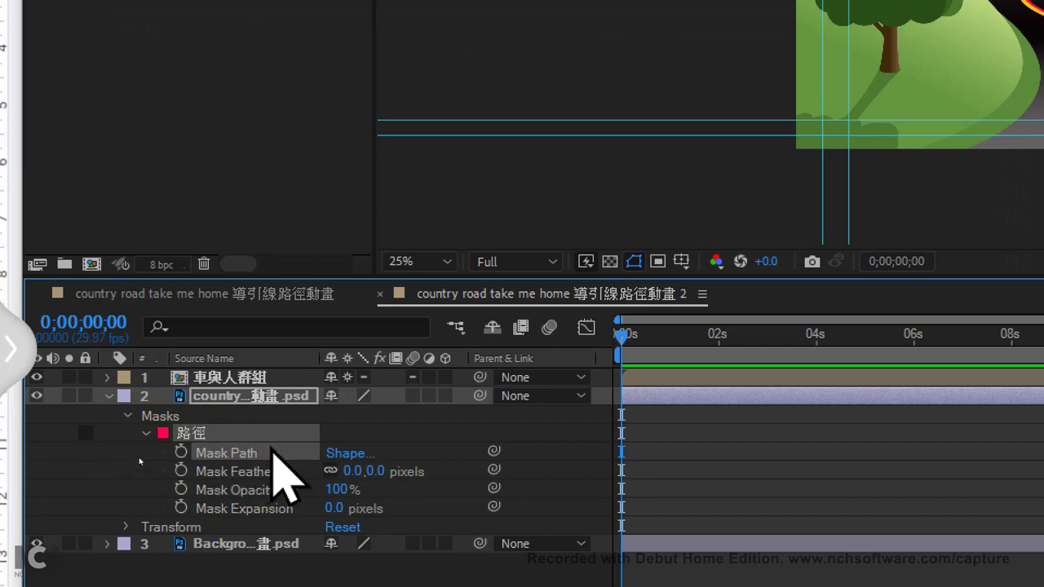
mouse_move(269, 446)
mouse_down()
mouse_move(280, 462)
mouse_move(300, 417)
mouse_up()
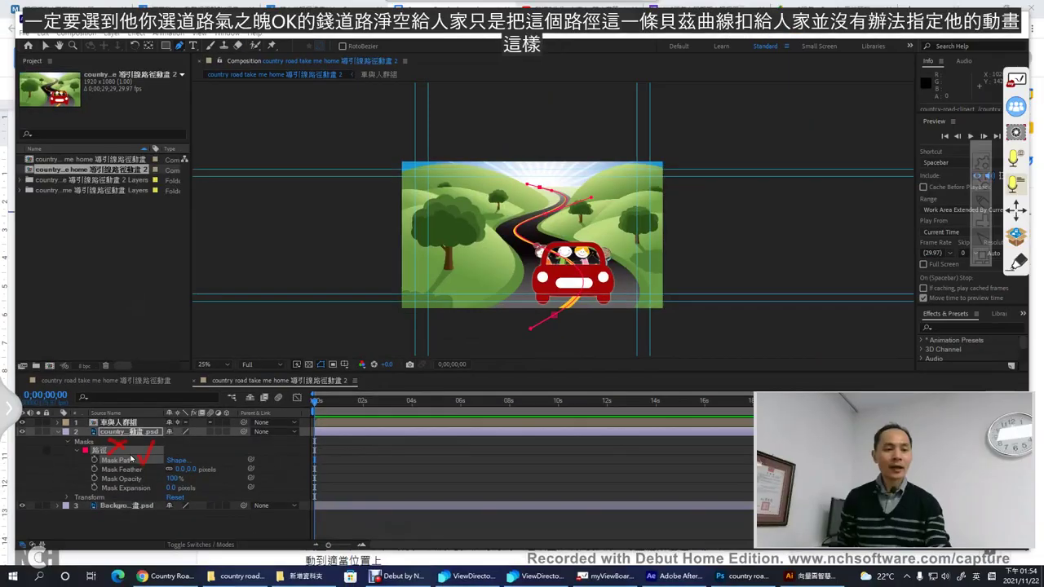
key(Escape)
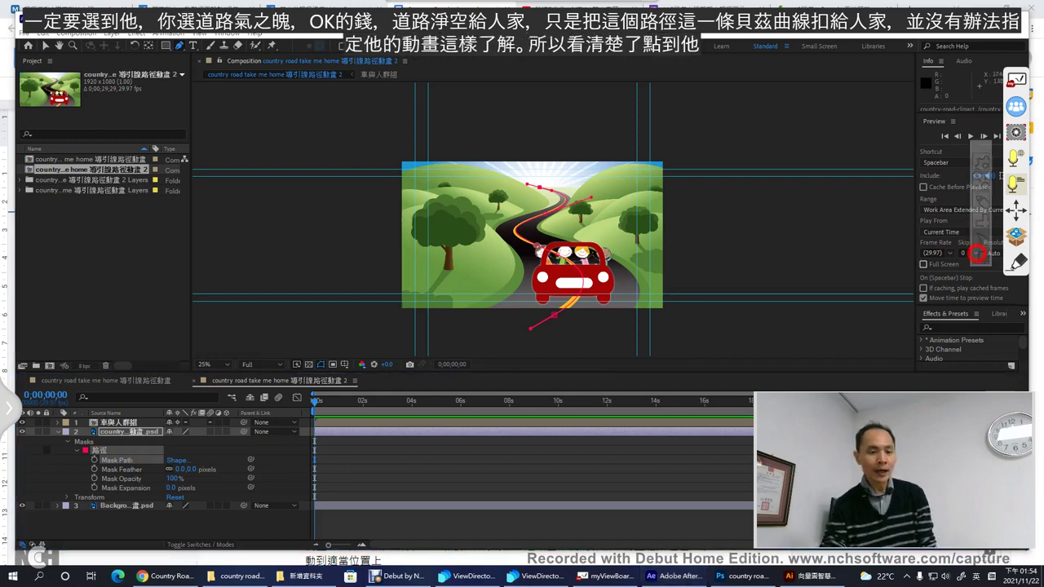
click(130, 462)
key(ctrl+c)
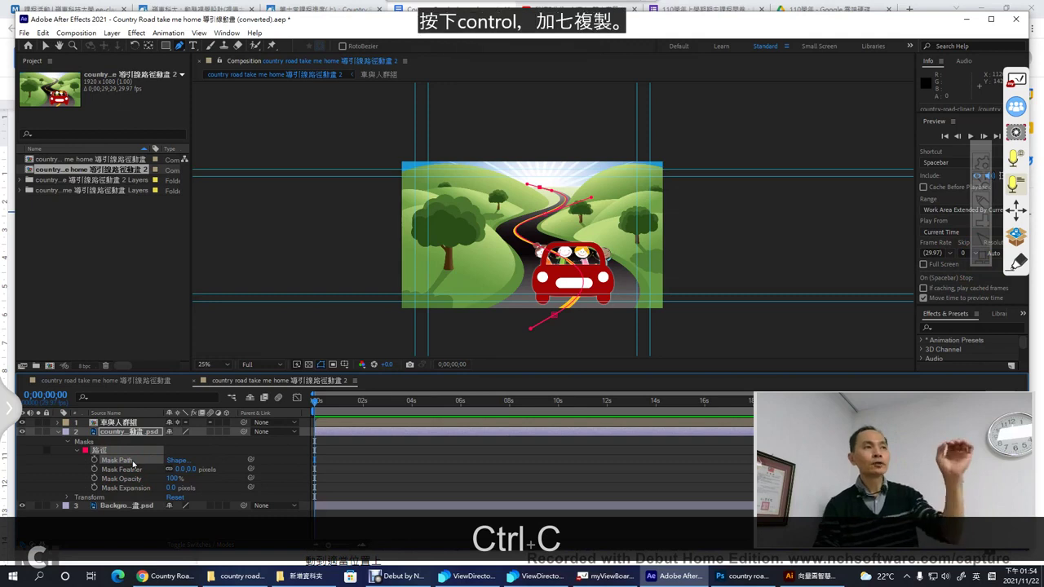
Step: Expand the 車與人群組 layer's Transform properties in the timeline
click(118, 422)
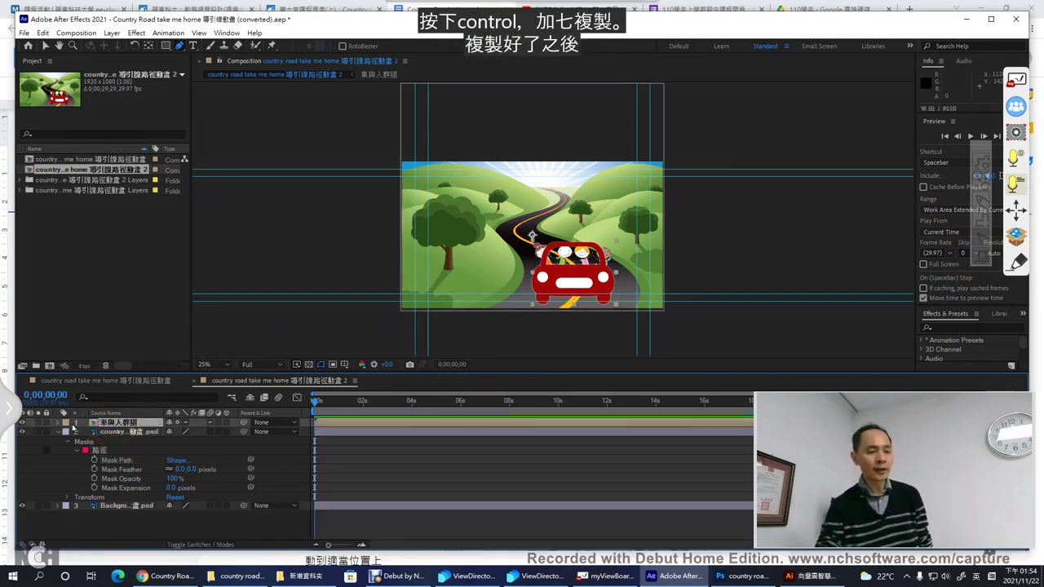
click(57, 422)
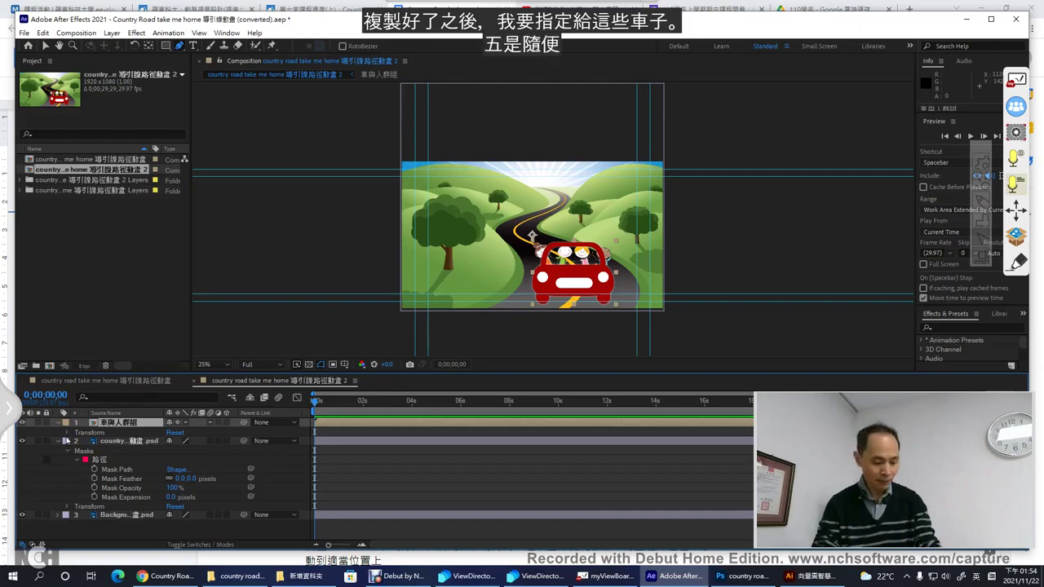
key(ctrl+4)
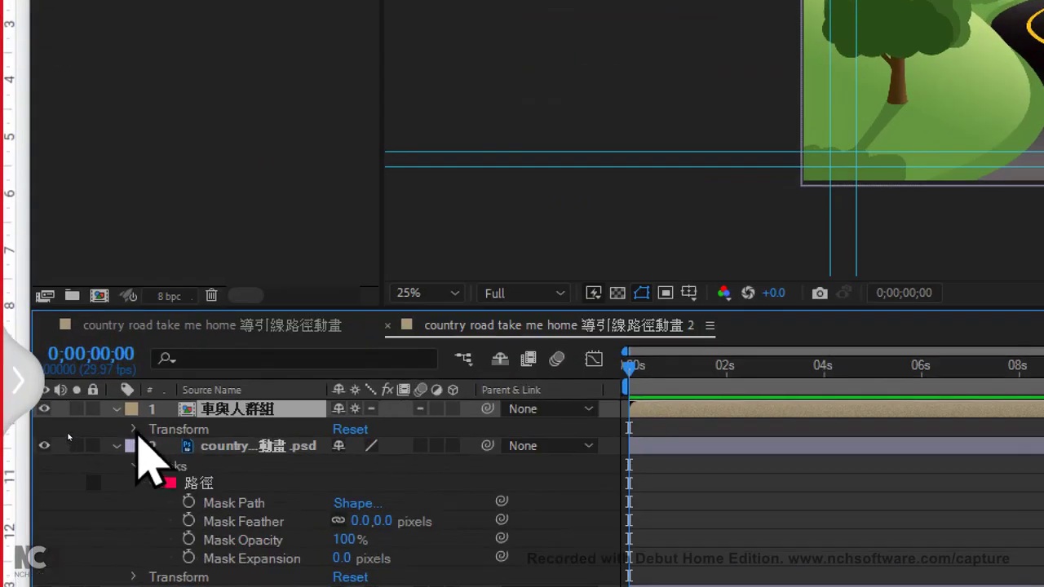
click(135, 429)
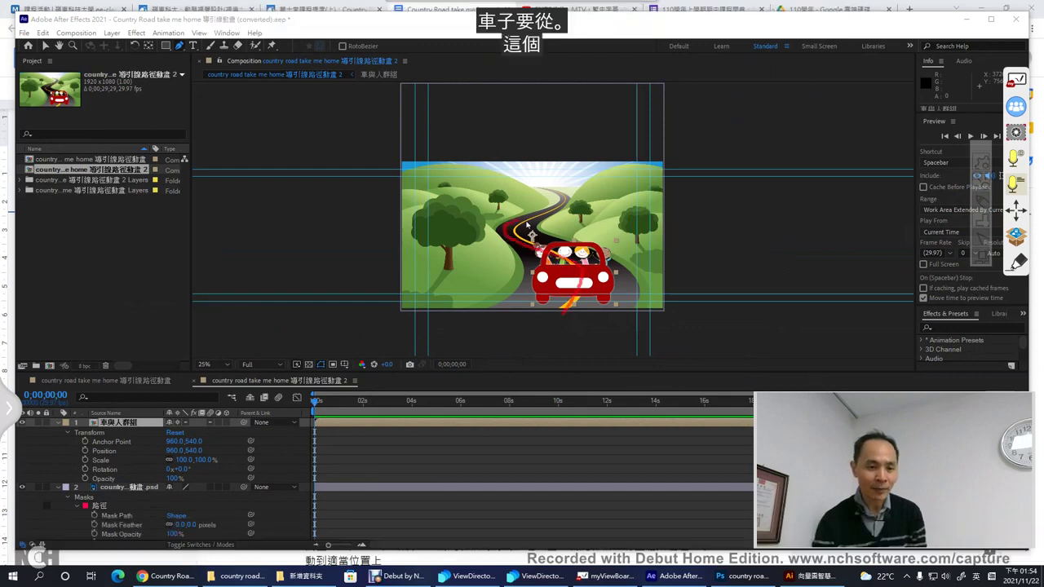
Step: Trace the car's route up the road and underline the Position property with temporary red marks, and clear them
mouse_move(526, 222)
mouse_down()
mouse_move(557, 196)
mouse_move(527, 171)
mouse_up()
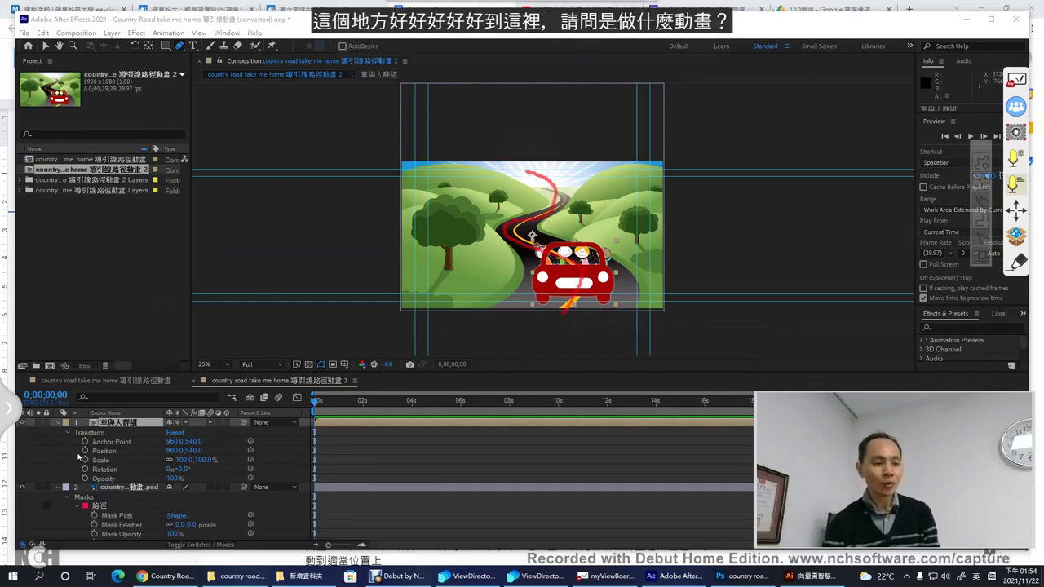
drag(110, 460, 126, 459)
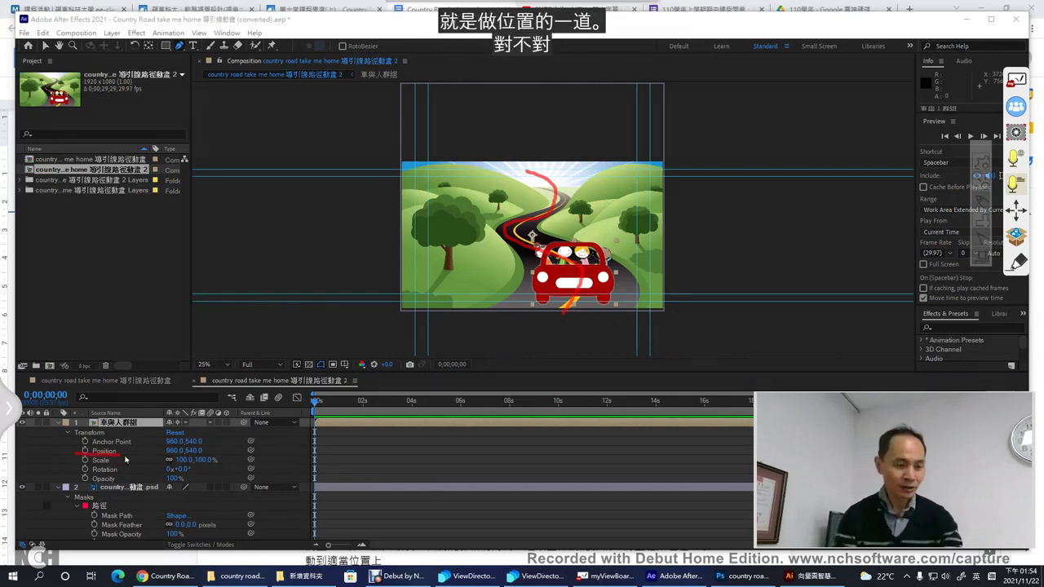
key(Escape)
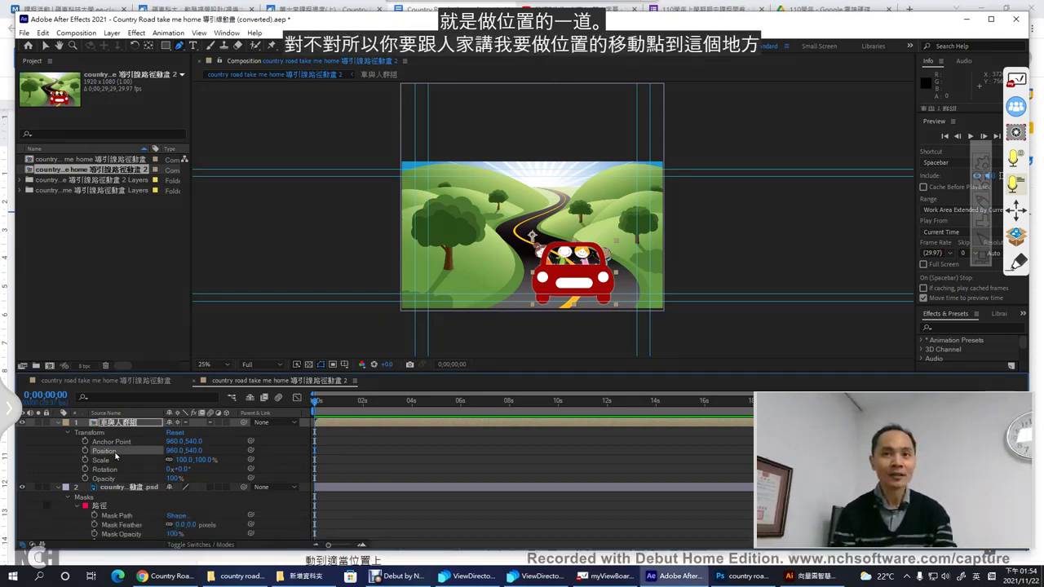
Step: Copy the 路徑 mask's Mask Path again and paste it onto the 車與人群組 layer's Position property as keyframes
key(ctrl)
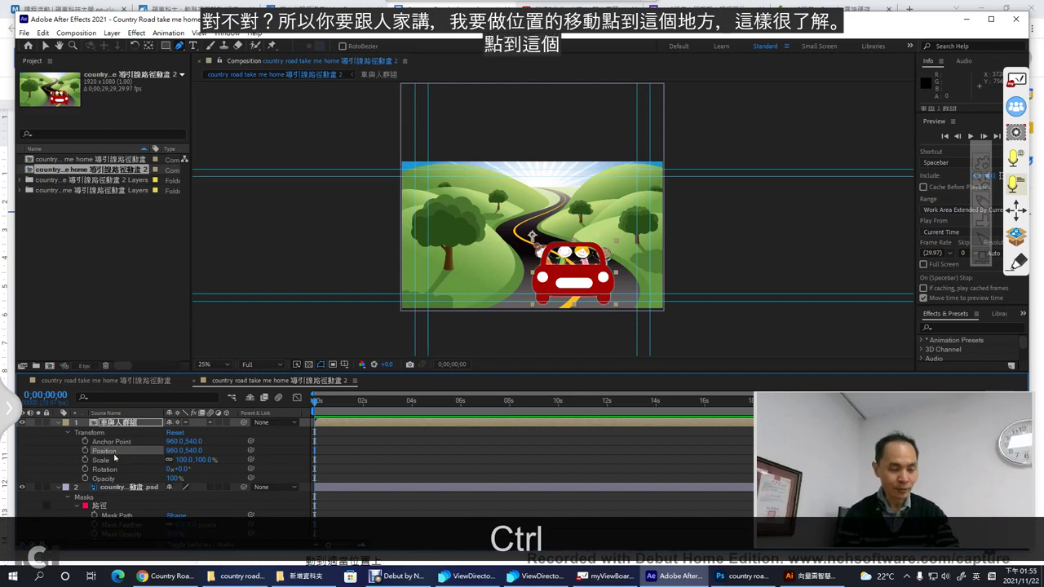
key(ctrl+v)
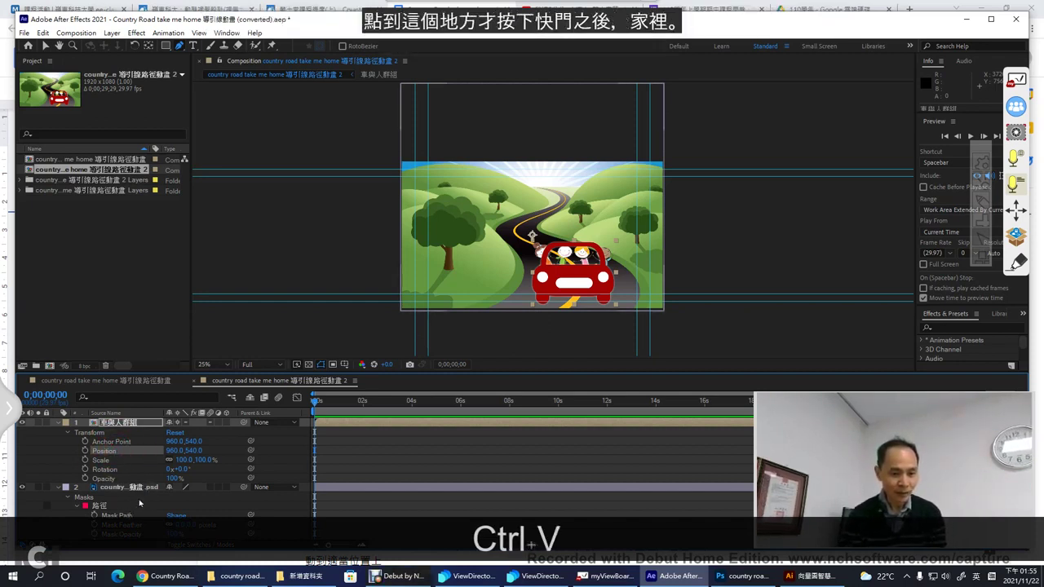
scroll(140, 500, down, 1)
click(122, 490)
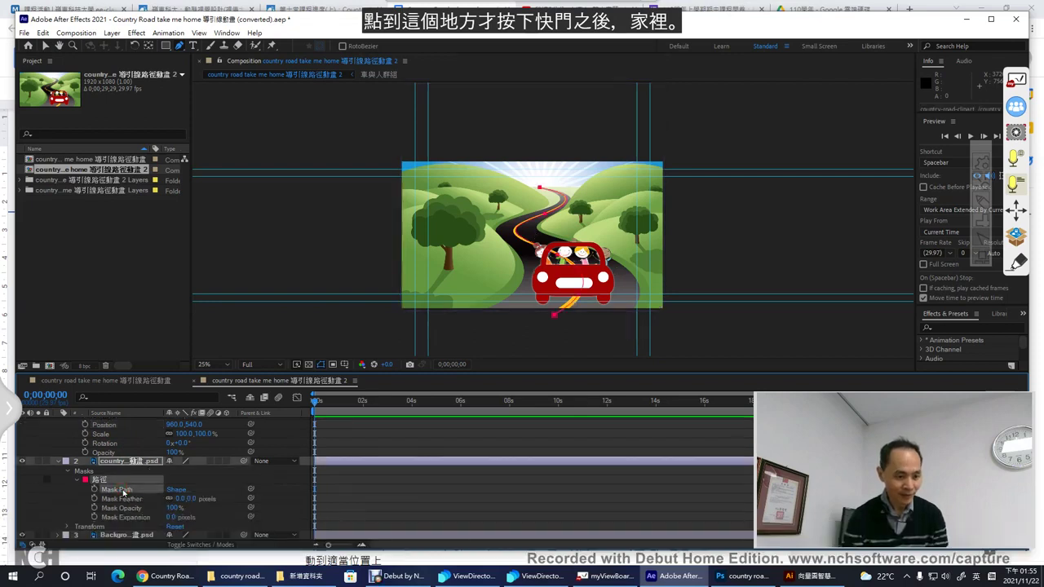
key(ctrl+c)
scroll(123, 490, up, 1)
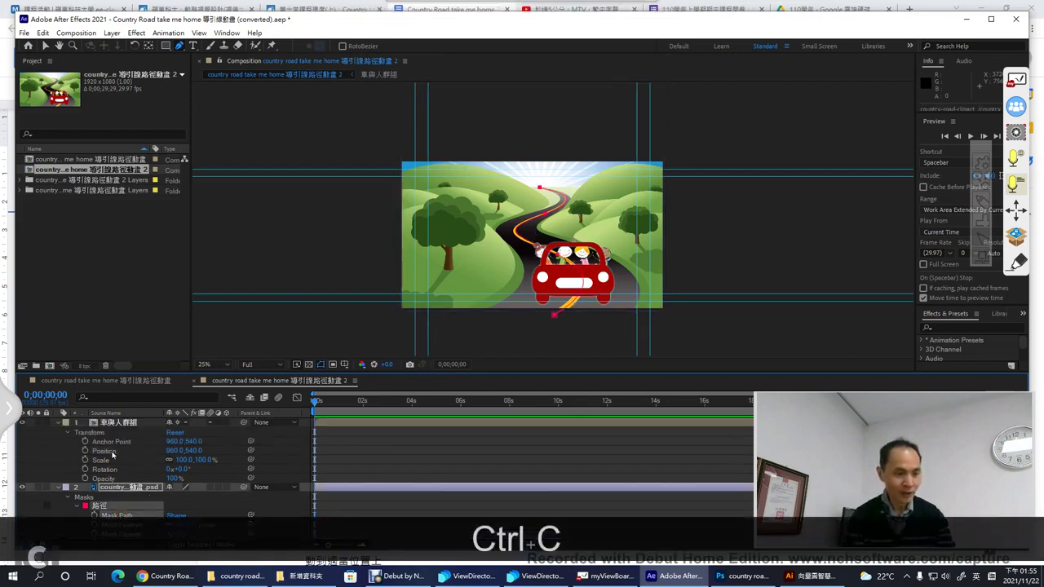
click(112, 453)
key(ctrl+v)
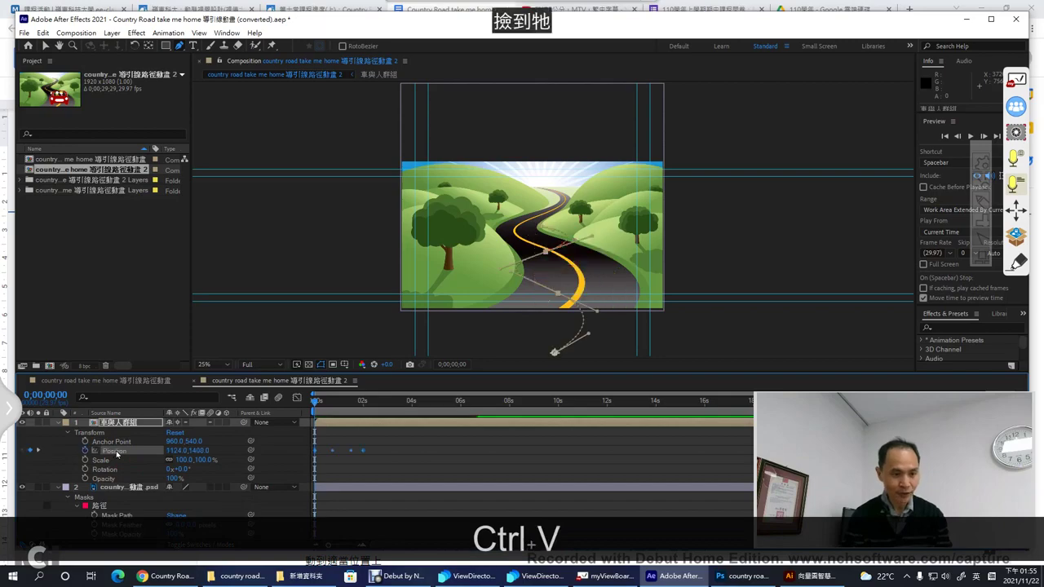
Step: Examine the pasted Position keyframes, circling them and underlining the first, last and middle ones with temporary red marks
key(ctrl+4)
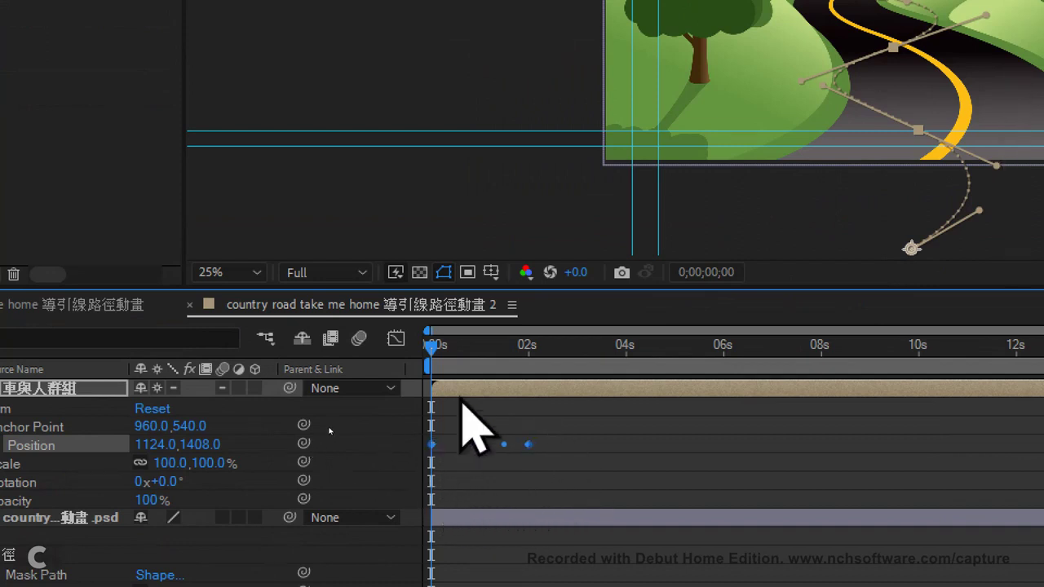
key(comma)
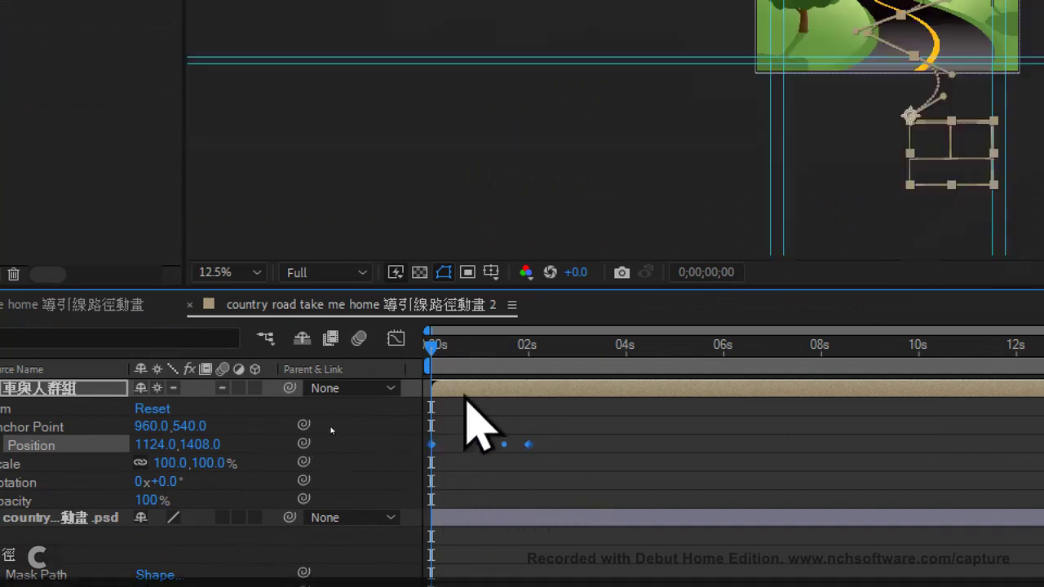
mouse_move(406, 420)
mouse_down()
mouse_move(506, 412)
mouse_move(555, 435)
mouse_move(564, 468)
mouse_move(416, 491)
mouse_move(387, 453)
mouse_move(419, 427)
mouse_up()
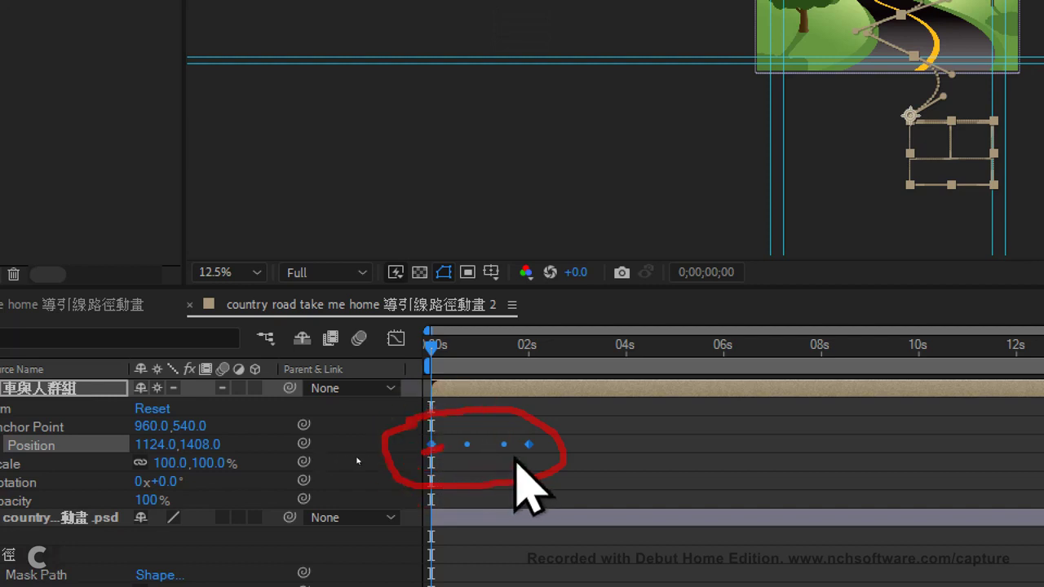
drag(514, 457, 539, 458)
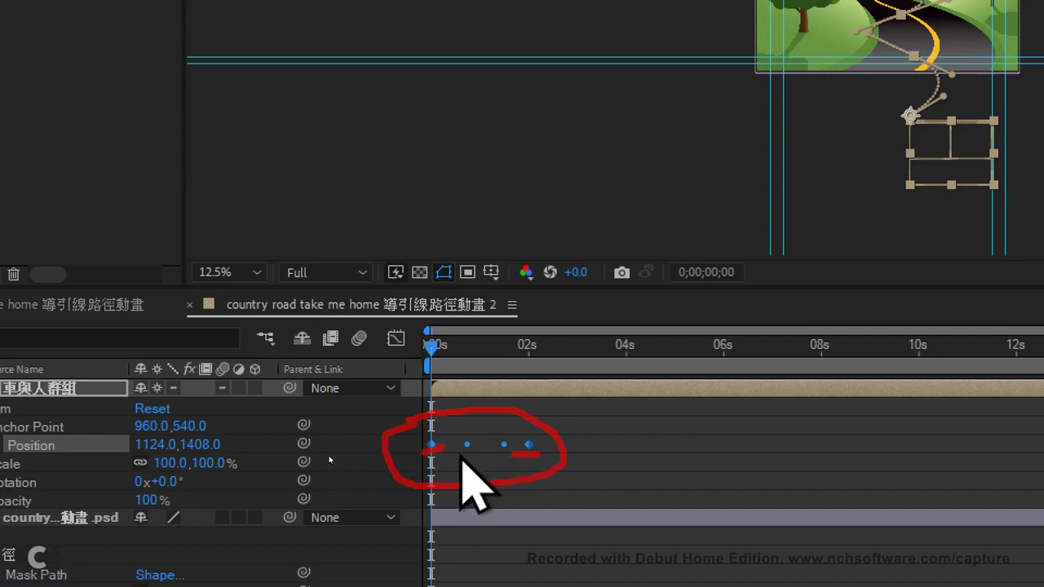
drag(458, 452, 503, 454)
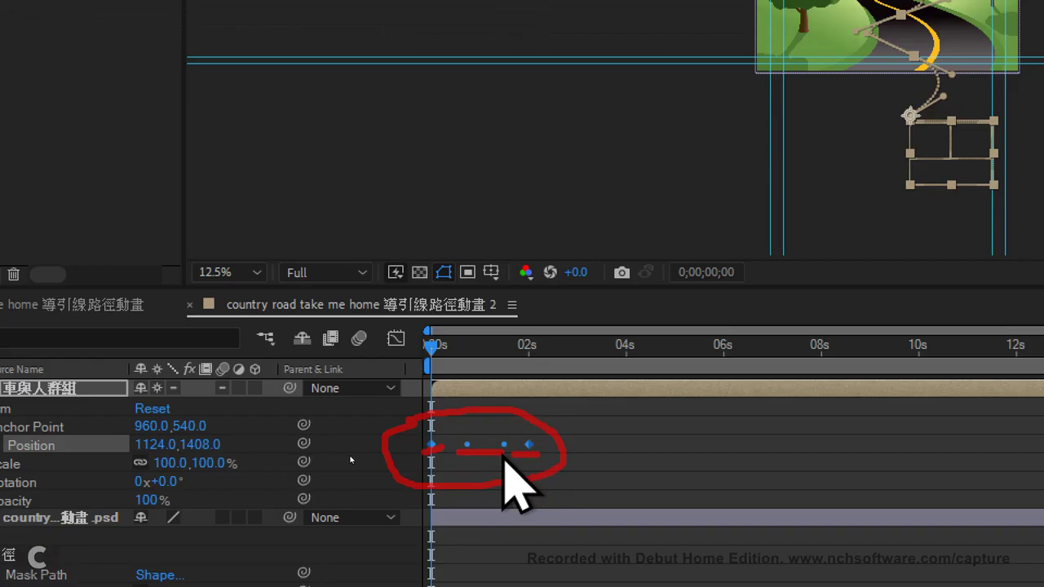
key(ctrl+4)
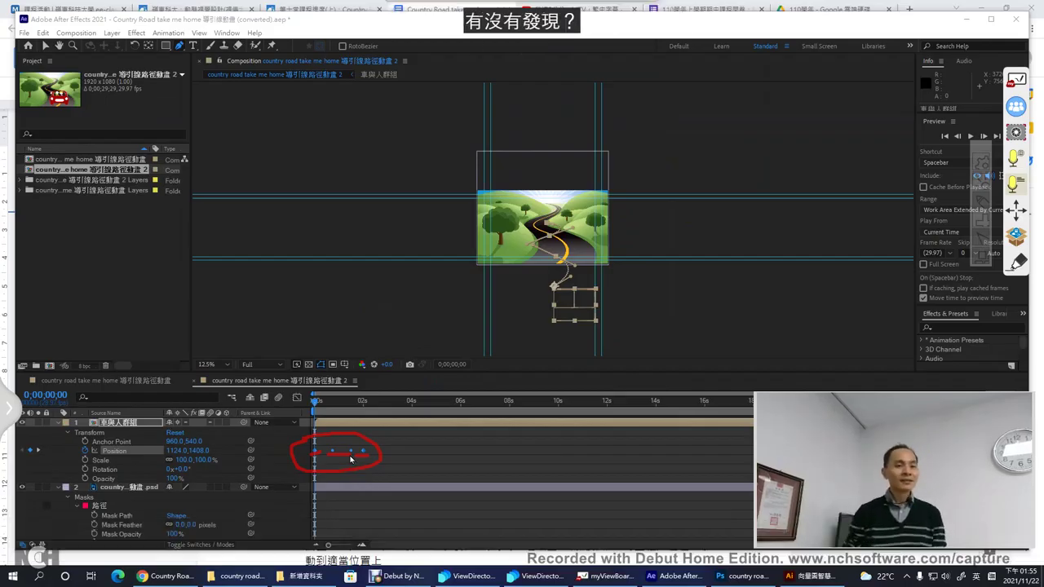
key(Escape)
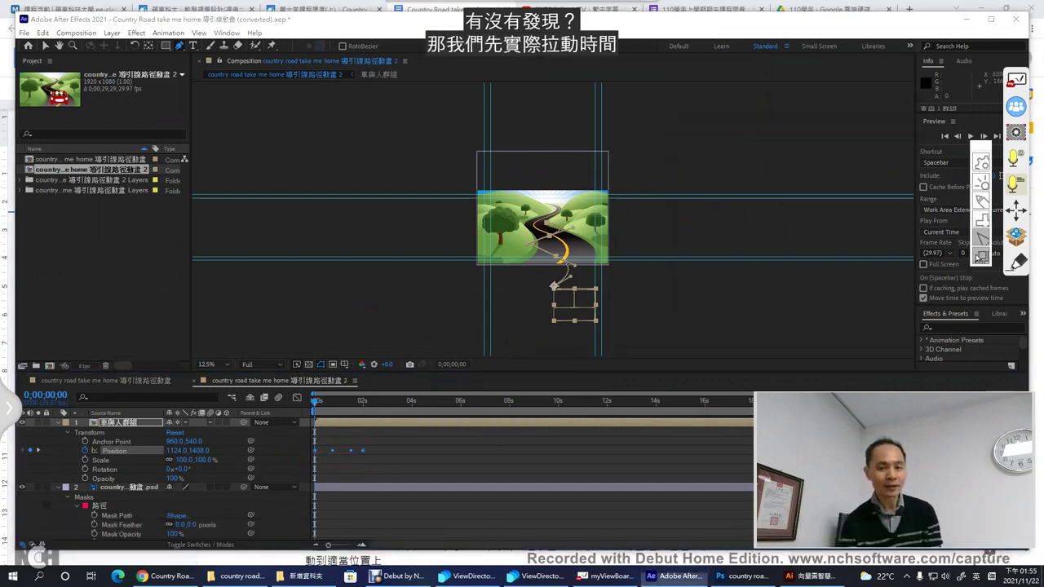
Step: Scrub the playhead from the start to 0;00;02;28 to check the car's motion
scroll(663, 276, up, 3)
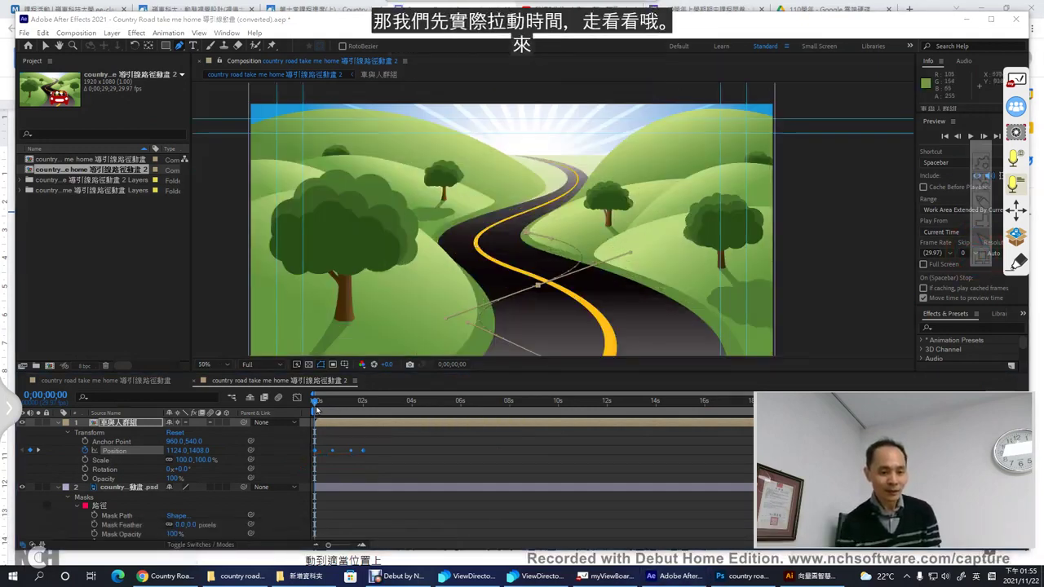
drag(315, 400, 336, 404)
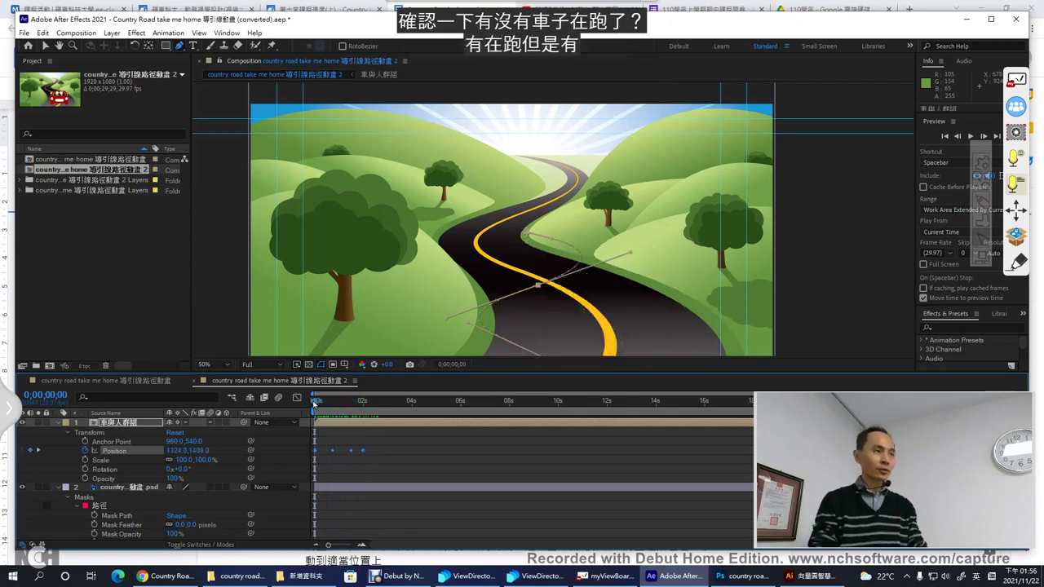
drag(314, 401, 387, 425)
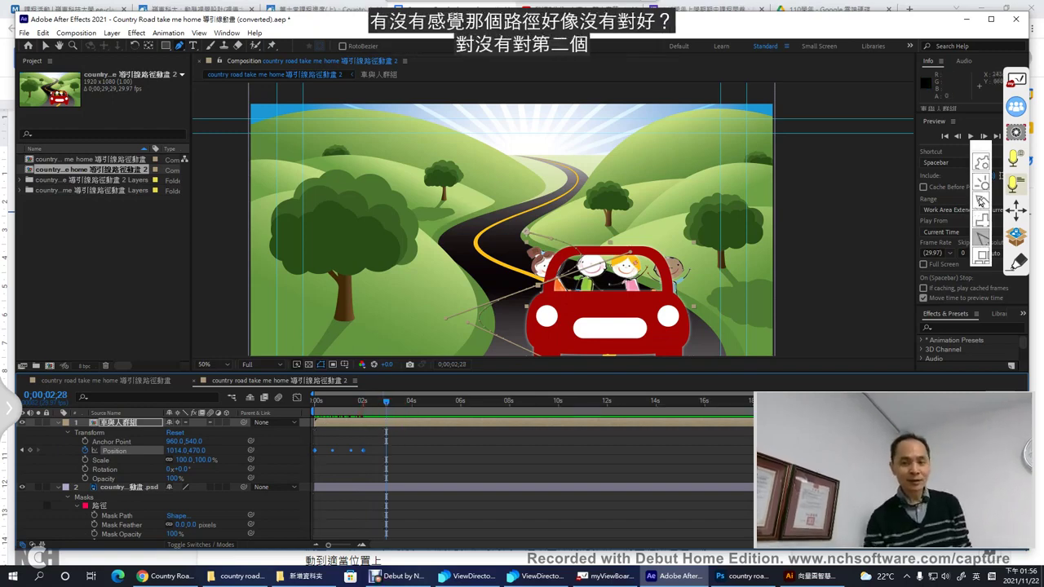
Step: Circle the Position keyframe span on the timeline and mark the car and its route with temporary red ink
click(981, 201)
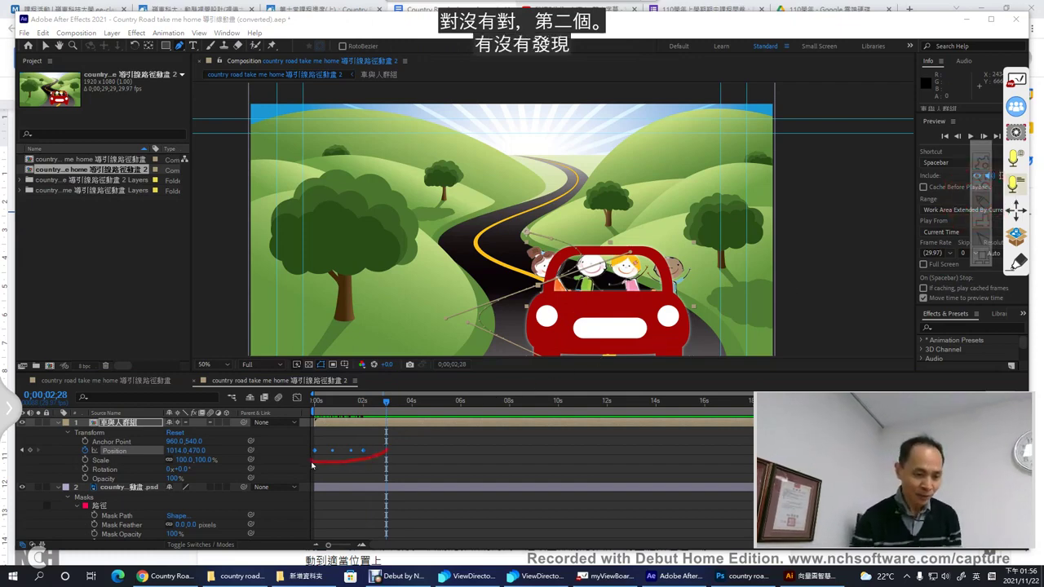
drag(385, 447, 310, 386)
mouse_move(415, 380)
mouse_down()
mouse_move(419, 413)
mouse_move(379, 471)
mouse_up()
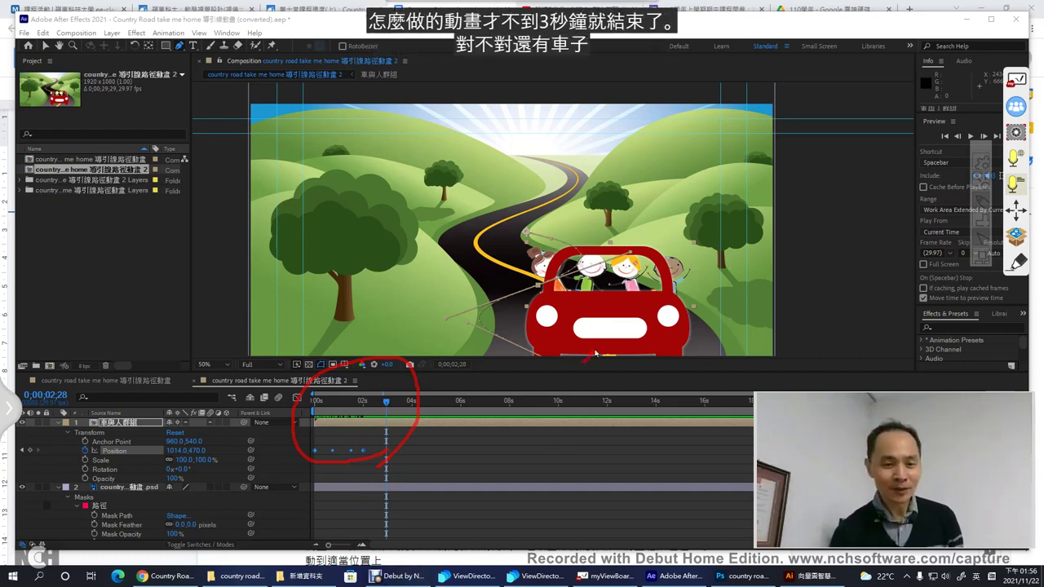
mouse_move(536, 295)
mouse_down()
mouse_move(478, 236)
mouse_move(561, 197)
mouse_move(527, 139)
mouse_up()
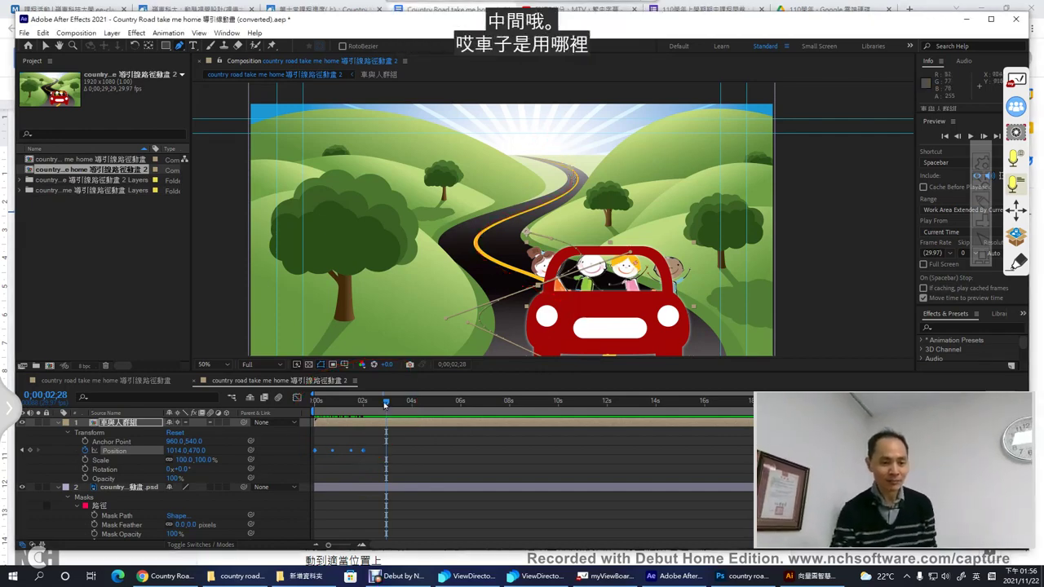
Step: Move the playhead to 0;00;00;11 and mark the car group's bounding box and anchor point below the road with temporary red ink
click(338, 403)
drag(339, 403, 335, 403)
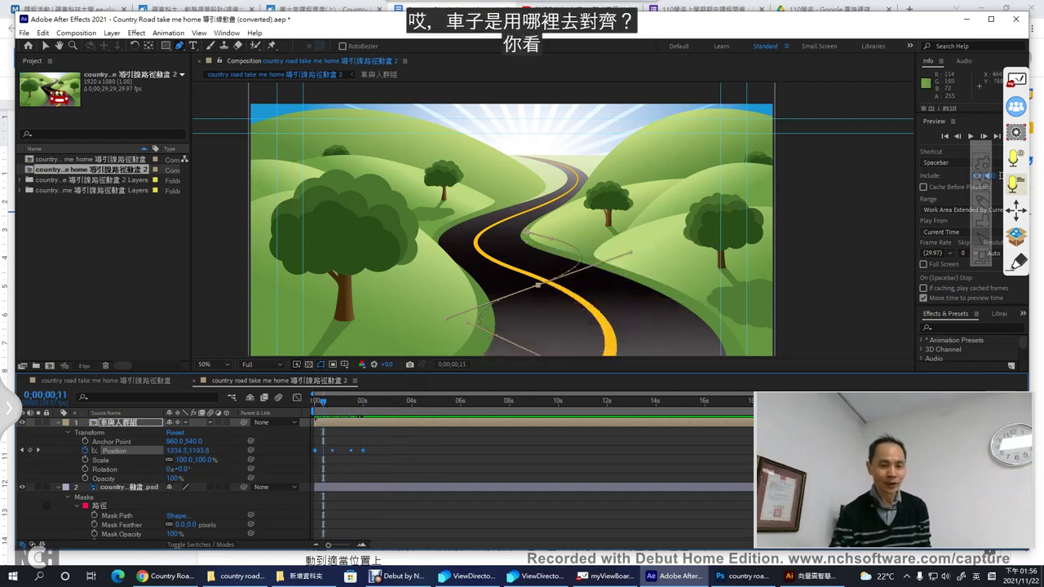
scroll(526, 153, down, 5)
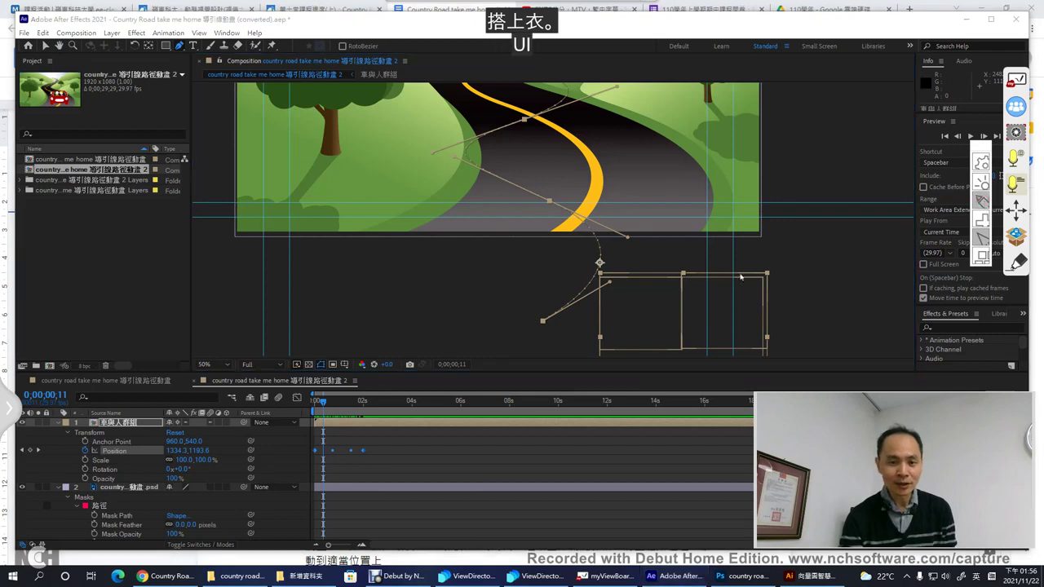
mouse_move(603, 314)
mouse_down()
mouse_move(601, 337)
mouse_move(633, 275)
mouse_move(767, 275)
mouse_up()
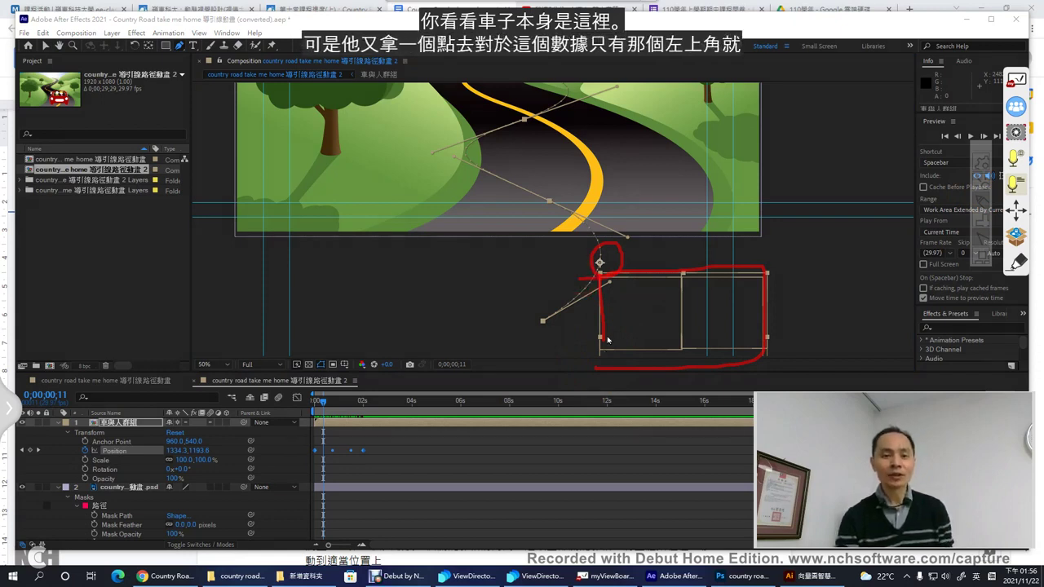
mouse_move(630, 257)
mouse_down()
mouse_move(629, 229)
mouse_move(600, 198)
mouse_move(491, 164)
mouse_move(513, 144)
mouse_move(606, 103)
mouse_up()
key(Escape)
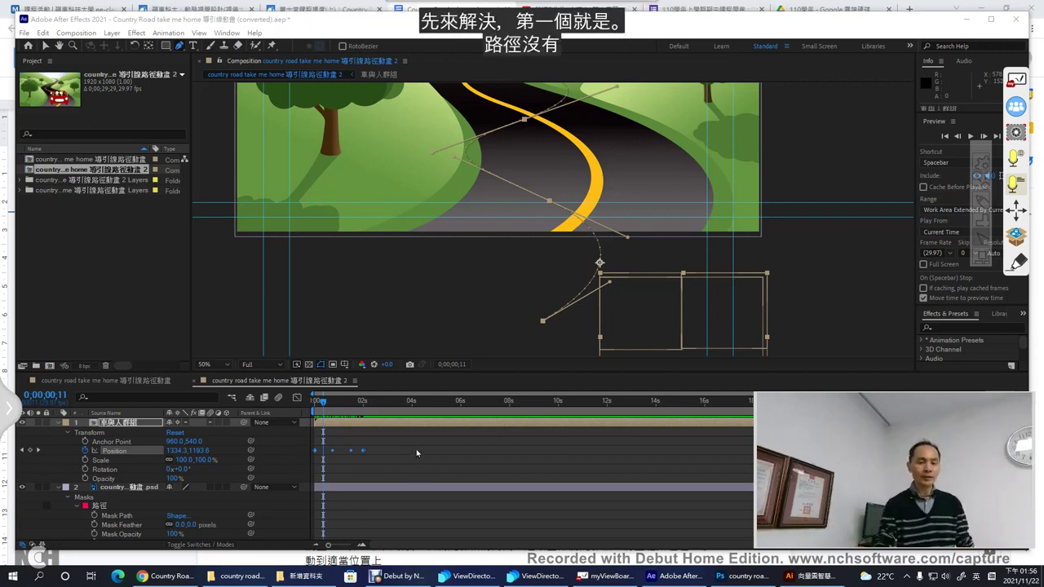
Step: Switch to the Google Docs lesson notes, highlight step 3 on adjusting keyframes and path, and circle the keyframes in its screenshot
click(155, 579)
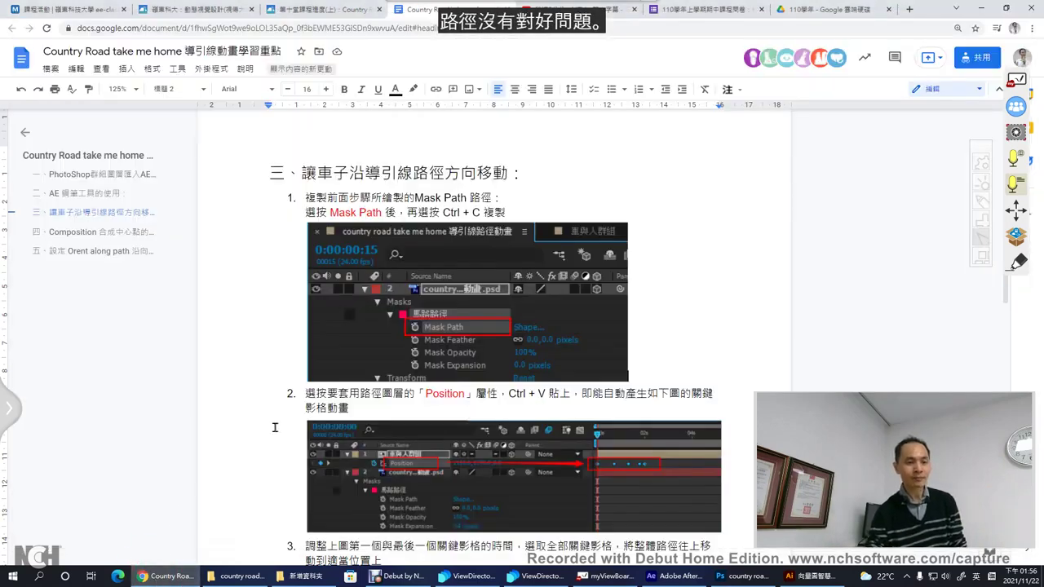
key(Down)
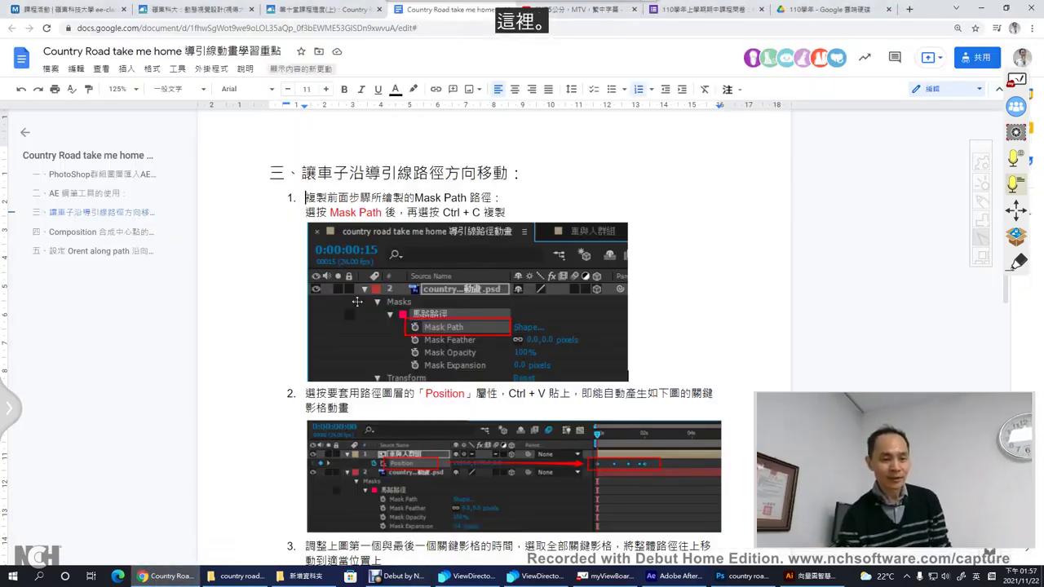
scroll(368, 361, down, 3)
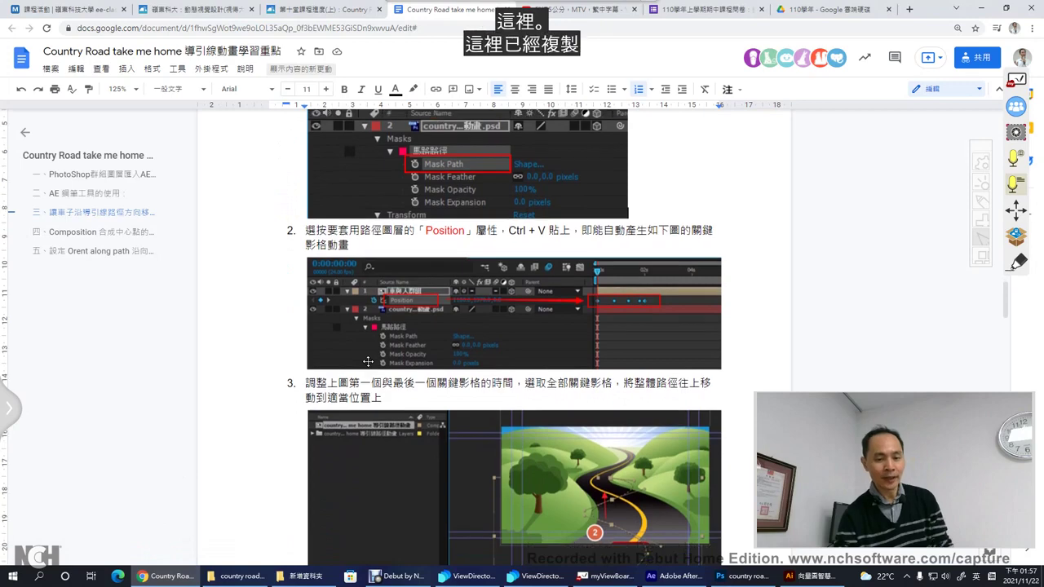
scroll(373, 339, down, 1)
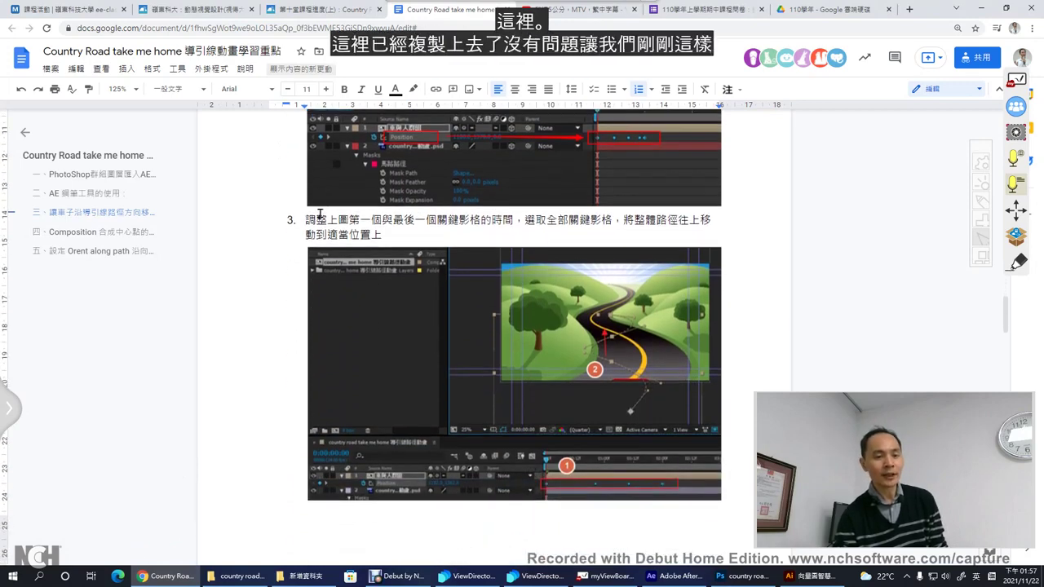
drag(307, 219, 398, 232)
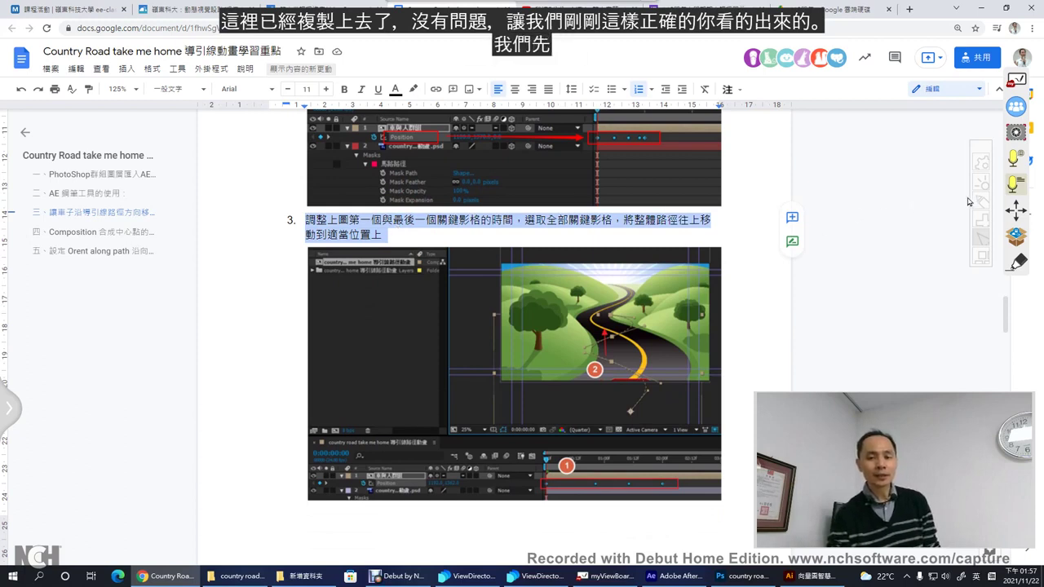
click(982, 198)
mouse_move(637, 508)
mouse_down()
mouse_move(574, 512)
mouse_move(523, 502)
mouse_move(526, 459)
mouse_move(640, 433)
mouse_move(686, 449)
mouse_move(702, 480)
mouse_move(613, 522)
mouse_up()
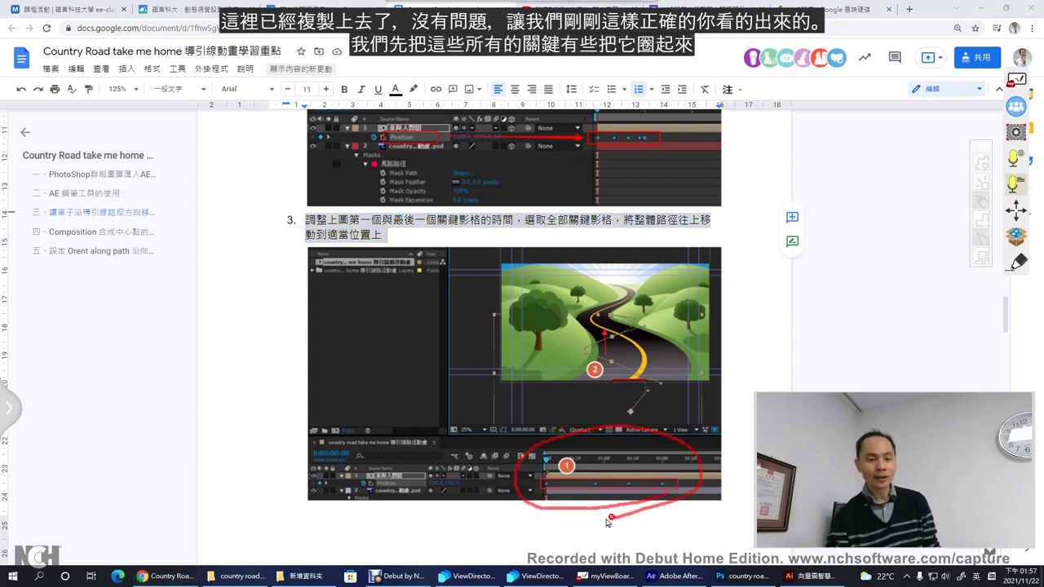
Step: Mark the Position row in the notes screenshot with temporary red ink, clear the ink and switch back to After Effects
drag(373, 483, 403, 462)
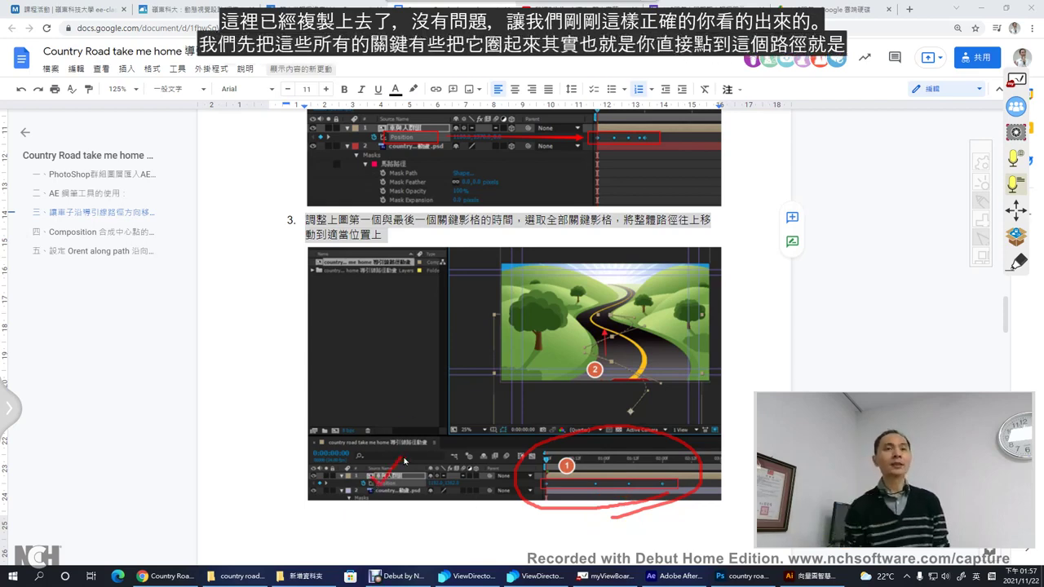
key(Escape)
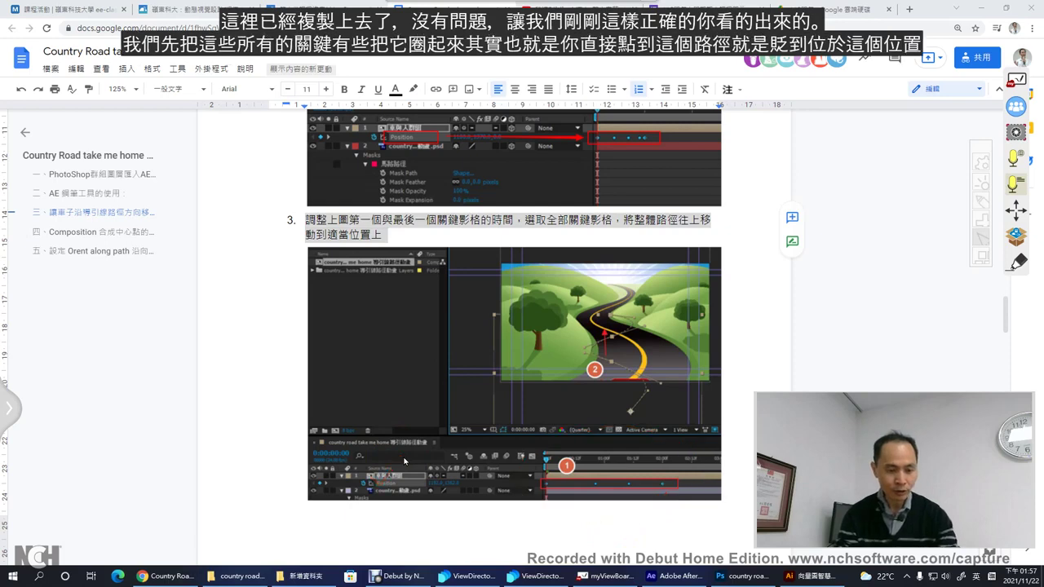
click(673, 576)
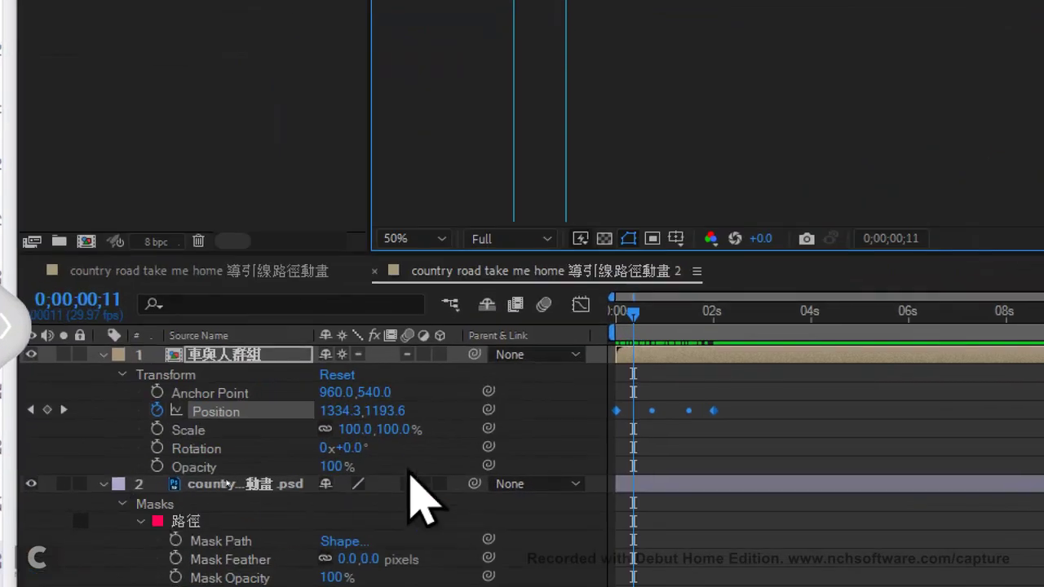
Step: Select all Position keyframes of the 車與人群組 layer
click(682, 426)
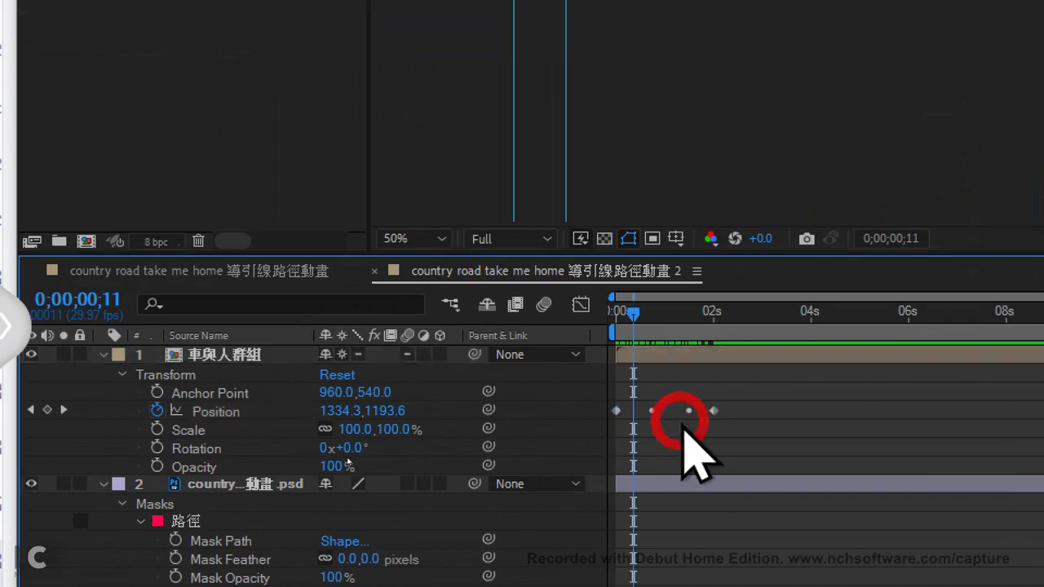
click(713, 410)
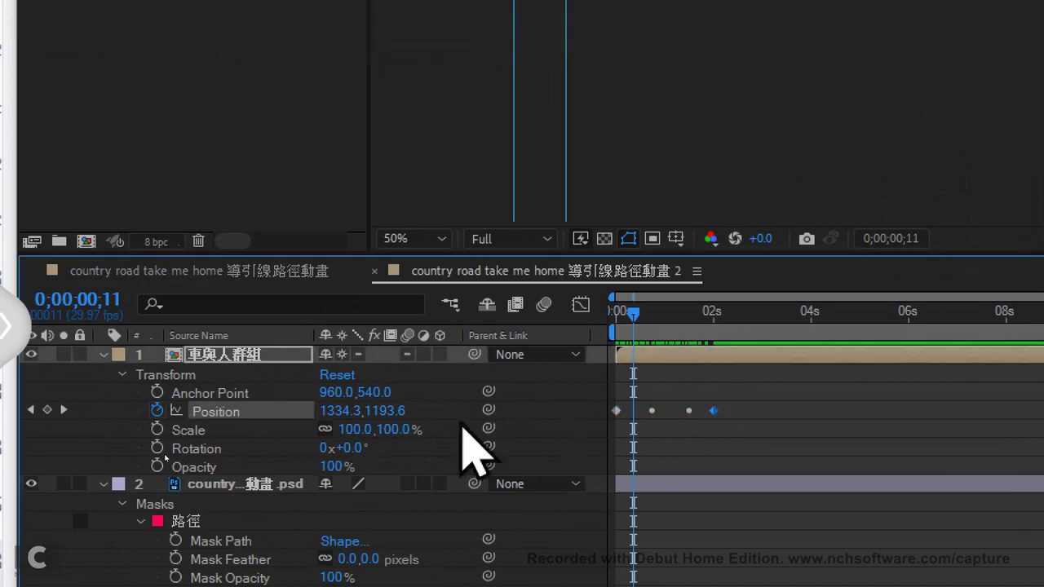
click(229, 417)
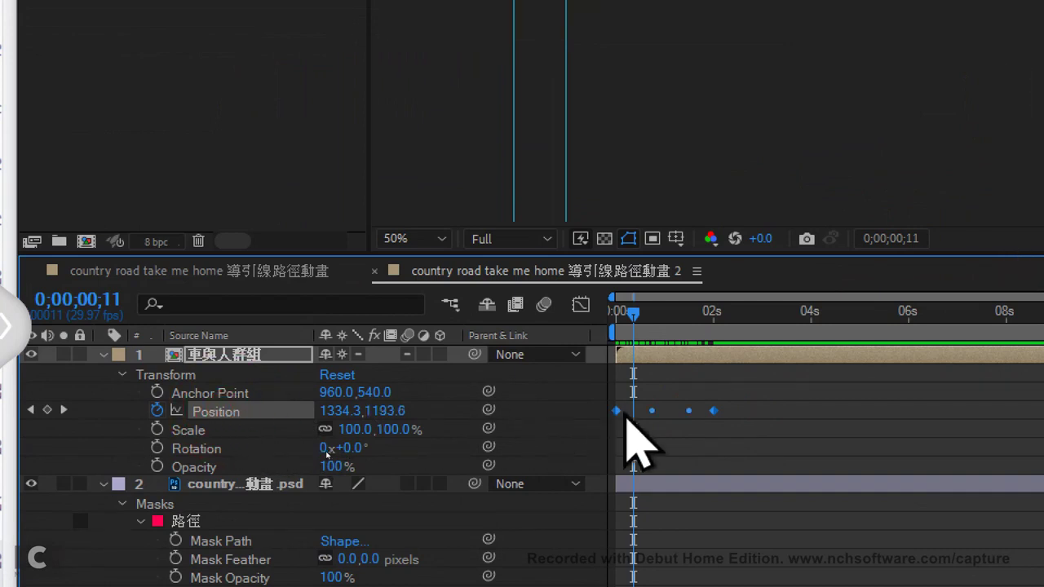
click(662, 431)
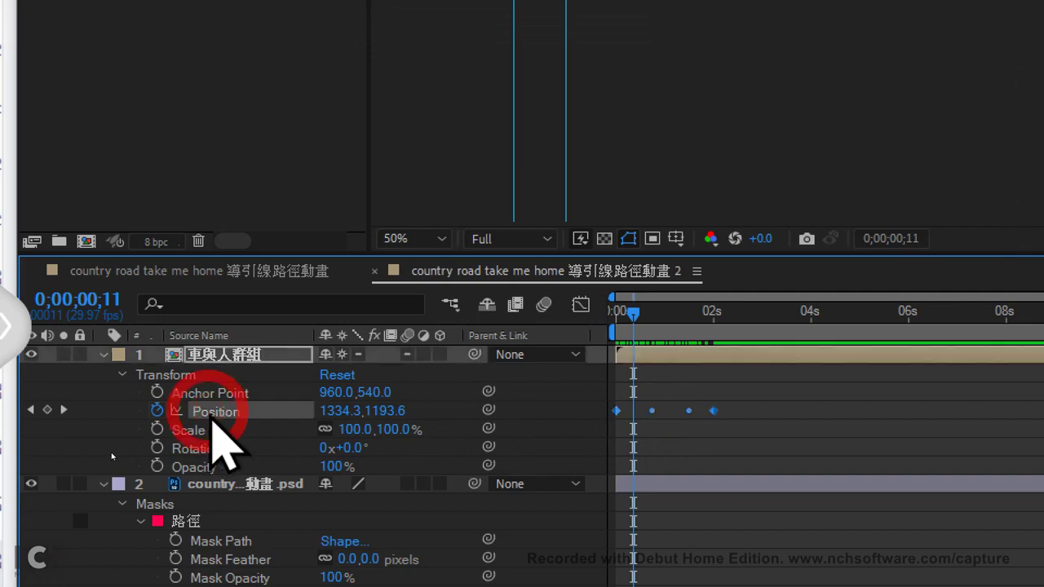
click(216, 412)
drag(757, 393, 605, 438)
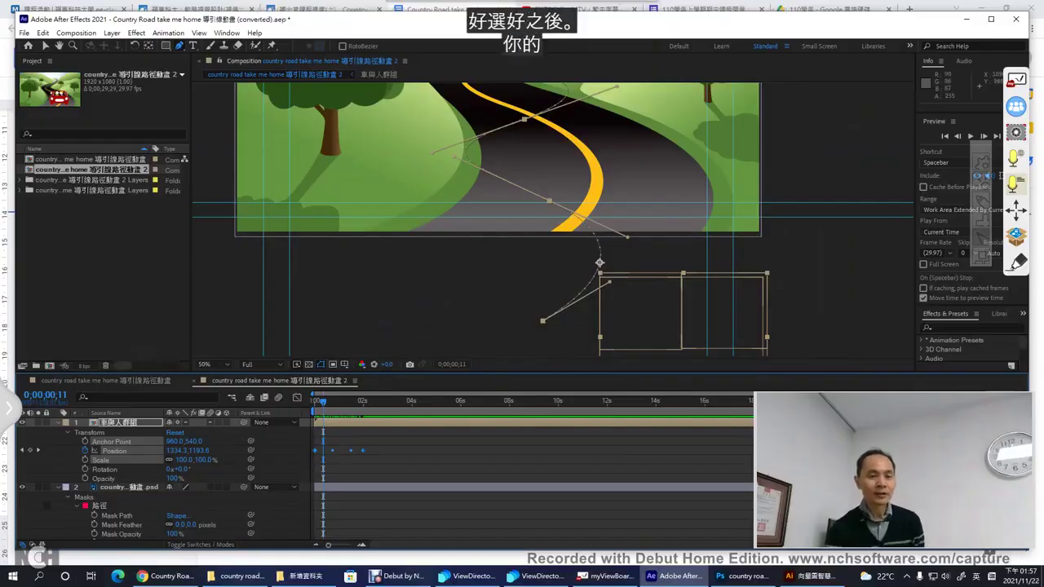
Step: With the Selection tool, move the whole motion path upward by its first point until Position at the playhead is 1323.3, 1097.6
click(45, 46)
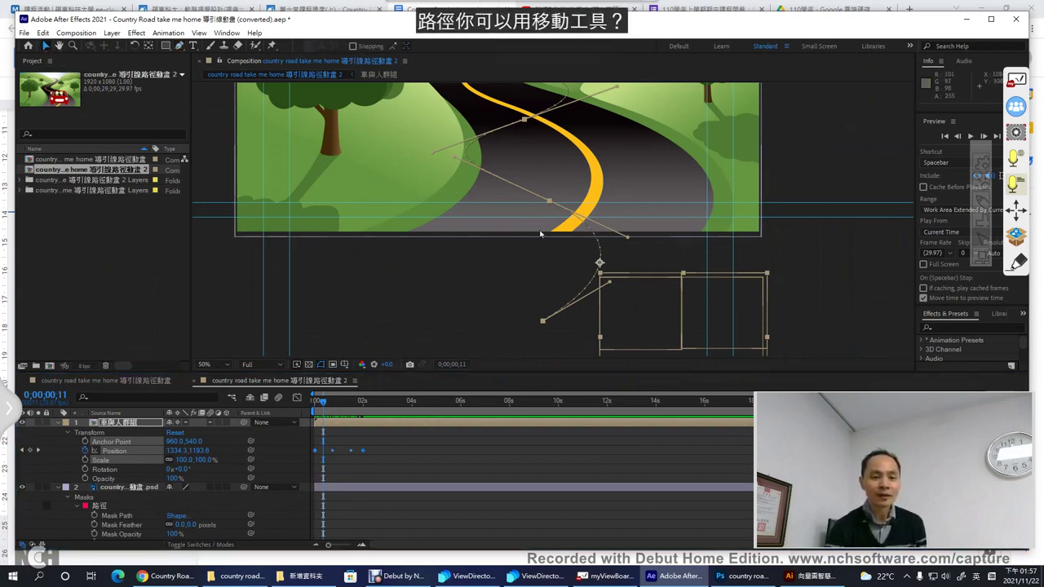
click(544, 321)
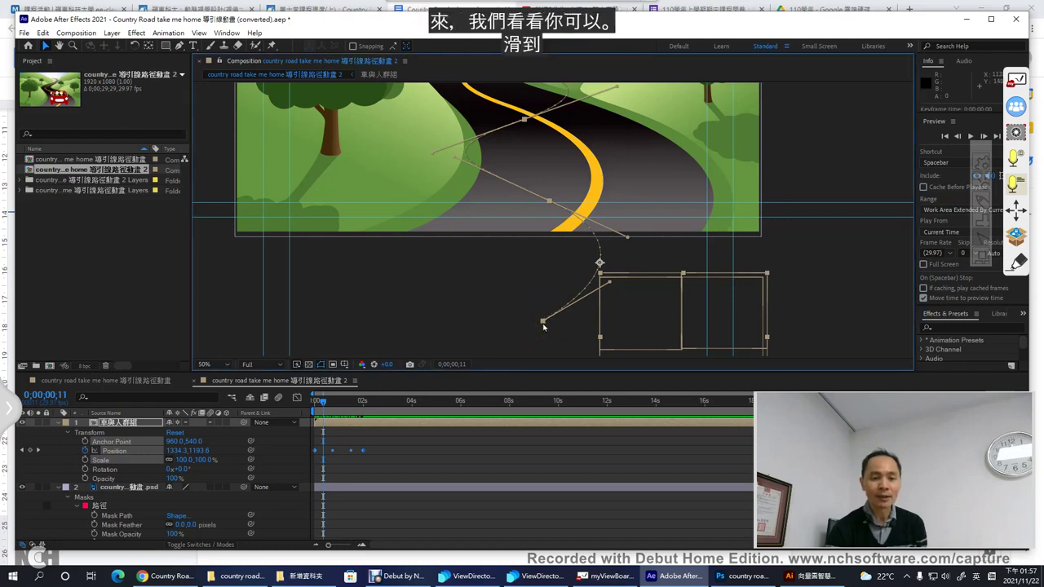
drag(543, 324, 539, 295)
click(541, 296)
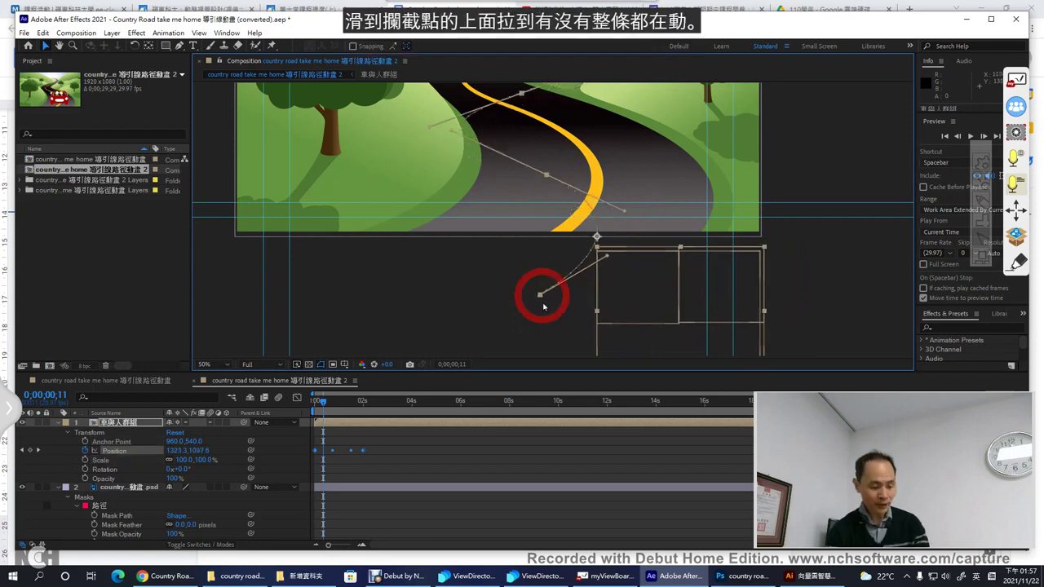
click(522, 288)
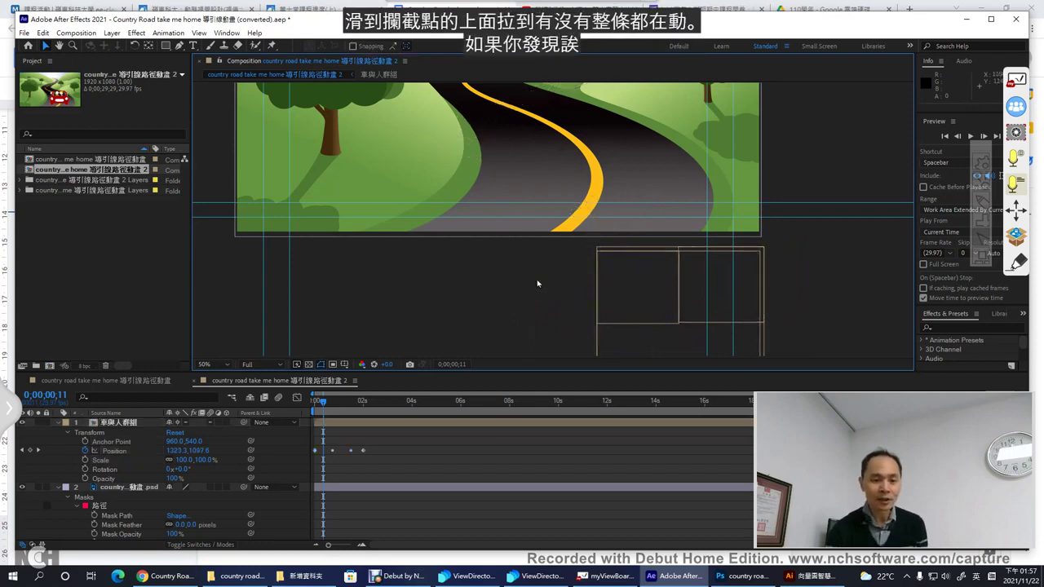
drag(381, 462, 309, 435)
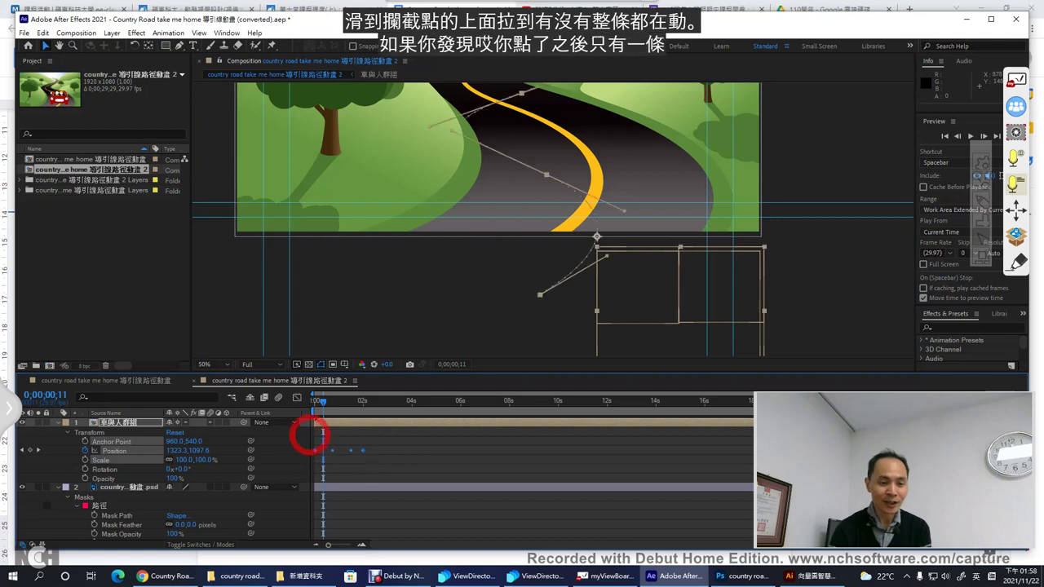
click(587, 248)
click(587, 245)
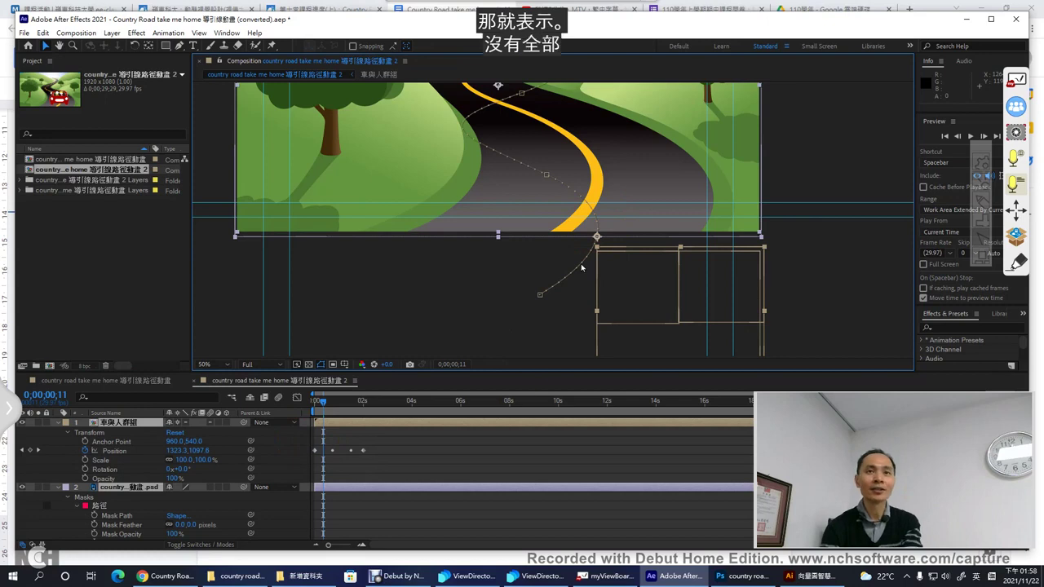
Step: Select all Position keyframes, move the whole motion path up onto the road until Position is 1323.3, 895.6, and maximize the window
drag(396, 448, 311, 460)
drag(541, 300, 541, 242)
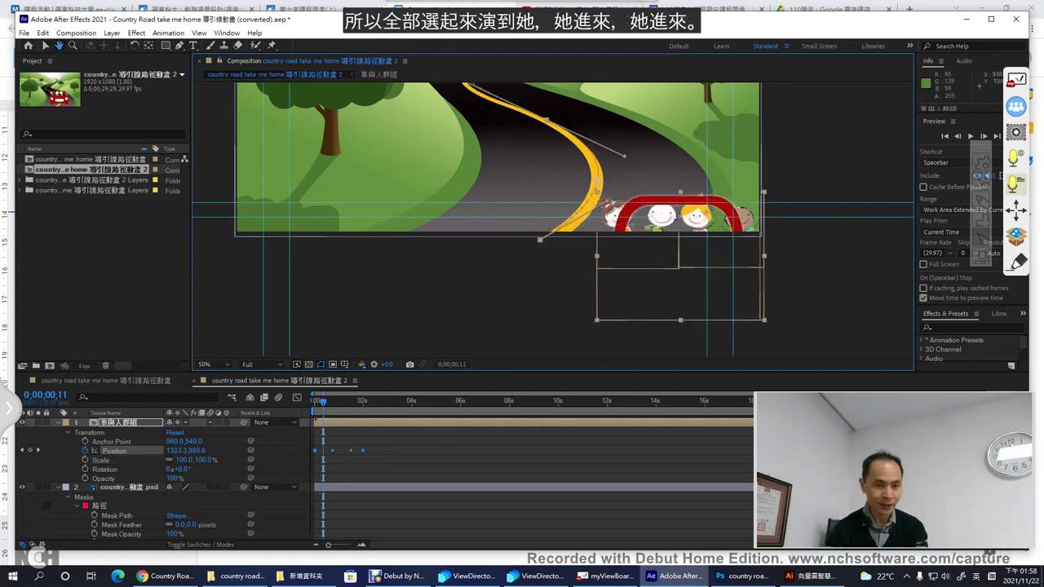
scroll(477, 282, up, 5)
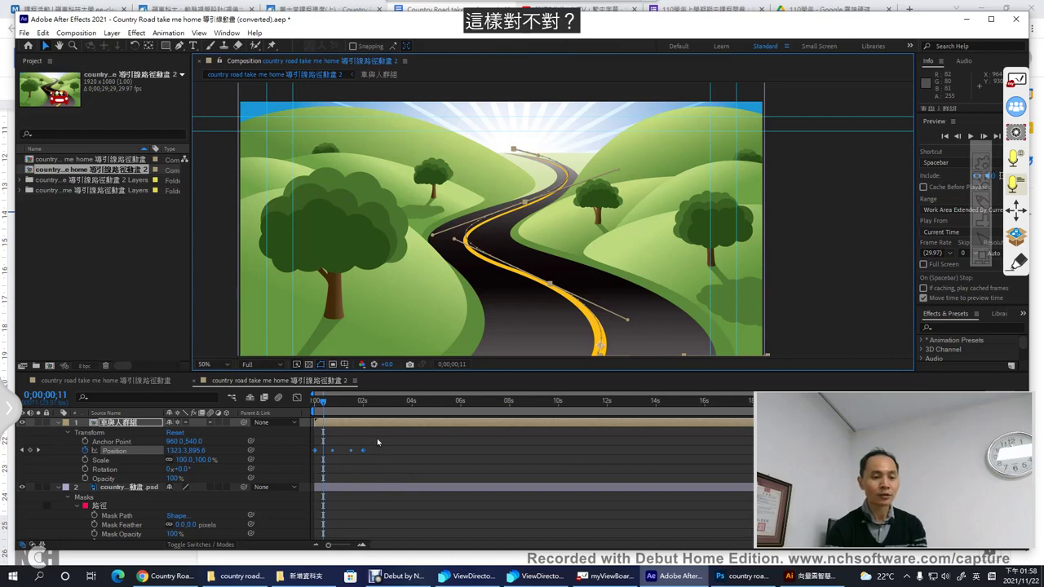
drag(377, 437, 308, 462)
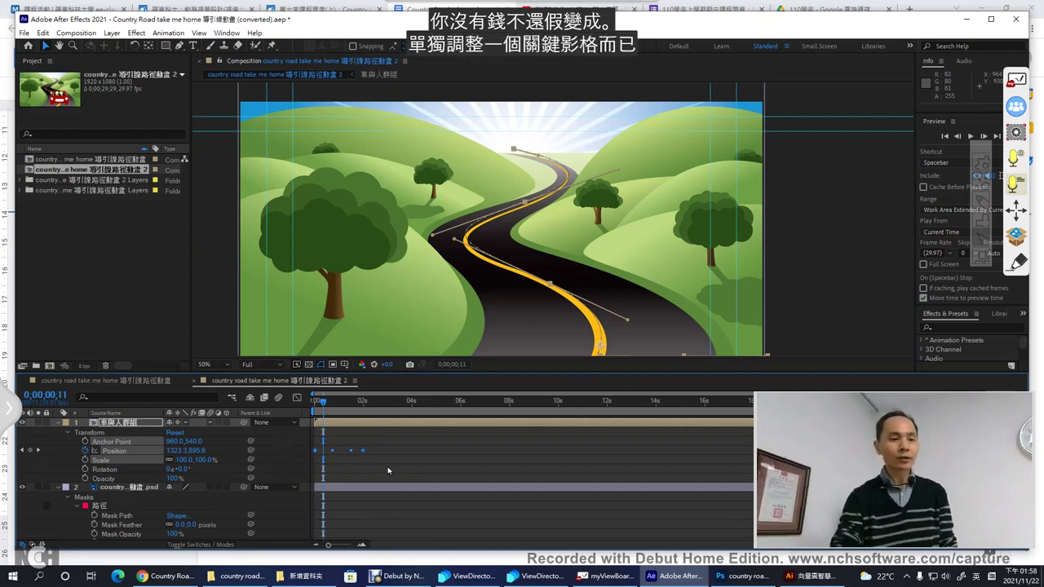
click(991, 19)
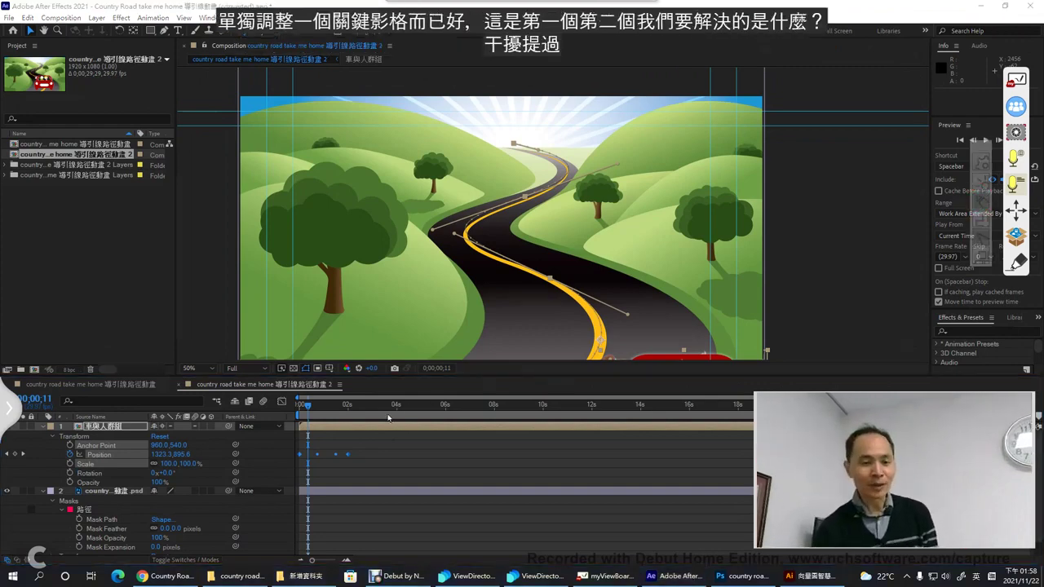
Step: Point out the end of the two-second keyframe span, circle the four Position keyframes and mark the individual ones with temporary red ink
mouse_move(345, 395)
mouse_down()
mouse_move(349, 423)
mouse_move(381, 402)
mouse_up()
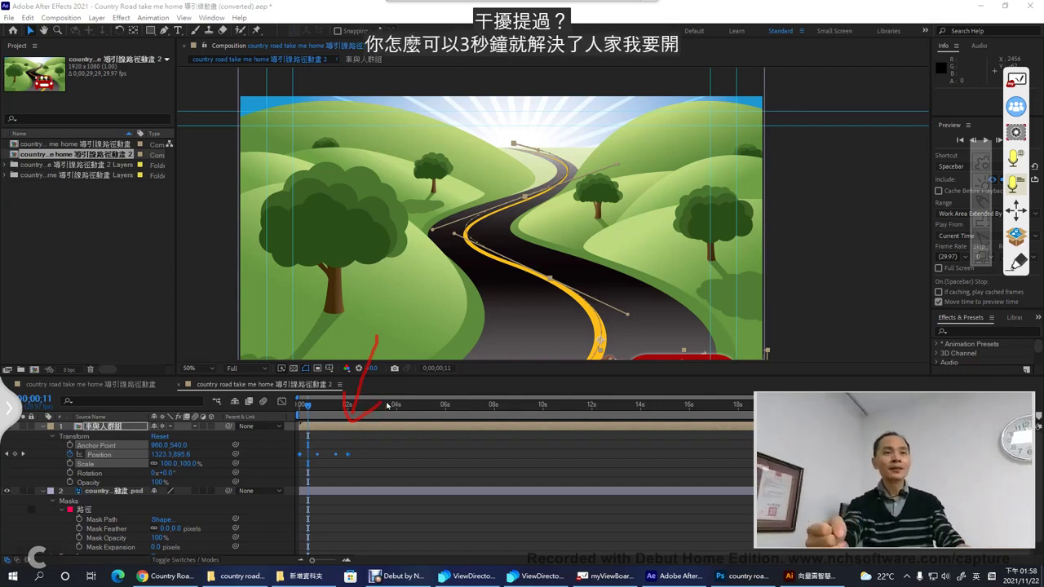
drag(380, 460, 369, 464)
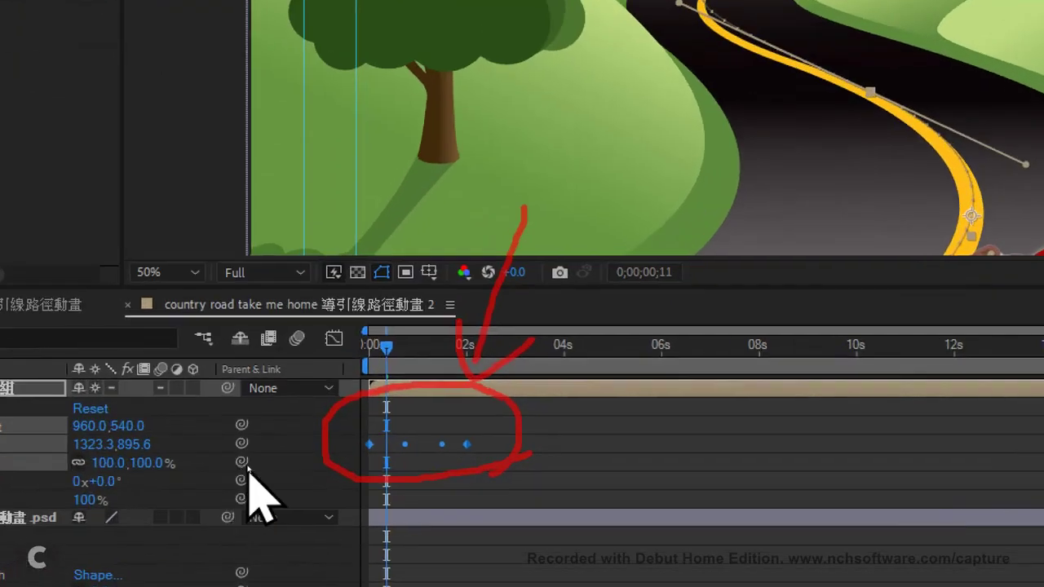
drag(363, 410, 360, 435)
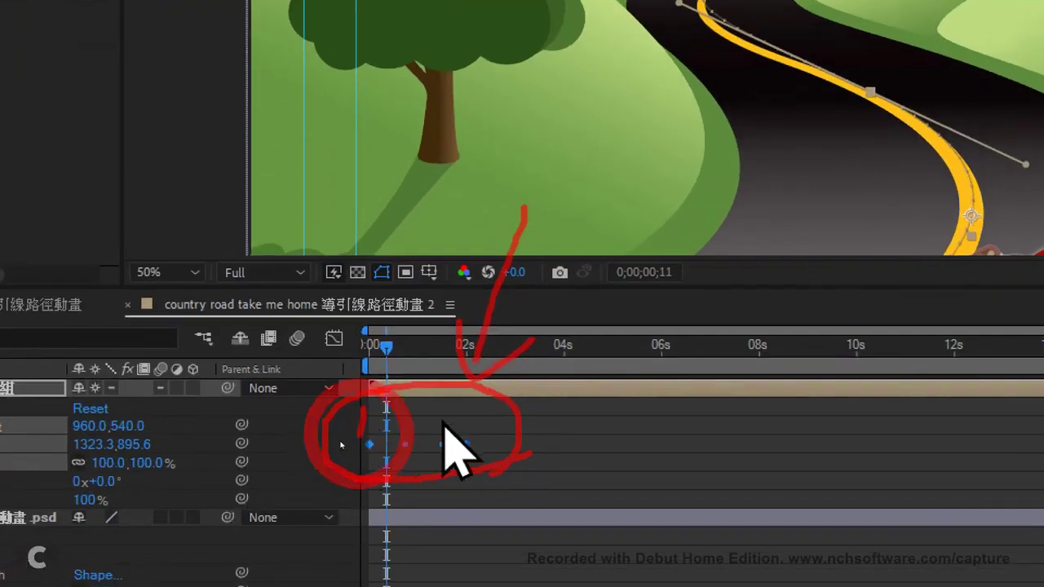
mouse_move(479, 407)
mouse_down()
mouse_move(472, 424)
mouse_move(501, 426)
mouse_move(484, 426)
mouse_up()
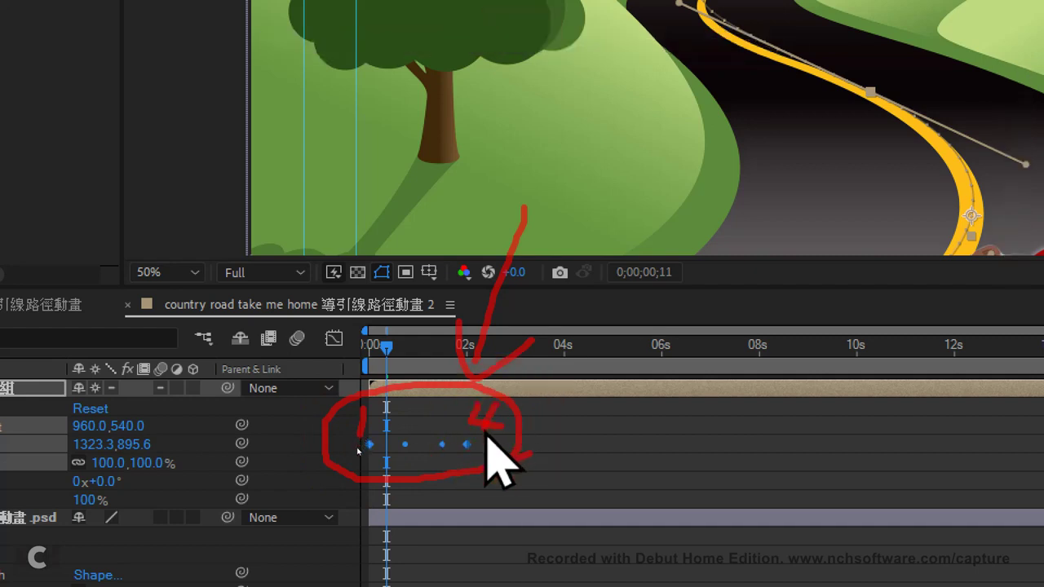
drag(387, 454, 448, 457)
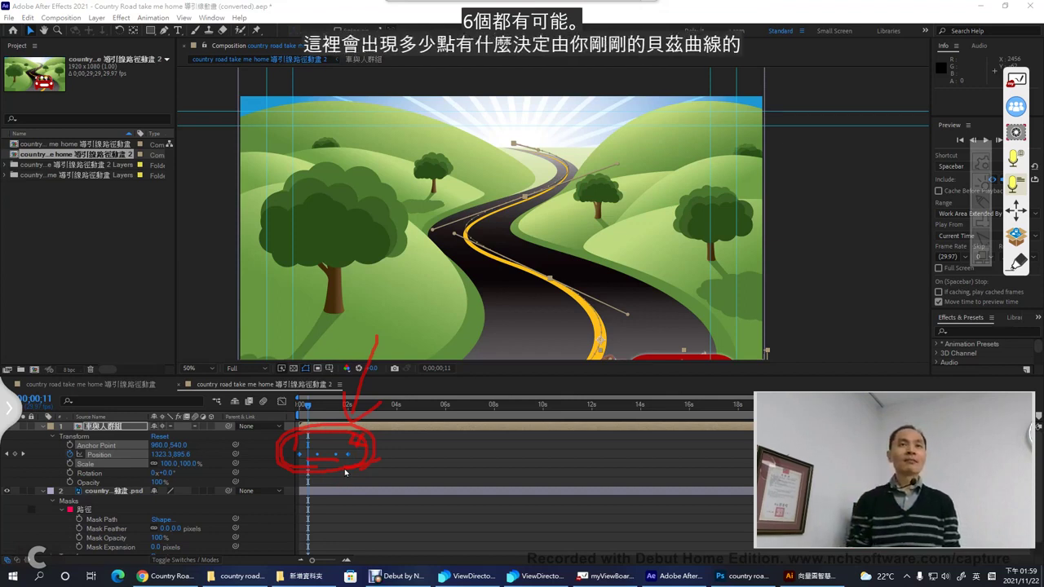
Step: Number the four motion path points 1 to 4 along the road, circle the middle ones with temporary red ink, and clear the ink
drag(534, 367, 531, 389)
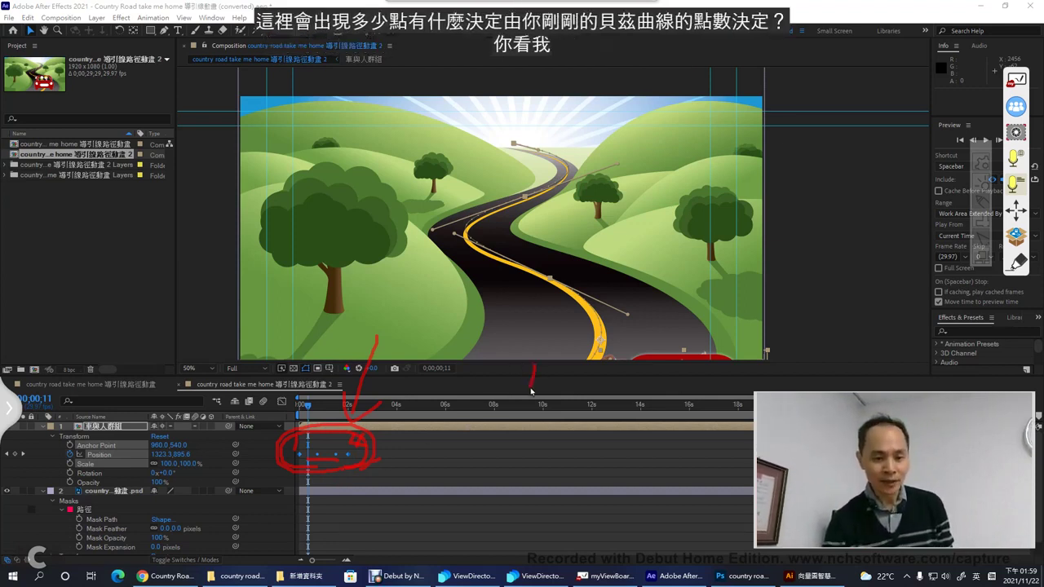
drag(565, 263, 589, 284)
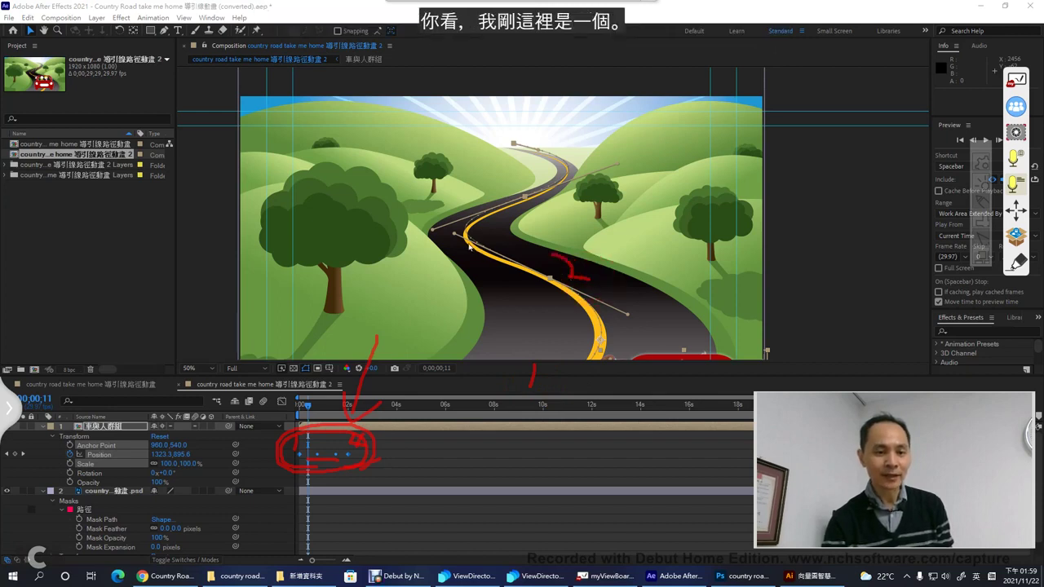
mouse_move(496, 174)
mouse_down()
mouse_move(505, 188)
mouse_move(484, 195)
mouse_up()
drag(492, 117, 470, 135)
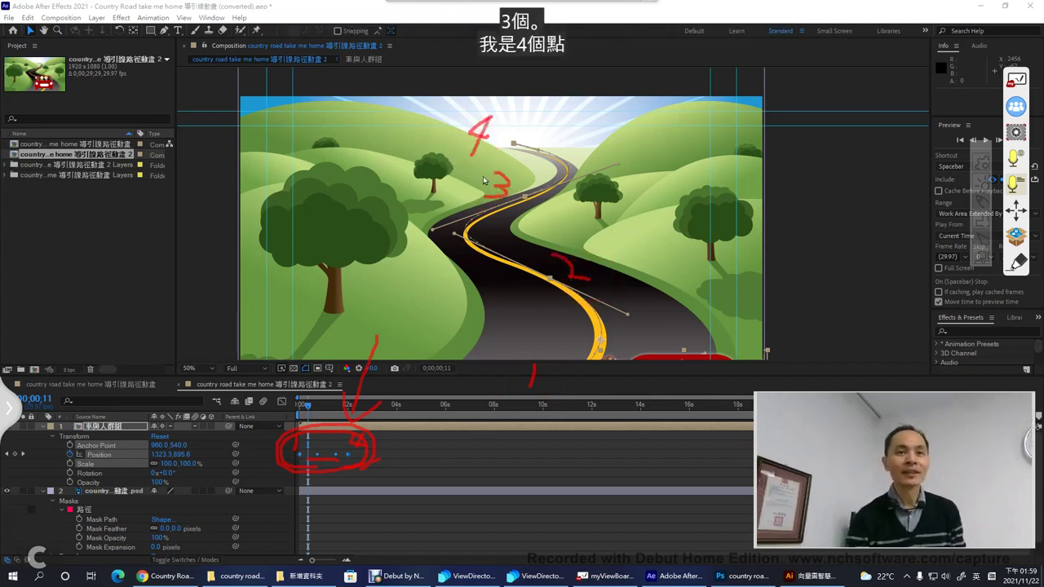
drag(501, 263, 525, 160)
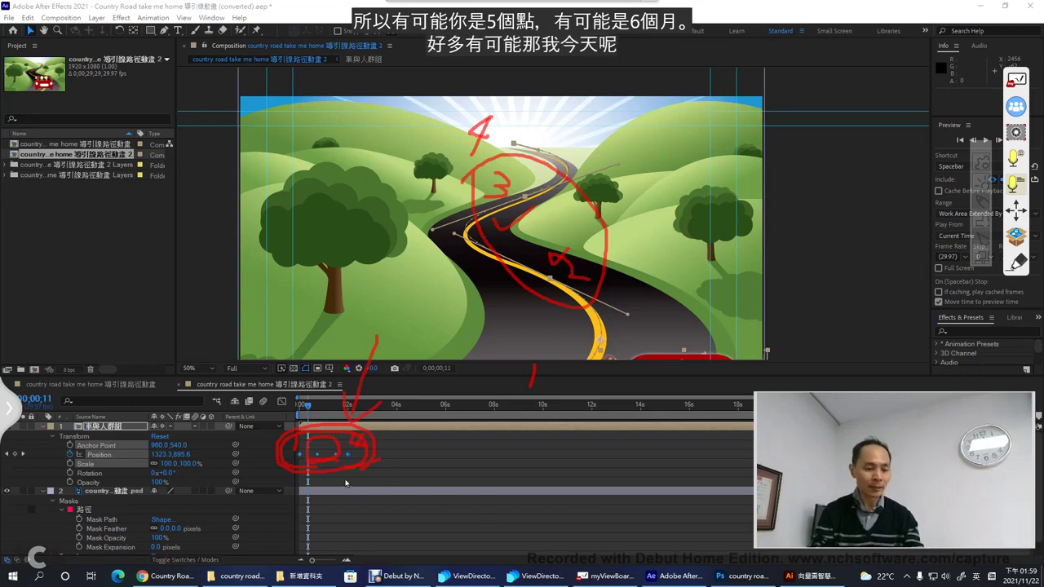
key(Escape)
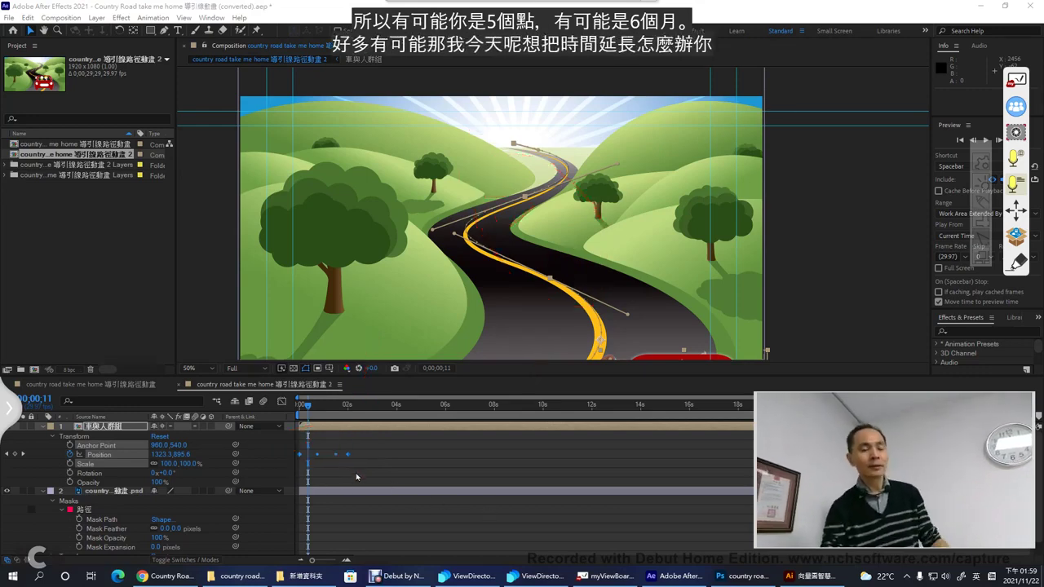
Step: Lengthen the car's motion by moving the last Position keyframe to about 10 seconds and further out to about 12.5 seconds
click(356, 477)
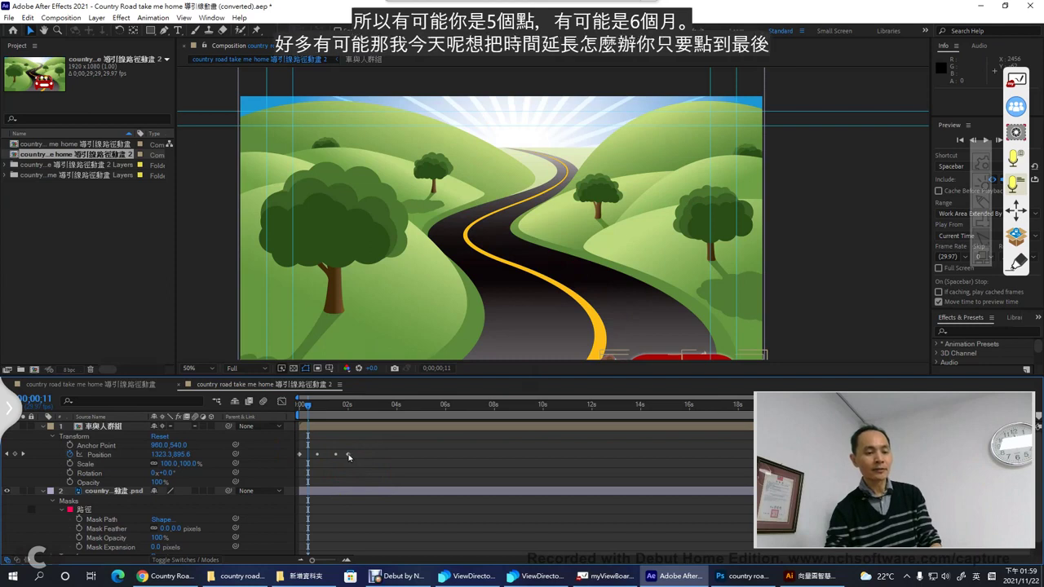
click(348, 455)
drag(349, 457, 544, 455)
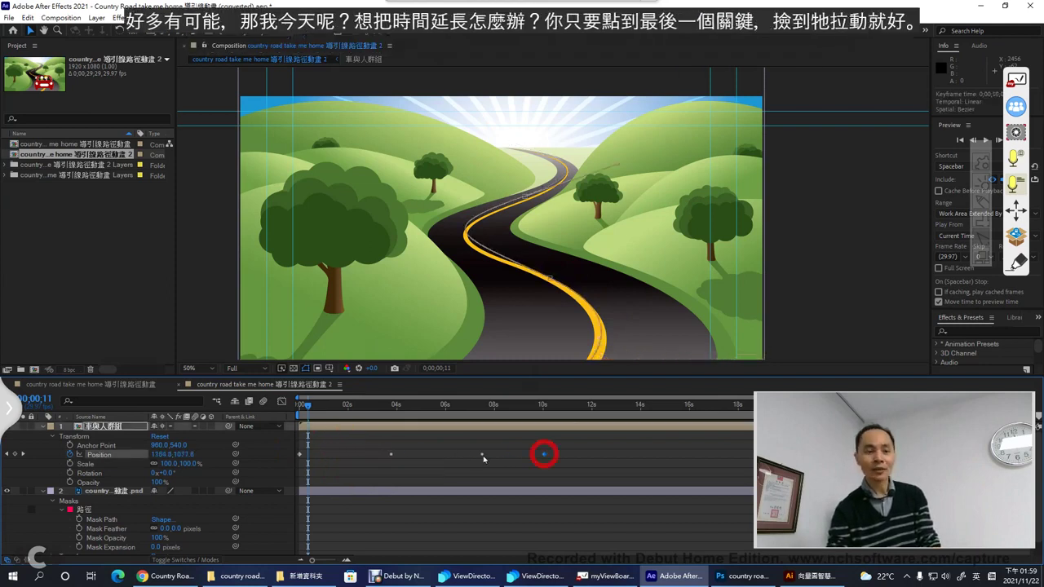
drag(332, 457, 333, 458)
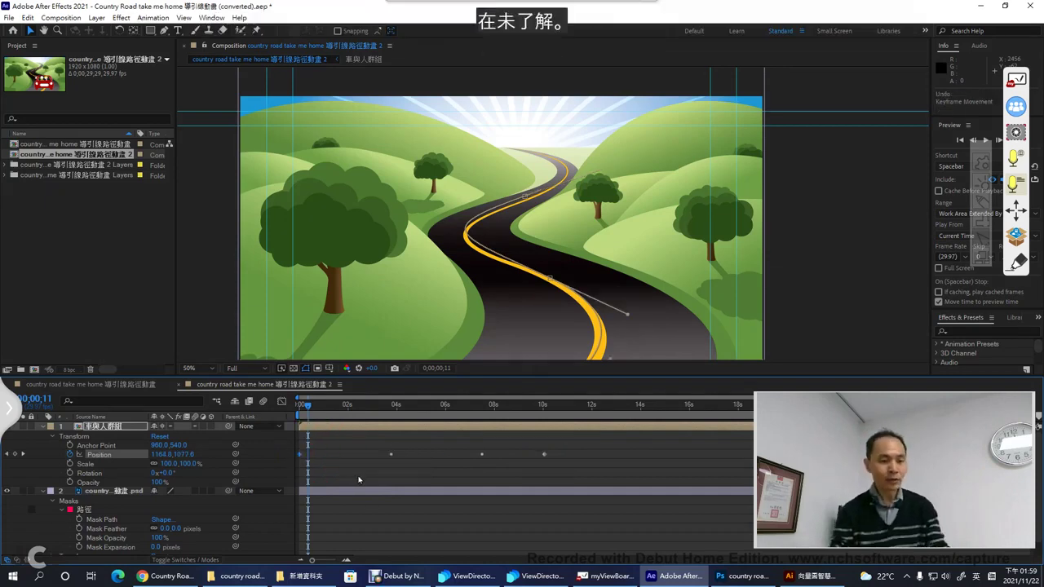
drag(544, 455, 607, 462)
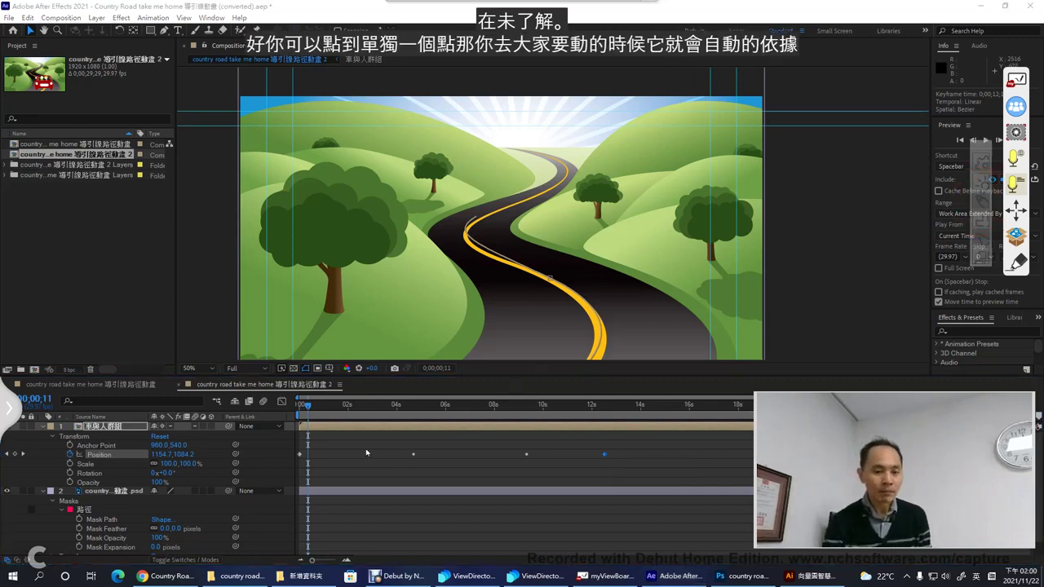
Step: Trace the intervals between the Position keyframes and circle the two middle keyframes with temporary red ink
mouse_move(304, 461)
mouse_down()
mouse_move(391, 468)
mouse_move(421, 458)
mouse_move(453, 472)
mouse_move(506, 472)
mouse_move(527, 456)
mouse_move(565, 475)
mouse_move(603, 447)
mouse_up()
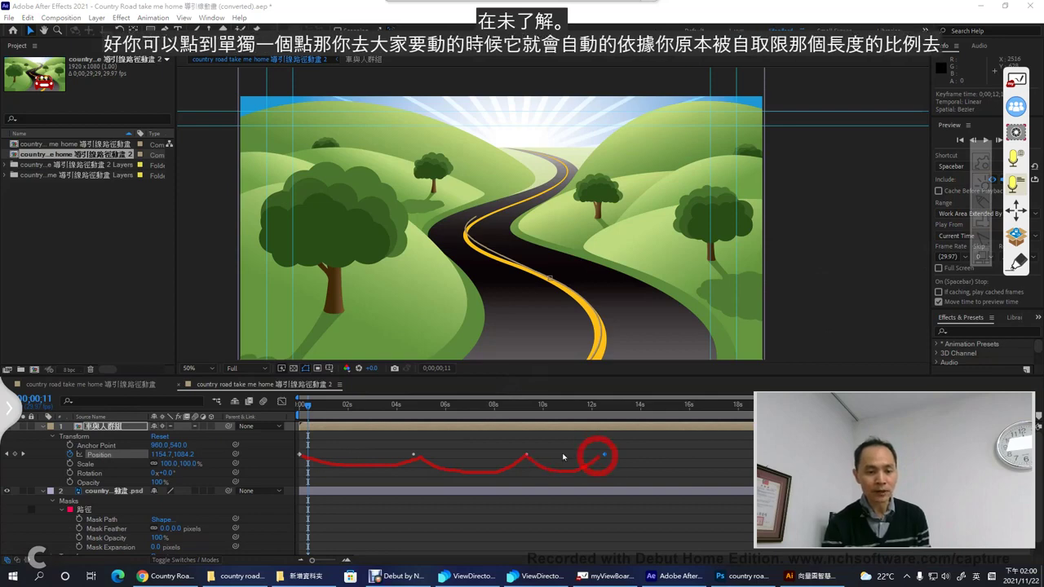
mouse_move(509, 481)
mouse_down()
mouse_move(424, 423)
mouse_move(535, 424)
mouse_move(554, 447)
mouse_up()
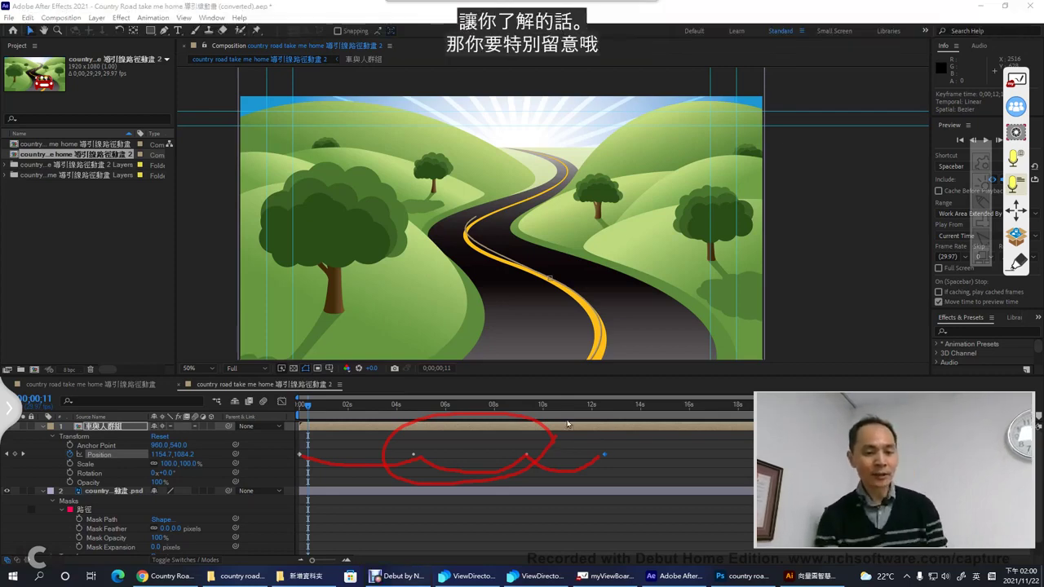
drag(311, 409, 299, 438)
mouse_move(625, 412)
mouse_down()
mouse_move(596, 431)
mouse_move(636, 441)
mouse_move(602, 454)
mouse_move(378, 477)
mouse_up()
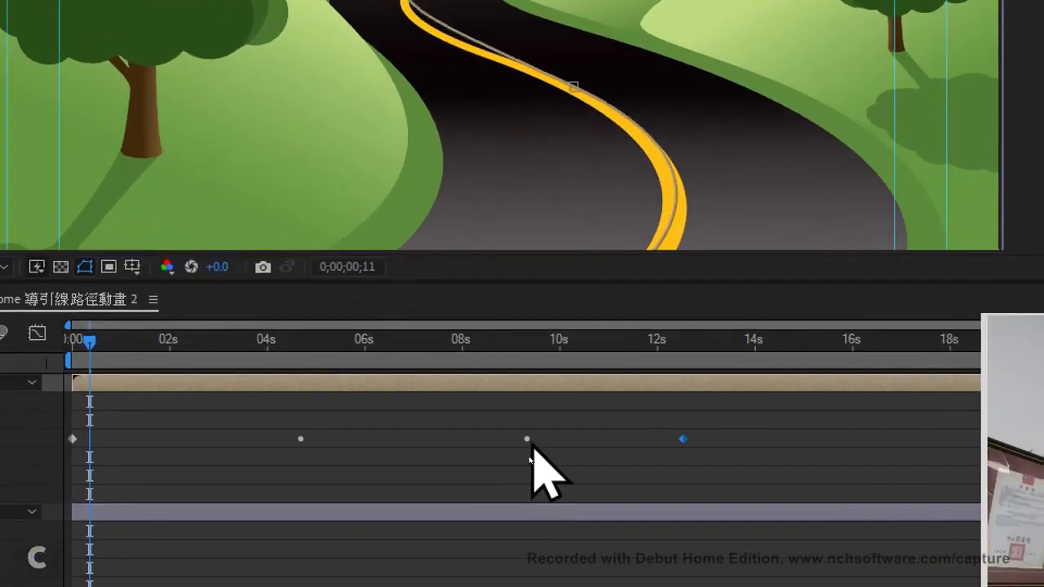
Step: Try moving the third Position keyframe earlier, to about 8.3 seconds
click(526, 455)
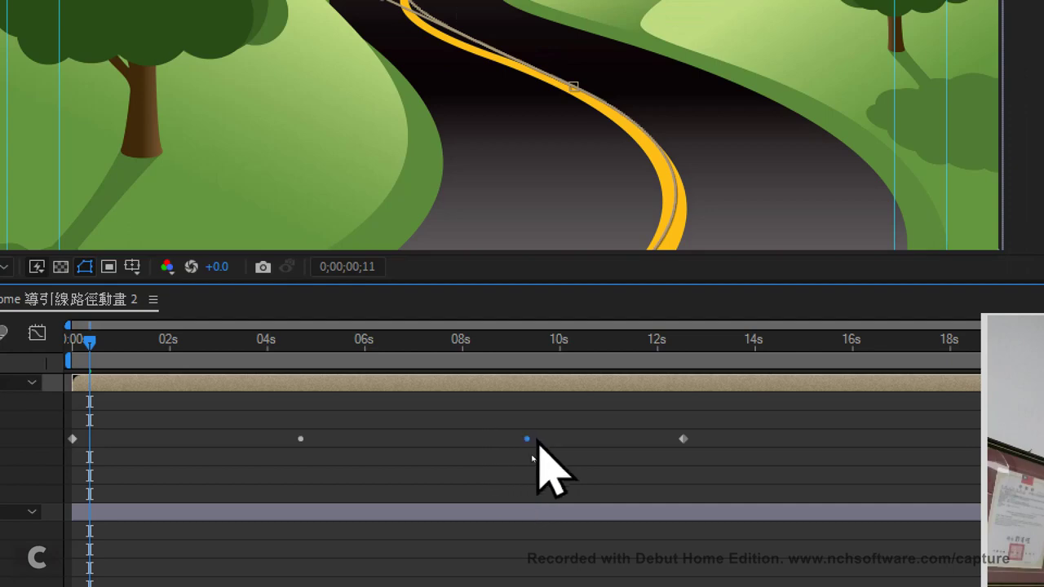
drag(527, 440, 475, 439)
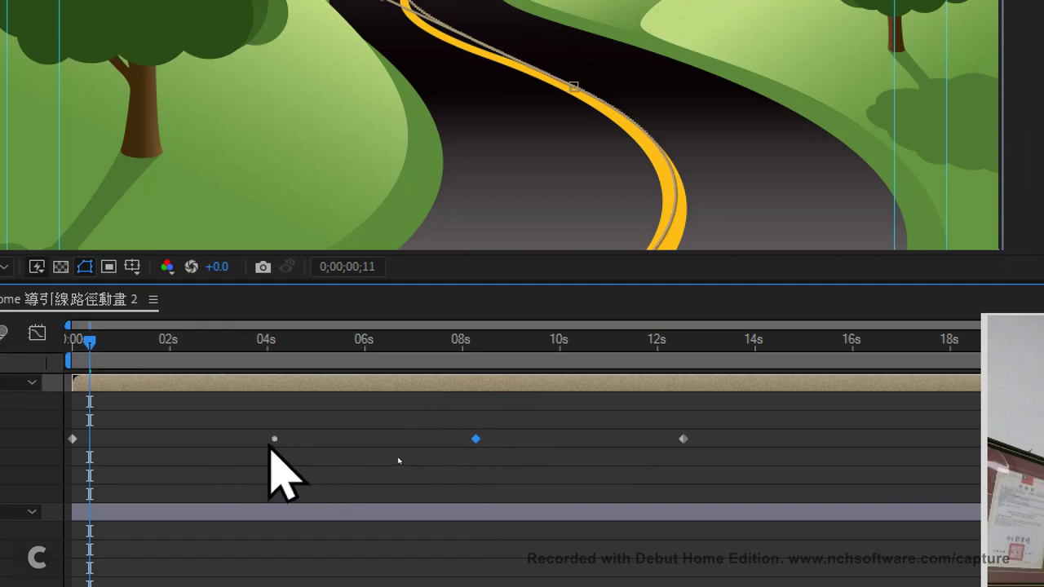
mouse_move(275, 444)
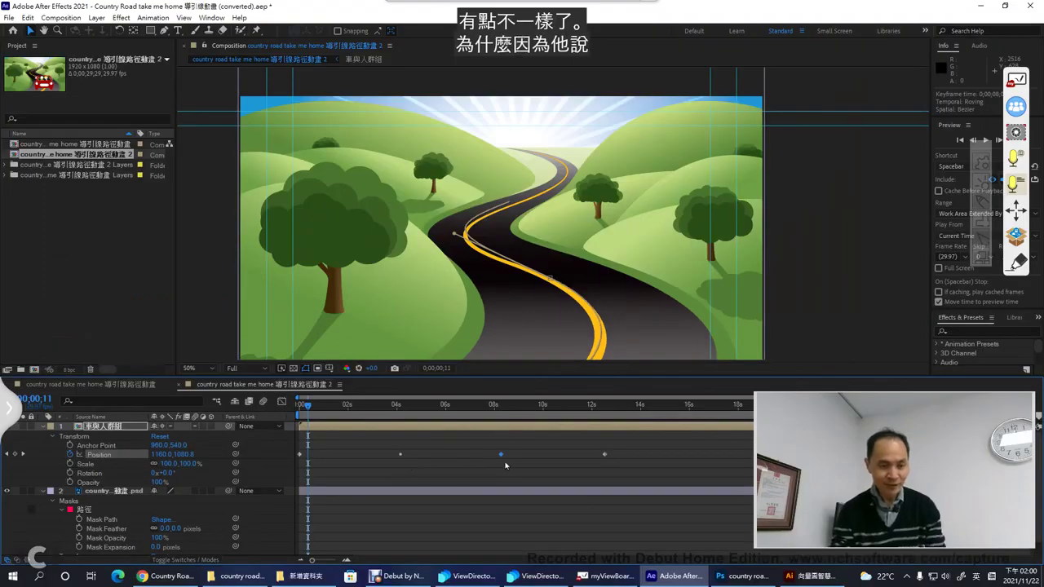
Step: Circle the third Position keyframe in temporary red ink, add a tick and a cross beside it, and clear the ink
mouse_move(483, 461)
mouse_down()
mouse_move(509, 439)
mouse_move(508, 464)
mouse_up()
mouse_move(509, 409)
mouse_down()
mouse_move(514, 419)
mouse_move(568, 378)
mouse_up()
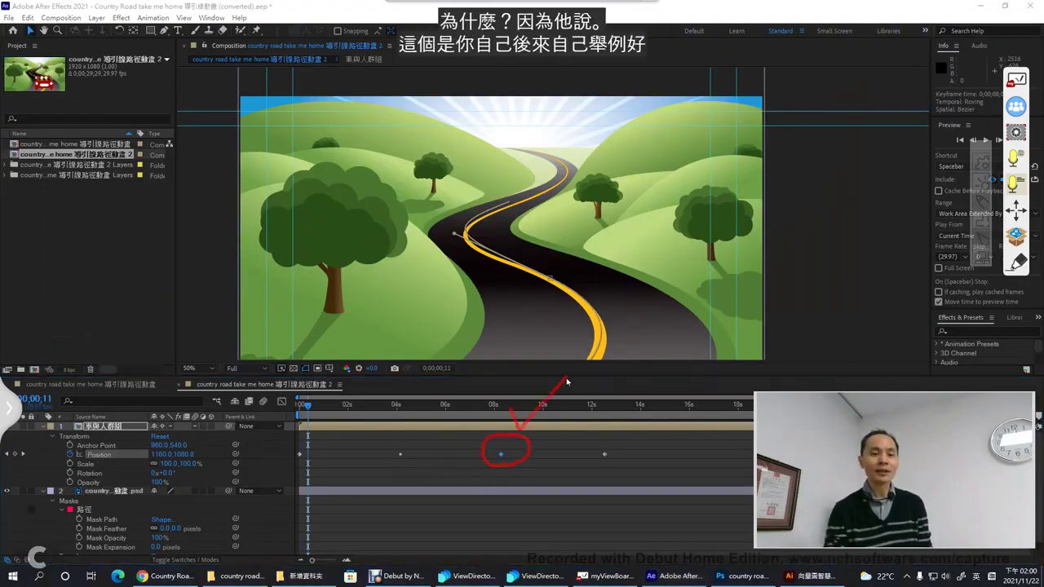
mouse_move(560, 423)
mouse_down()
mouse_move(533, 469)
mouse_move(532, 430)
mouse_move(565, 477)
mouse_up()
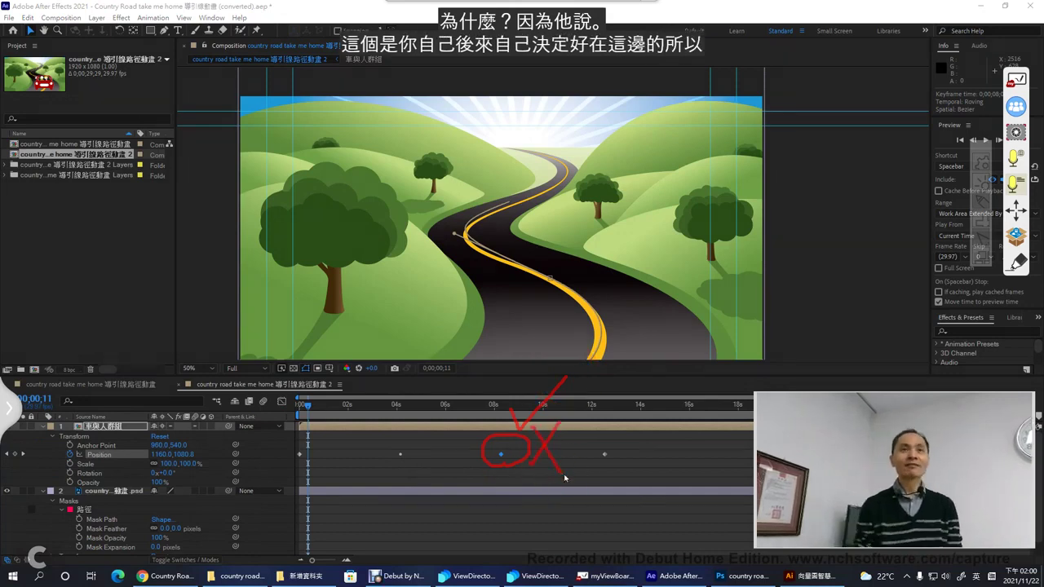
key(Escape)
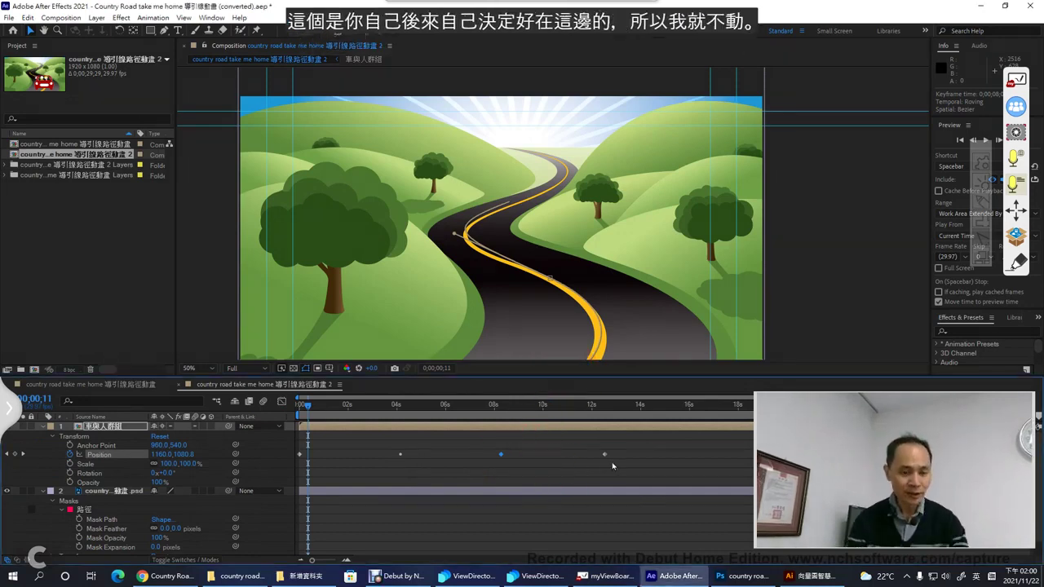
Step: Try moving the last Position keyframe to about 14 seconds and the third to about 7.3 seconds, undoing the keyframe moves
drag(685, 460, 602, 466)
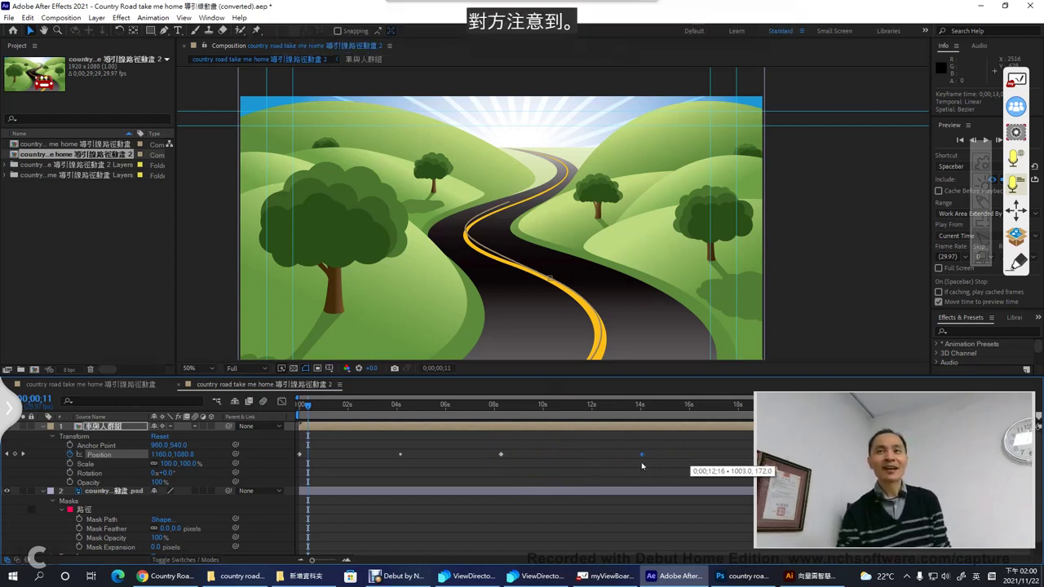
key(ctrl+z)
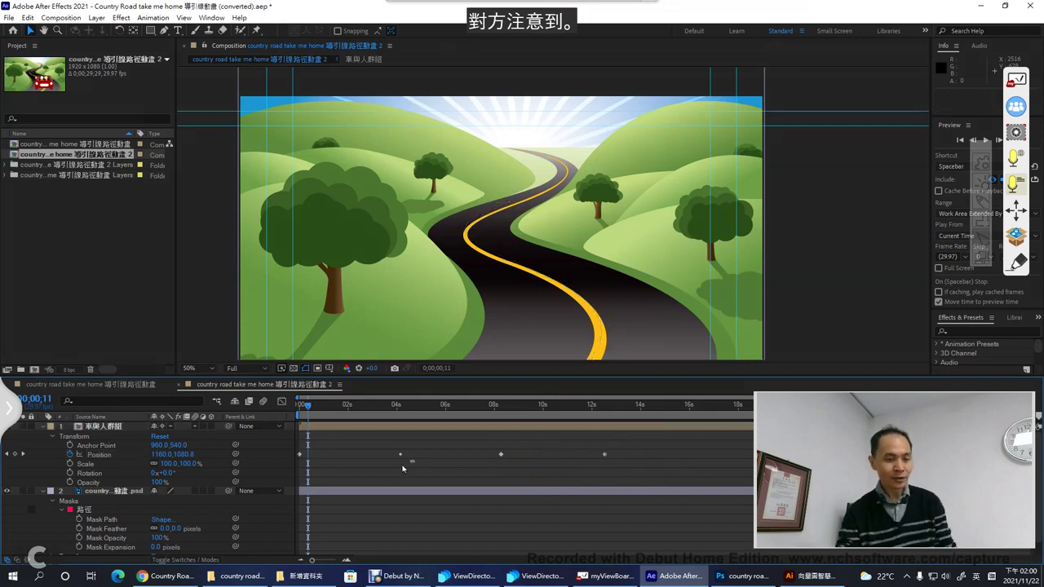
drag(415, 461, 384, 443)
click(439, 478)
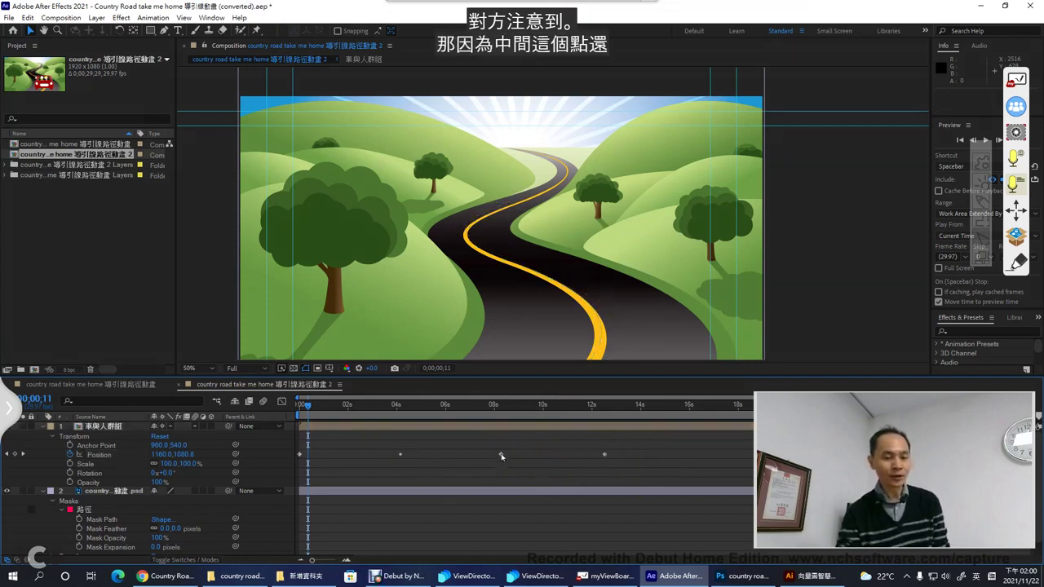
mouse_move(501, 455)
mouse_down()
mouse_move(555, 454)
mouse_move(481, 456)
mouse_up()
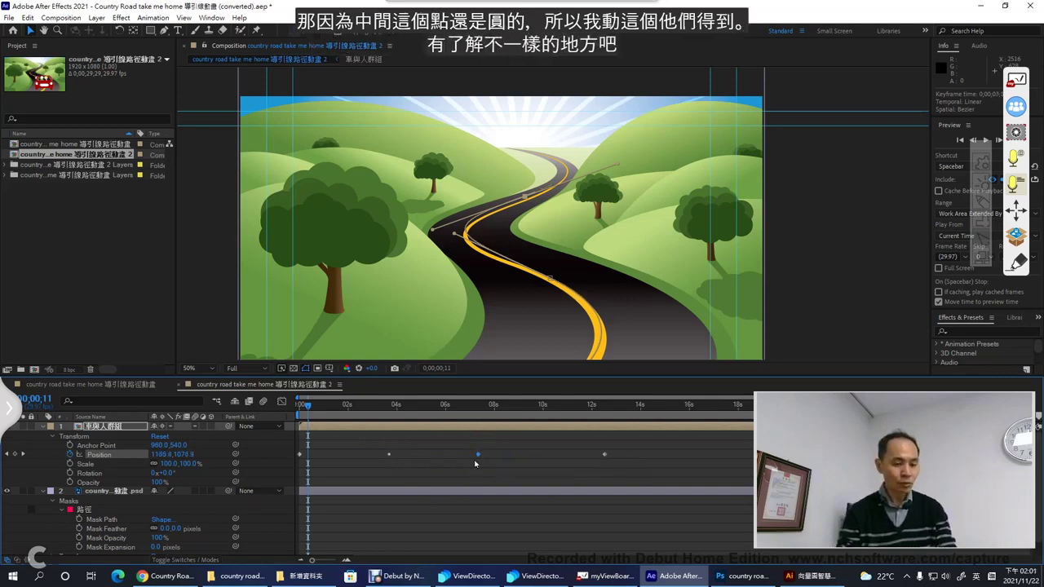
key(ctrl+z)
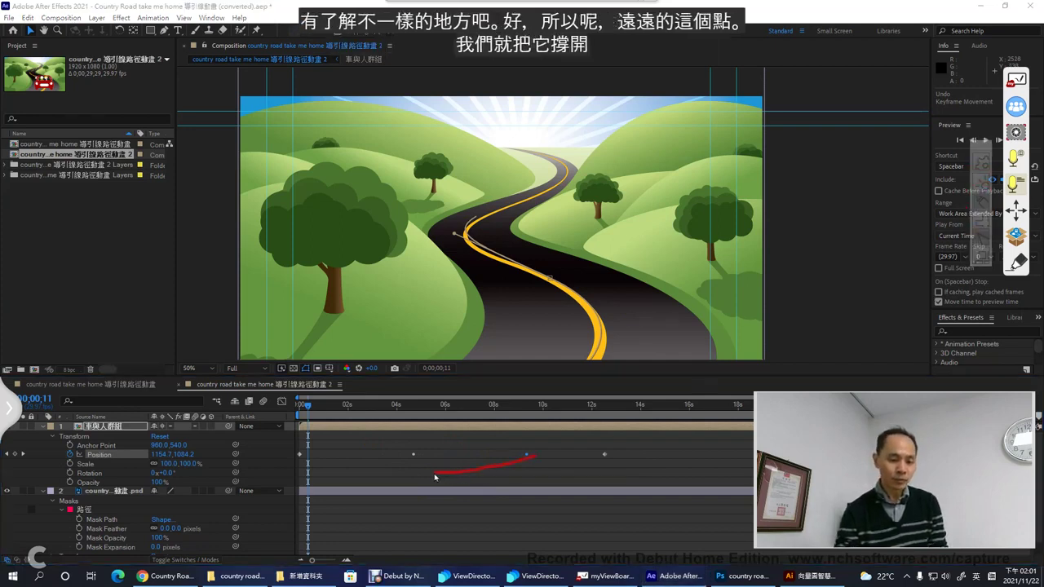
Step: Circle the two middle Position keyframes and each end keyframe in temporary red ink, tick the middle pair, and clear the ink
drag(435, 477, 397, 458)
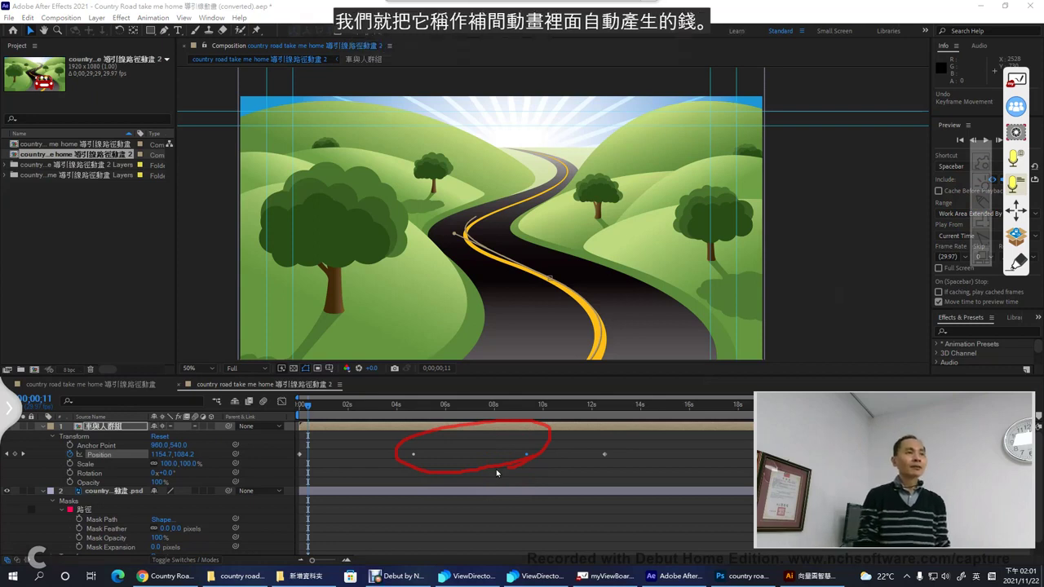
mouse_move(620, 471)
mouse_down()
mouse_move(582, 465)
mouse_move(607, 434)
mouse_move(607, 469)
mouse_up()
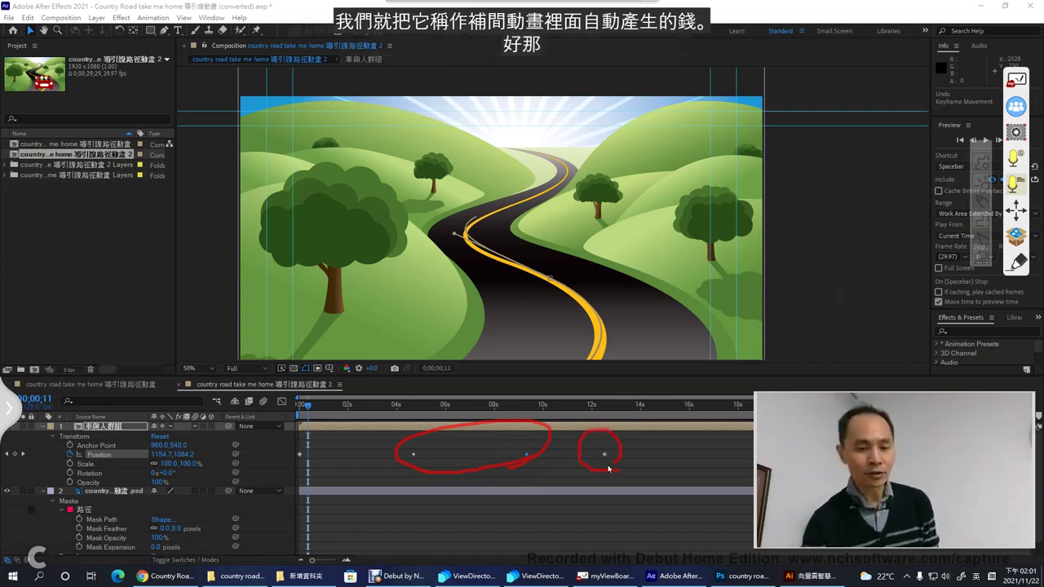
drag(311, 471, 307, 467)
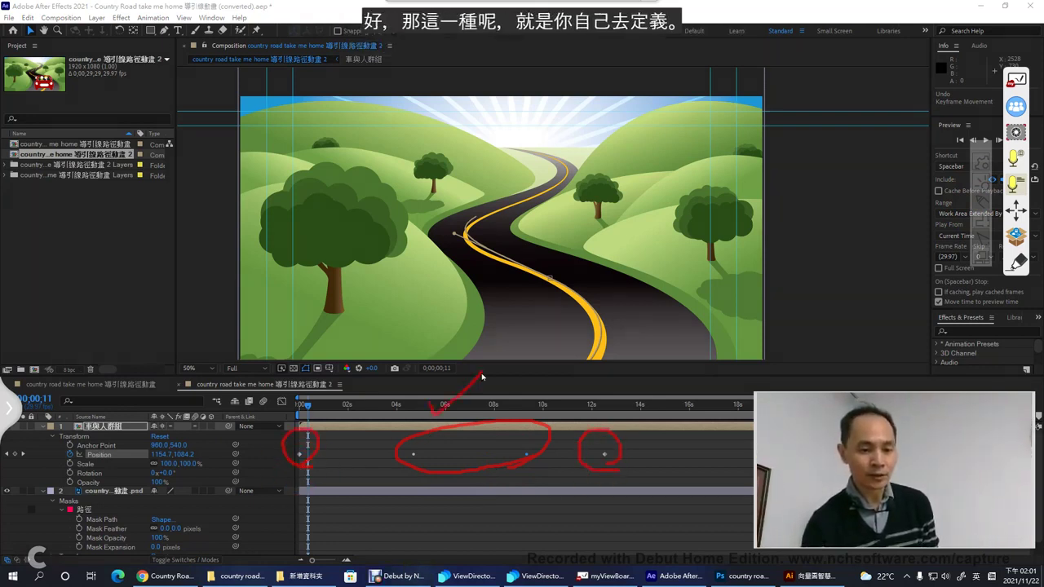
drag(430, 403, 481, 372)
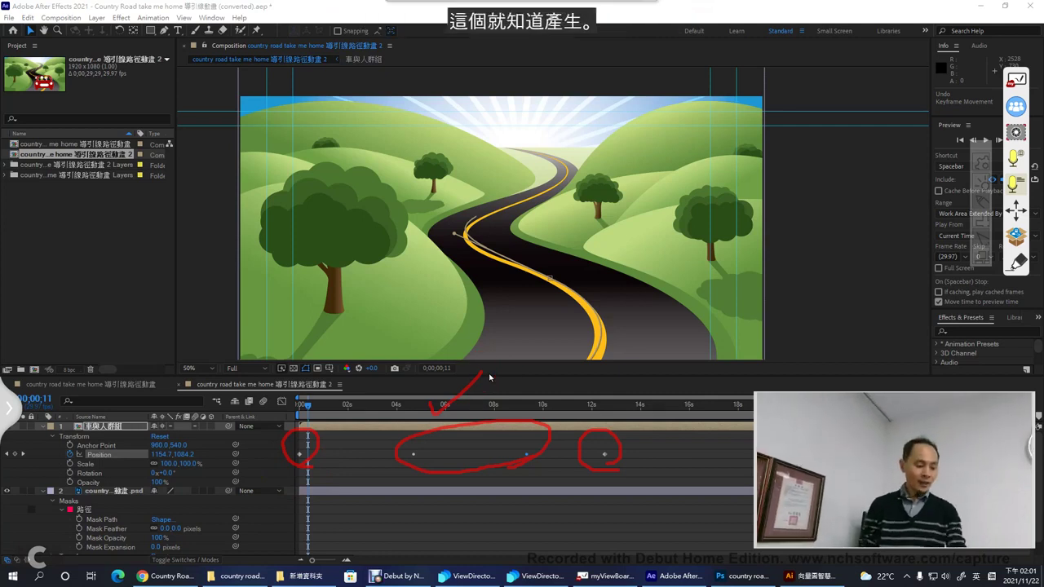
key(Escape)
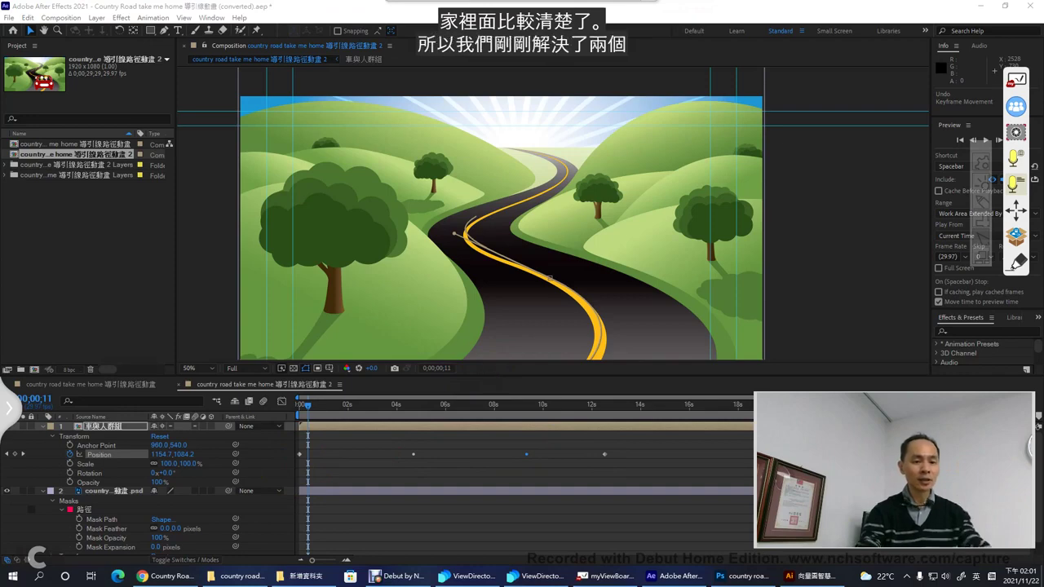
Step: Circle the first and last Position keyframes in temporary red ink, underline the span between them, and clear the ink
click(985, 204)
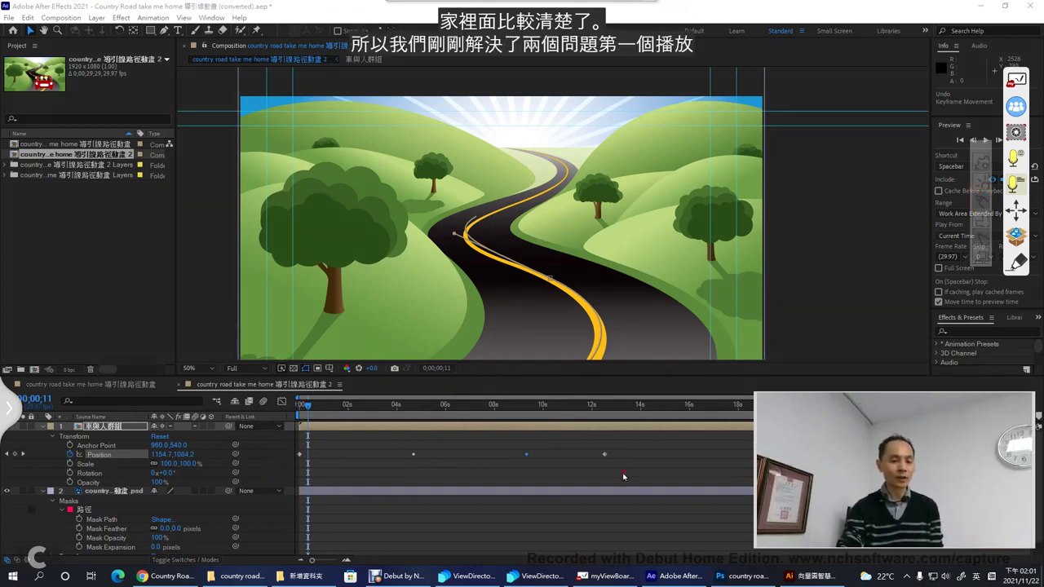
mouse_move(619, 422)
mouse_down()
mouse_move(573, 470)
mouse_move(624, 441)
mouse_up()
drag(273, 454, 287, 435)
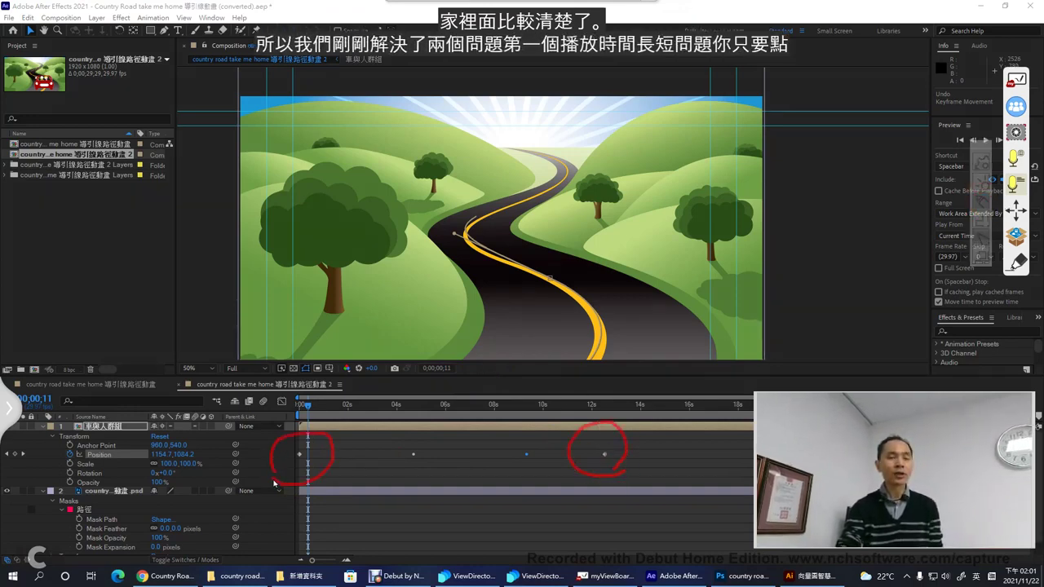
drag(339, 475, 569, 470)
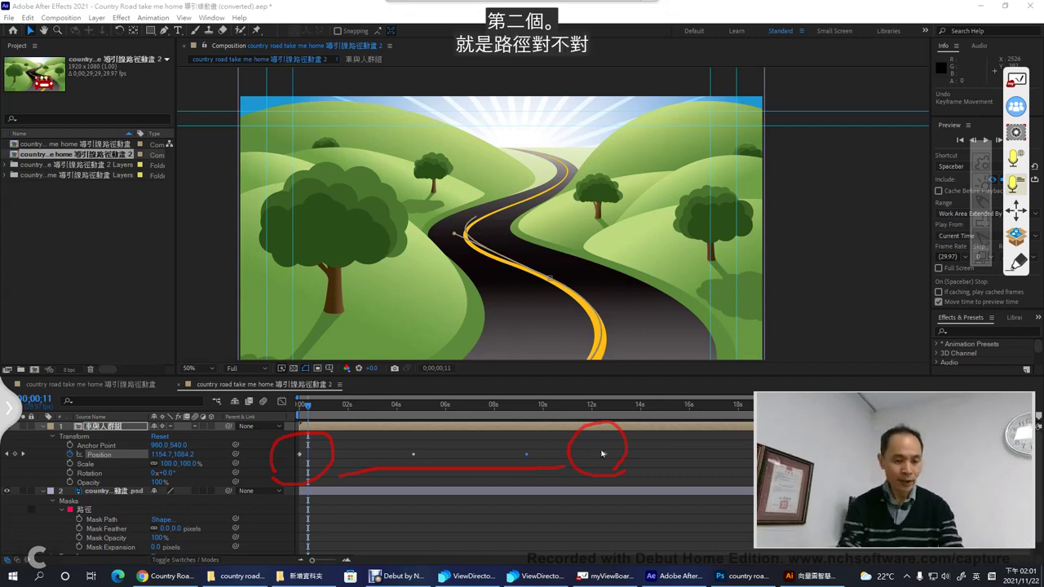
key(Escape)
Step: Select all Position keyframes of the 車與人群組 layer
mouse_move(643, 434)
mouse_down()
mouse_move(555, 495)
mouse_move(281, 467)
mouse_move(356, 475)
mouse_up()
click(357, 468)
click(98, 454)
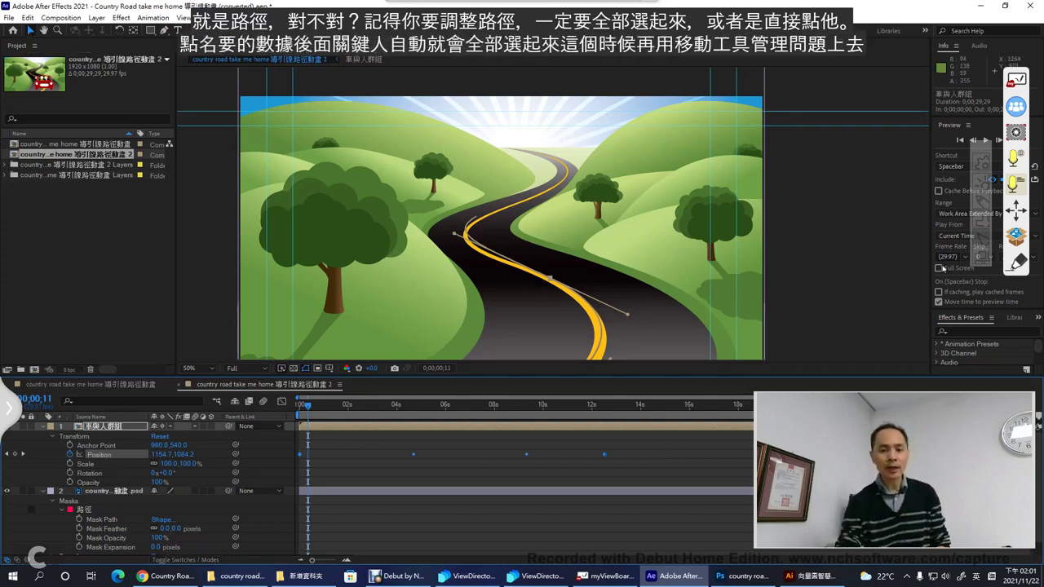
mouse_move(987, 259)
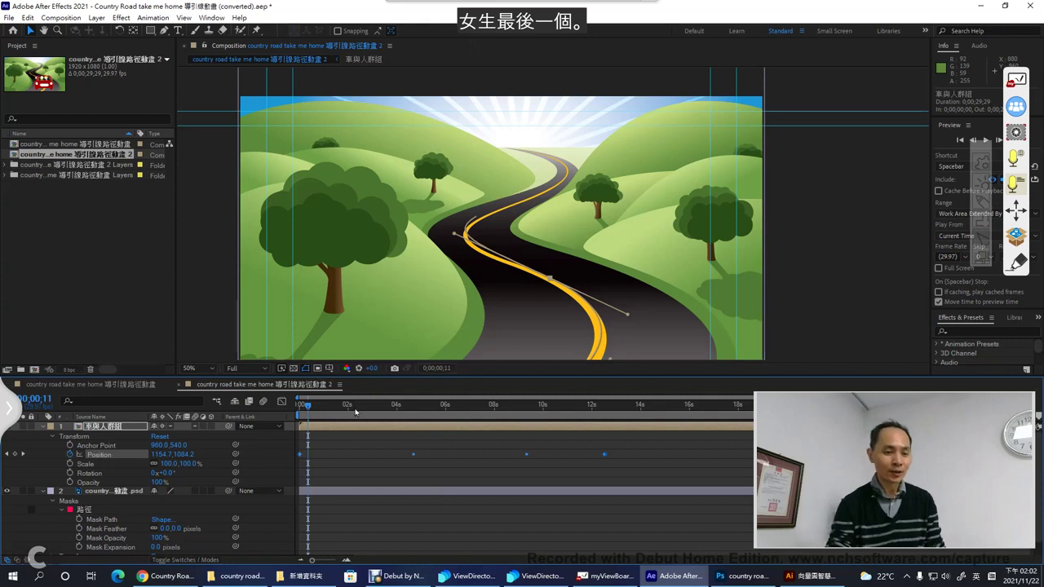
Step: Scrub the car's motion past 12 seconds and back to 0;00;08;14, then mark its path point and remaining route in temporary red ink
drag(313, 406, 626, 418)
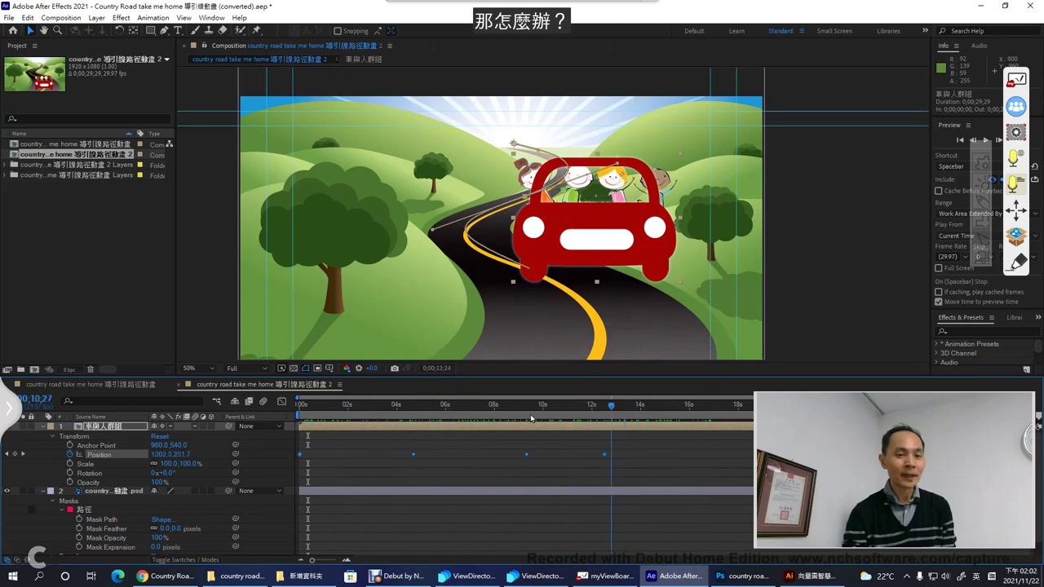
drag(531, 419, 505, 415)
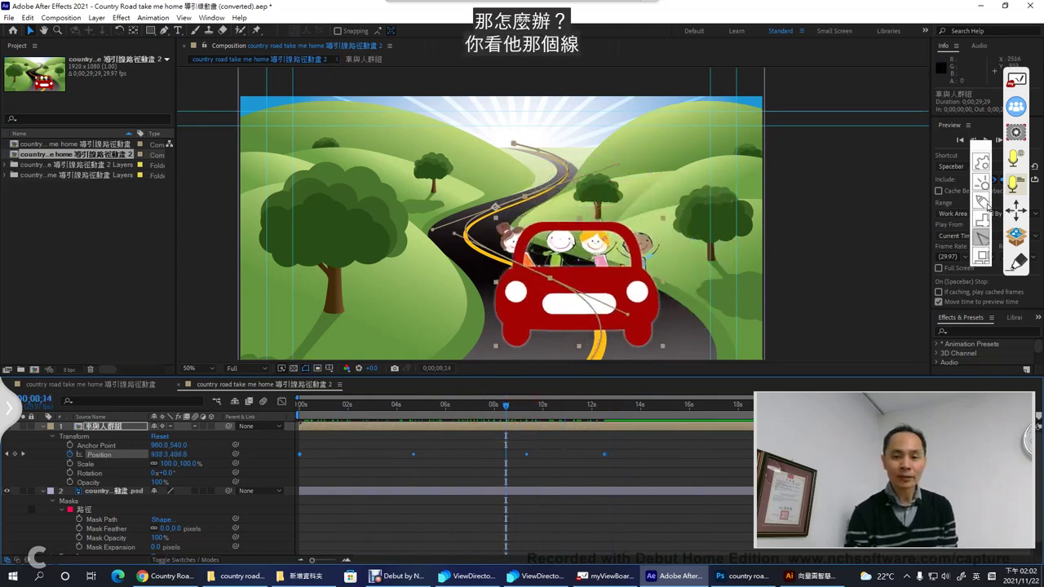
click(986, 204)
mouse_move(487, 218)
mouse_down()
mouse_move(502, 192)
mouse_move(511, 215)
mouse_move(553, 189)
mouse_move(563, 177)
mouse_move(539, 154)
mouse_up()
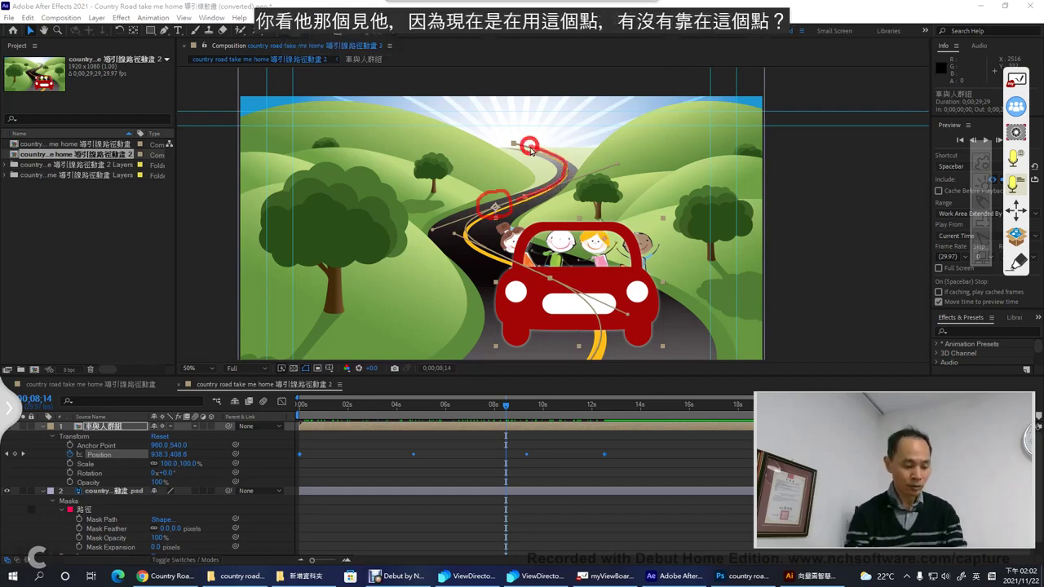
key(ctrl+z)
key(ctrl+z)
key(ctrl+z)
Step: Move the current time to 0;00;12;17 and open the 車與人群組 nested composition
drag(507, 407, 606, 414)
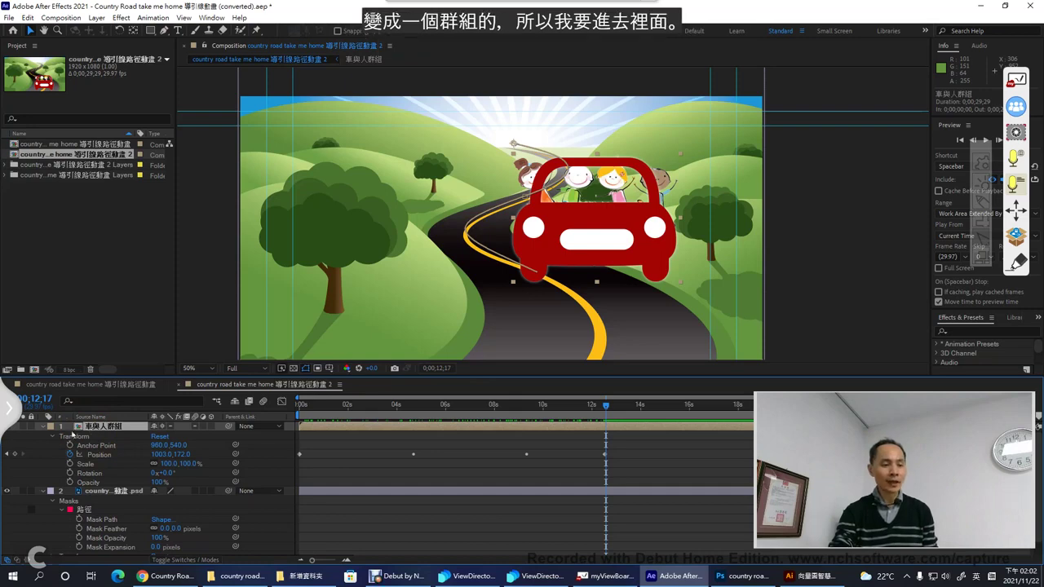
double_click(94, 426)
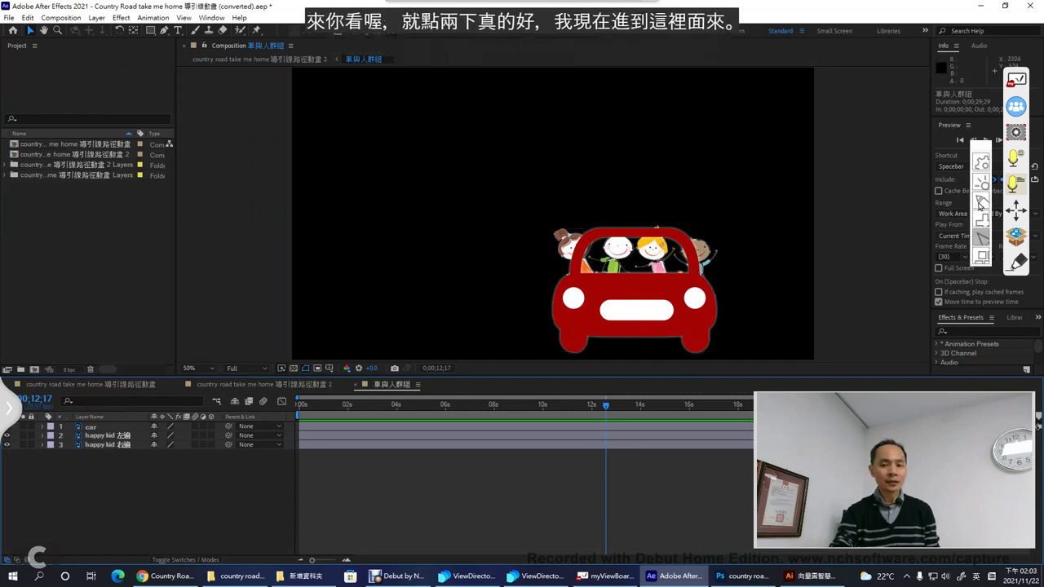
Step: Circle the 車與人群組 composition name and its three layers in temporary red ink, and outline the composition frame
click(626, 205)
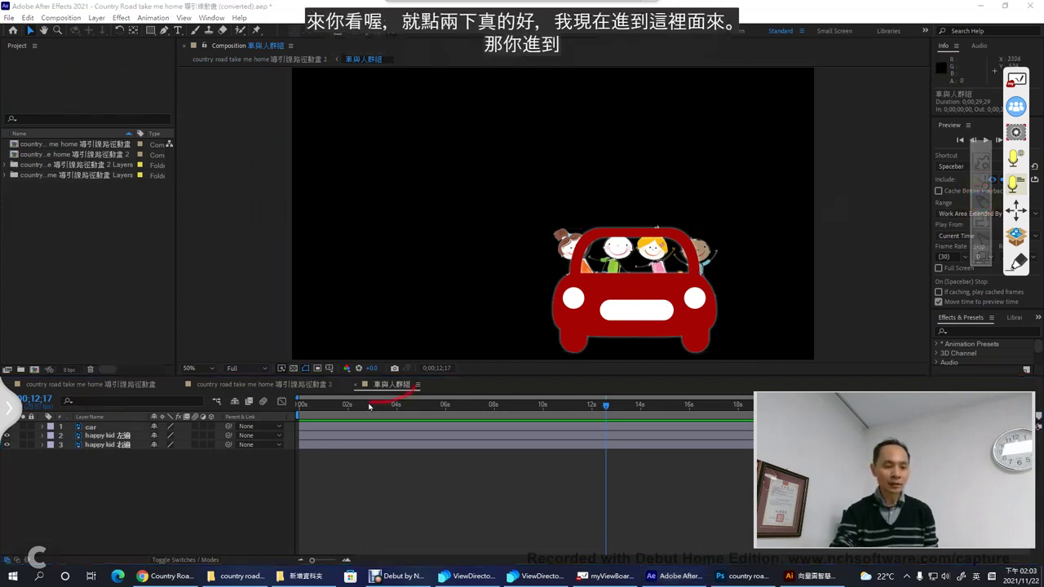
mouse_move(370, 406)
mouse_down()
mouse_move(451, 365)
mouse_move(396, 400)
mouse_up()
mouse_move(157, 463)
mouse_down()
mouse_move(43, 472)
mouse_move(25, 429)
mouse_move(137, 413)
mouse_move(185, 476)
mouse_move(155, 483)
mouse_up()
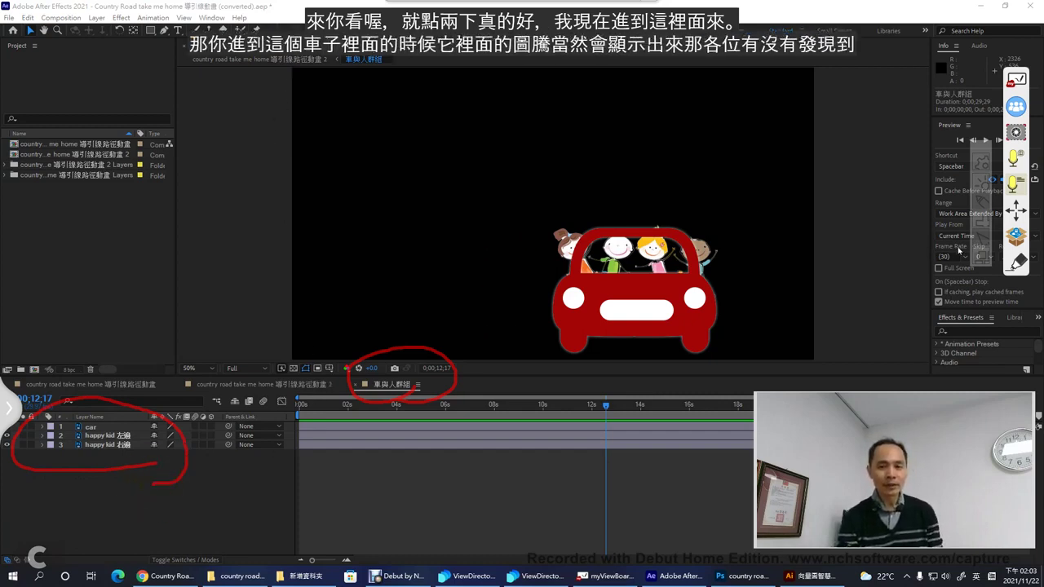
drag(293, 72, 381, 71)
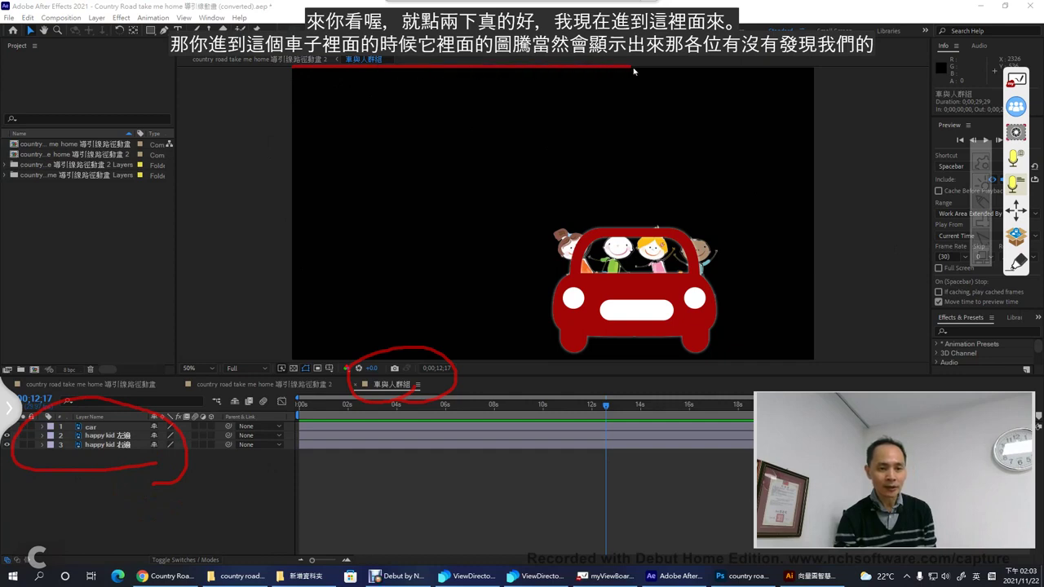
mouse_move(634, 71)
mouse_down()
mouse_move(811, 66)
mouse_move(830, 192)
mouse_move(820, 351)
mouse_move(713, 361)
mouse_move(291, 357)
mouse_up()
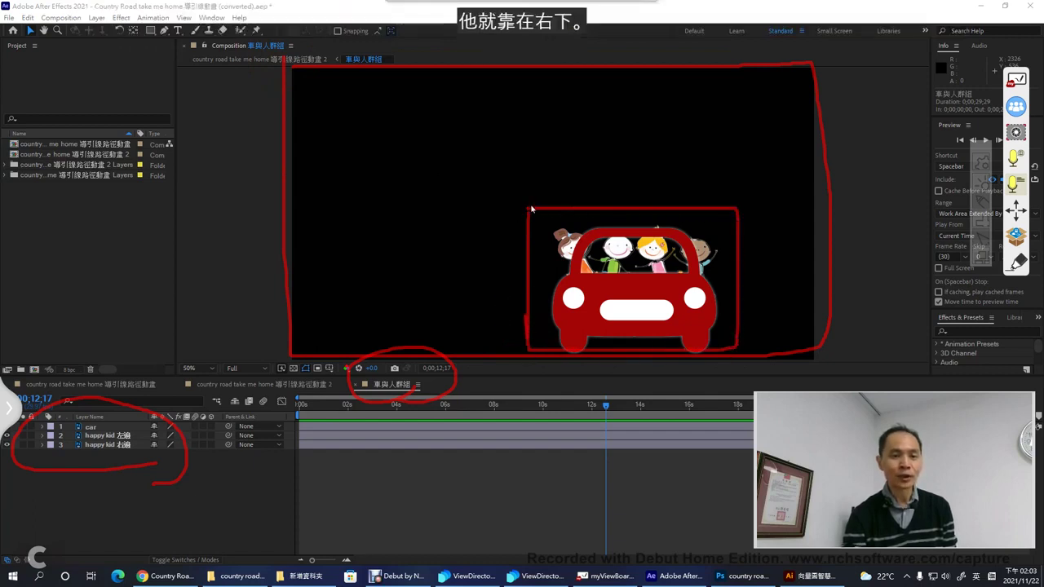
Step: Mark the frame's centre, circle the car, sketch its move to the centre in temporary red ink, and clear the ink
drag(504, 202, 558, 202)
drag(527, 170, 528, 237)
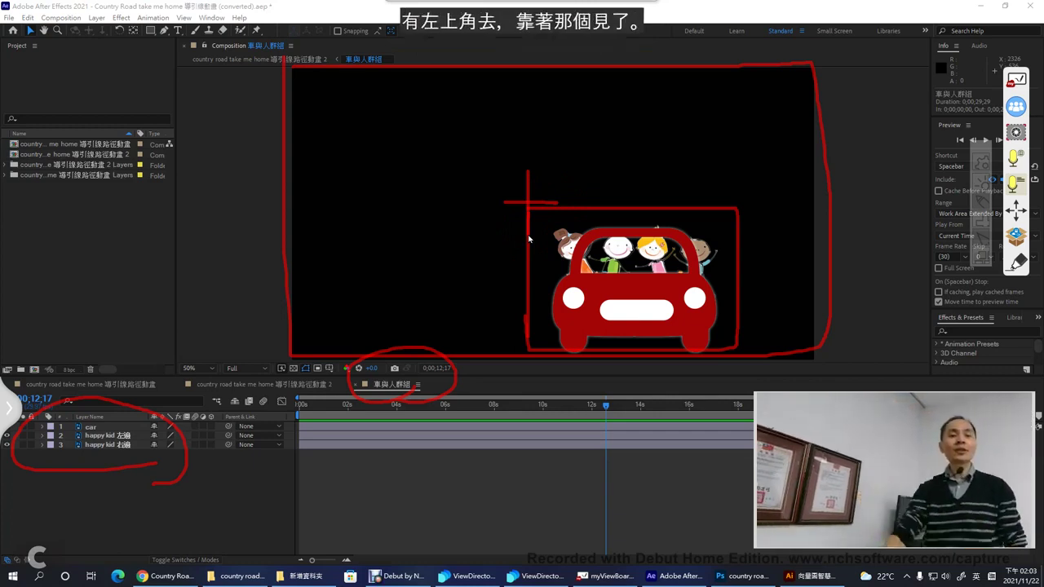
mouse_move(571, 196)
mouse_down()
mouse_move(552, 328)
mouse_move(698, 369)
mouse_move(747, 241)
mouse_move(644, 199)
mouse_move(558, 208)
mouse_up()
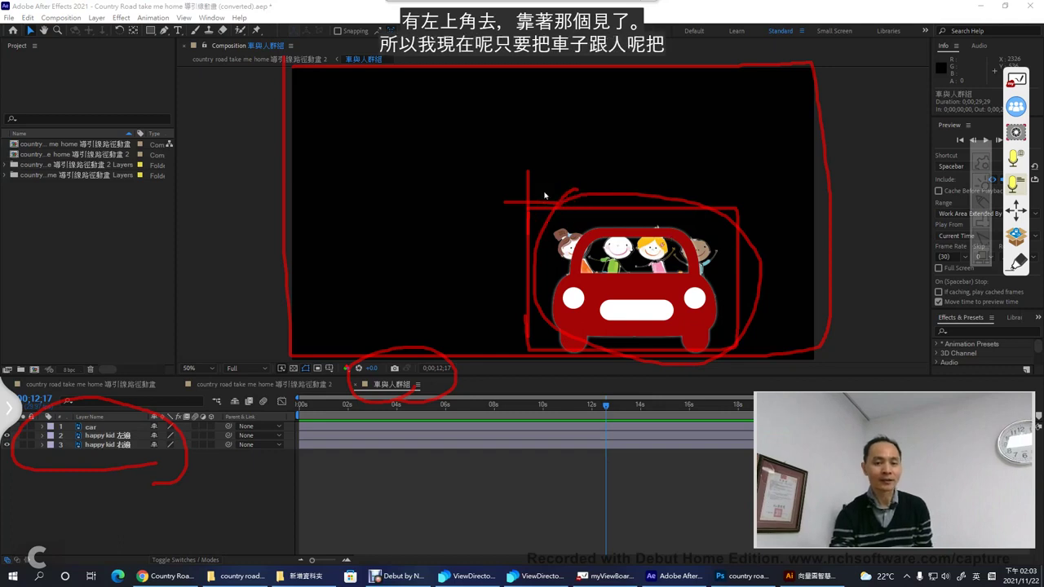
mouse_move(463, 129)
mouse_down()
mouse_move(463, 213)
mouse_move(457, 140)
mouse_move(468, 132)
mouse_move(659, 132)
mouse_move(660, 150)
mouse_move(651, 208)
mouse_move(471, 229)
mouse_up()
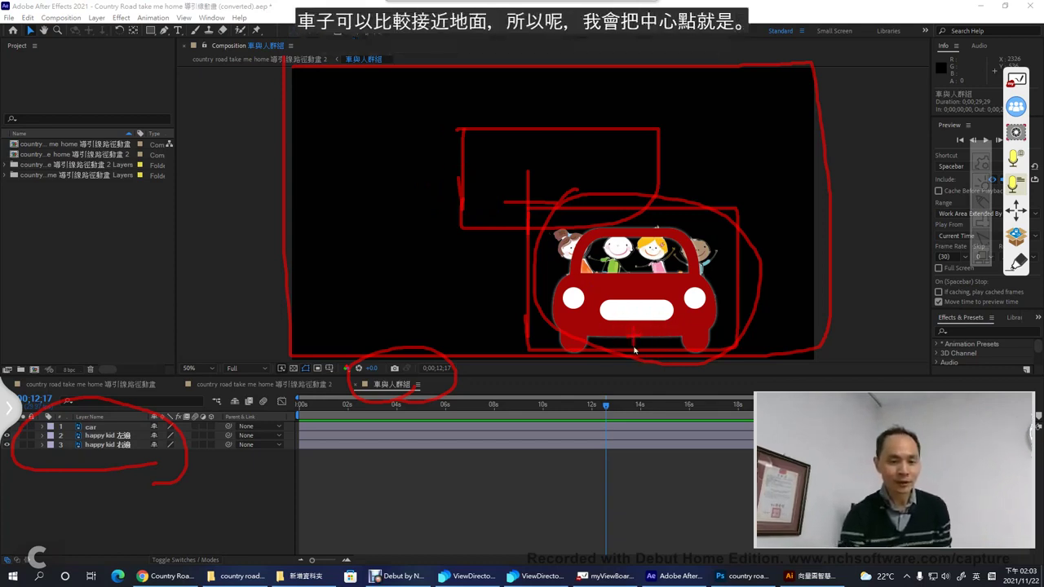
drag(513, 238, 527, 211)
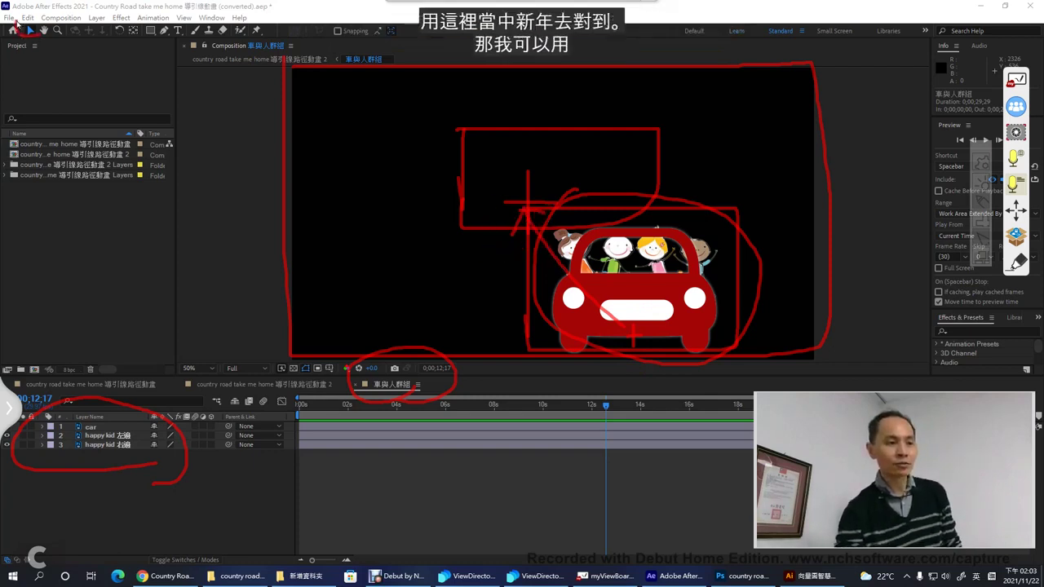
key(Escape)
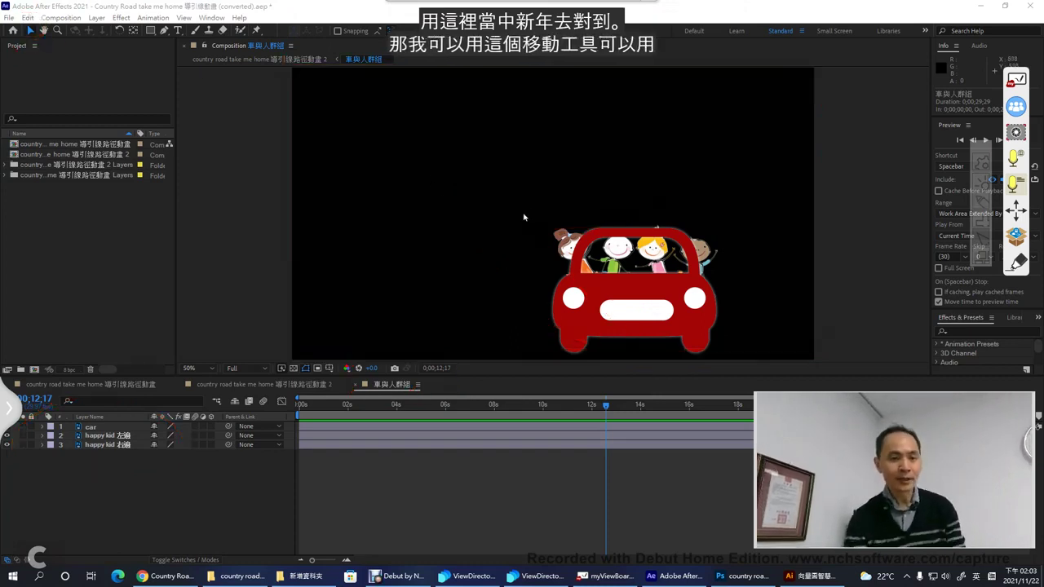
Step: Select the car and both happy kid layers, look up the ruler command in Photoshop, and return to After Effects
drag(489, 182, 761, 373)
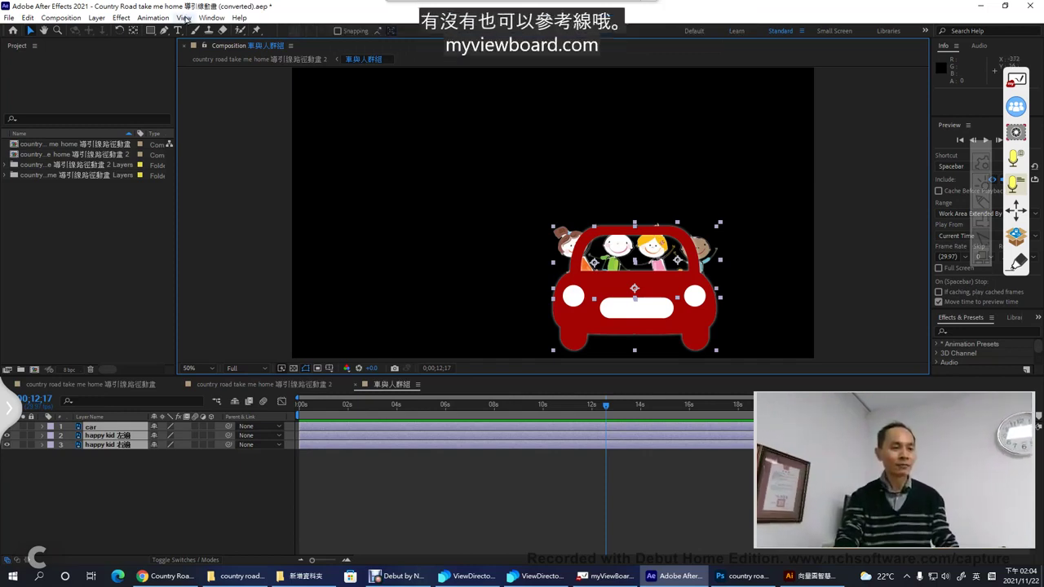
click(184, 17)
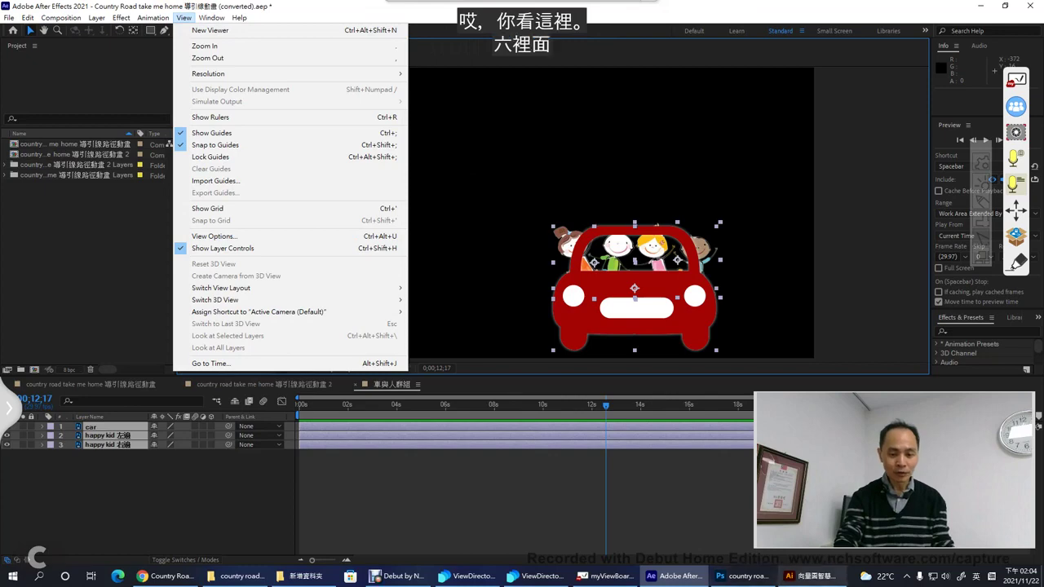
click(741, 582)
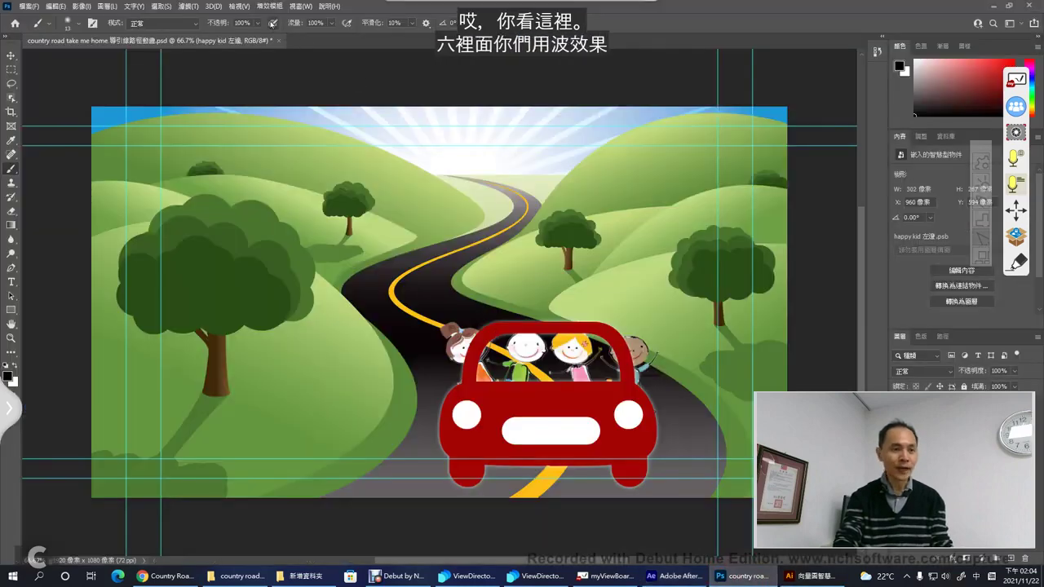
click(239, 6)
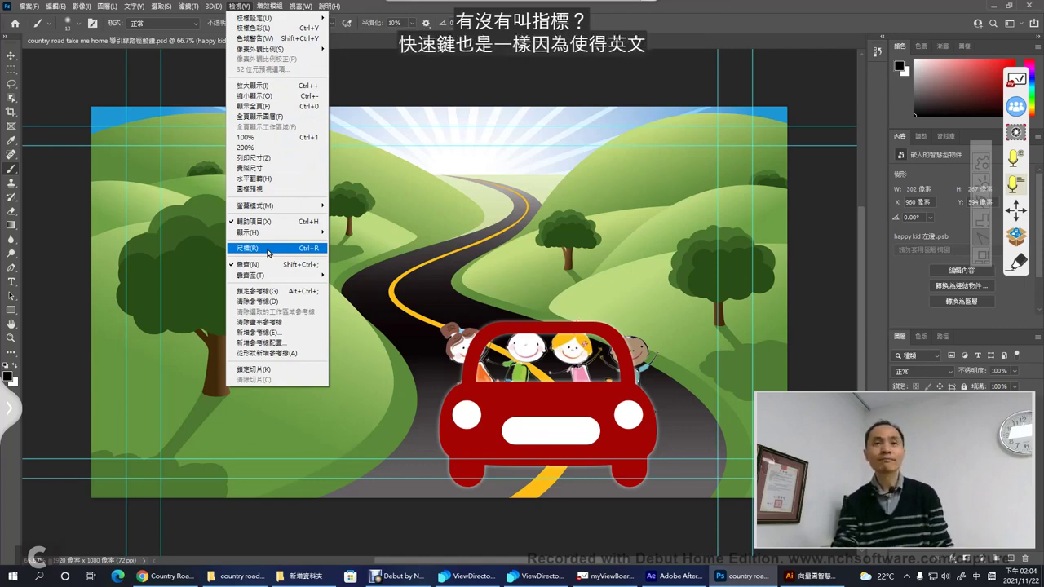
click(674, 576)
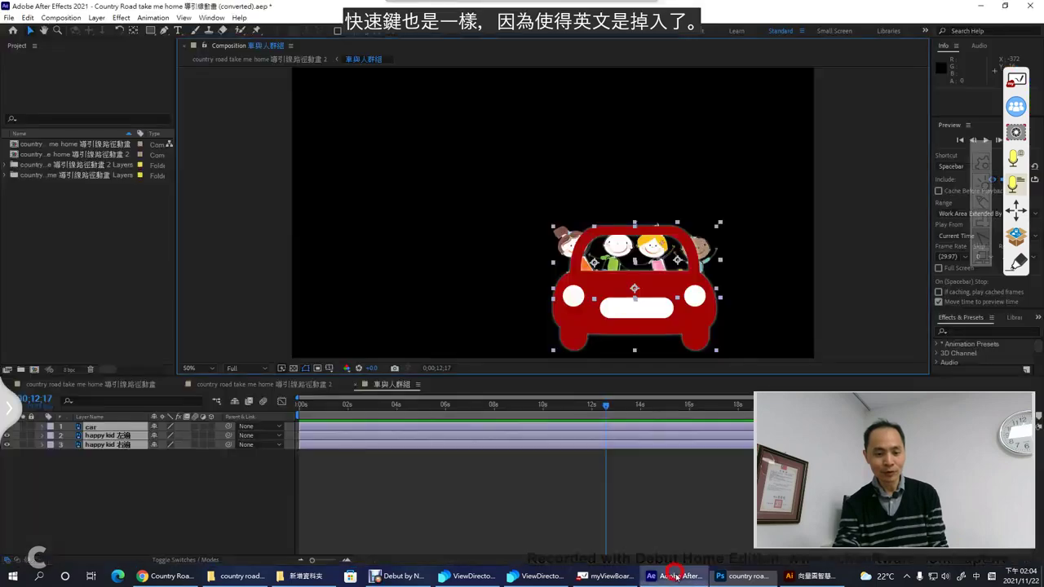
Step: Show the composition rulers and place a horizontal guide at about 590 and a vertical guide near the frame's centre
click(184, 18)
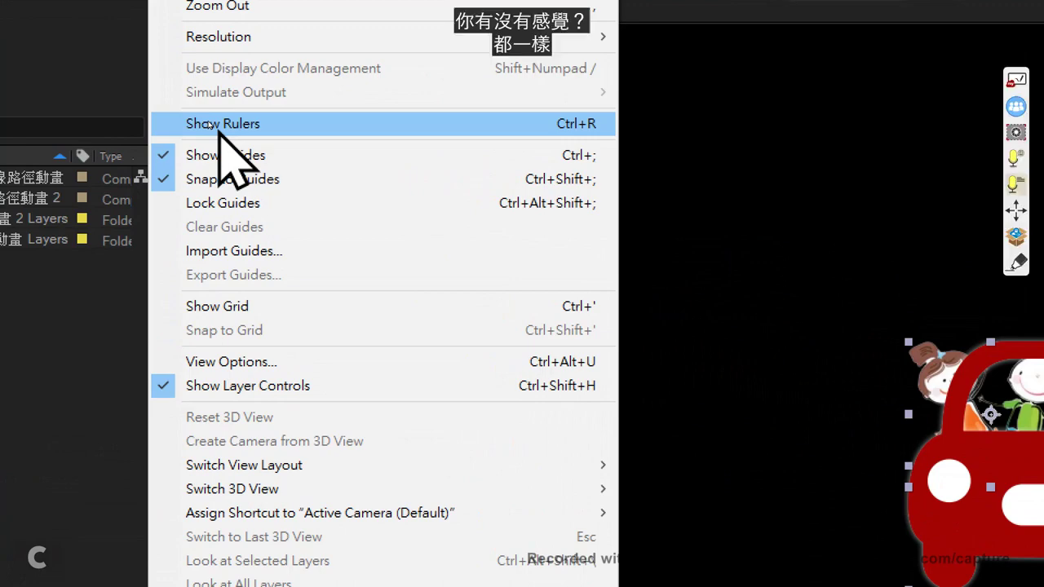
click(209, 124)
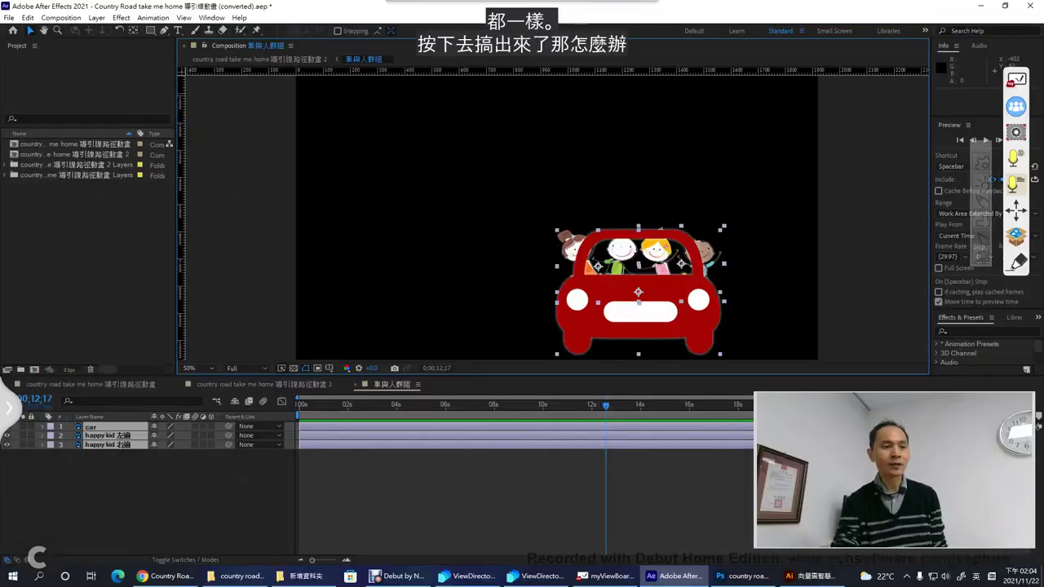
drag(178, 88, 556, 230)
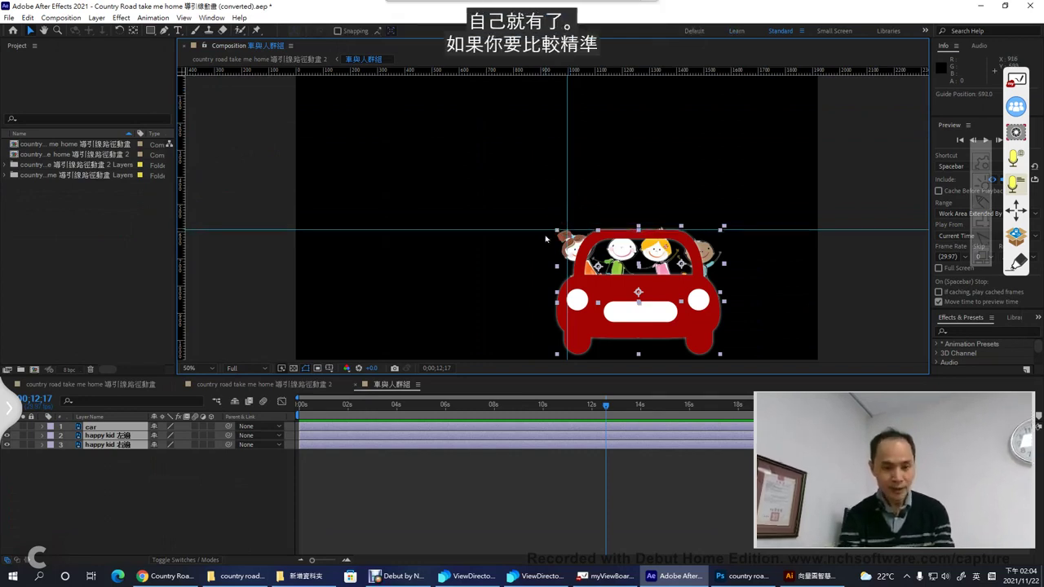
Step: Circle a spot on each of the two guides in temporary red ink and clear the ink
drag(537, 222, 537, 240)
mouse_move(572, 199)
mouse_down()
mouse_move(565, 172)
mouse_move(552, 207)
mouse_up()
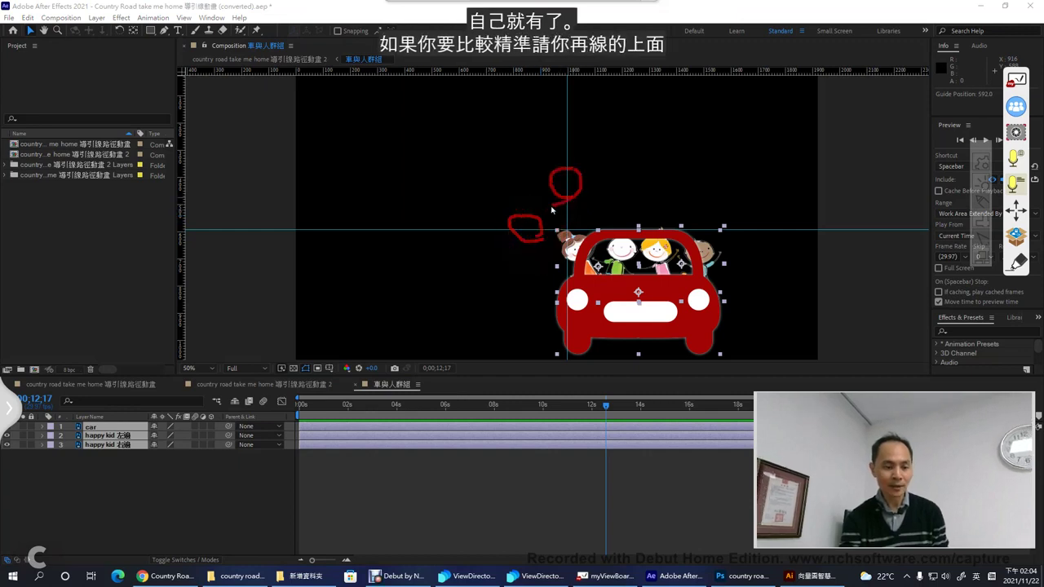
key(Escape)
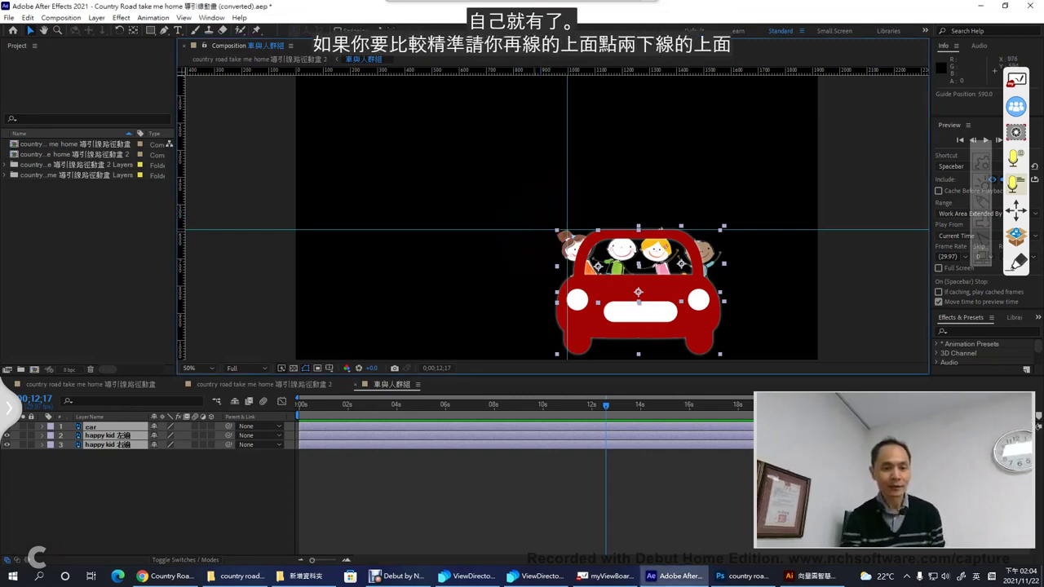
Step: Set the horizontal guide's position to 540
double_click(533, 229)
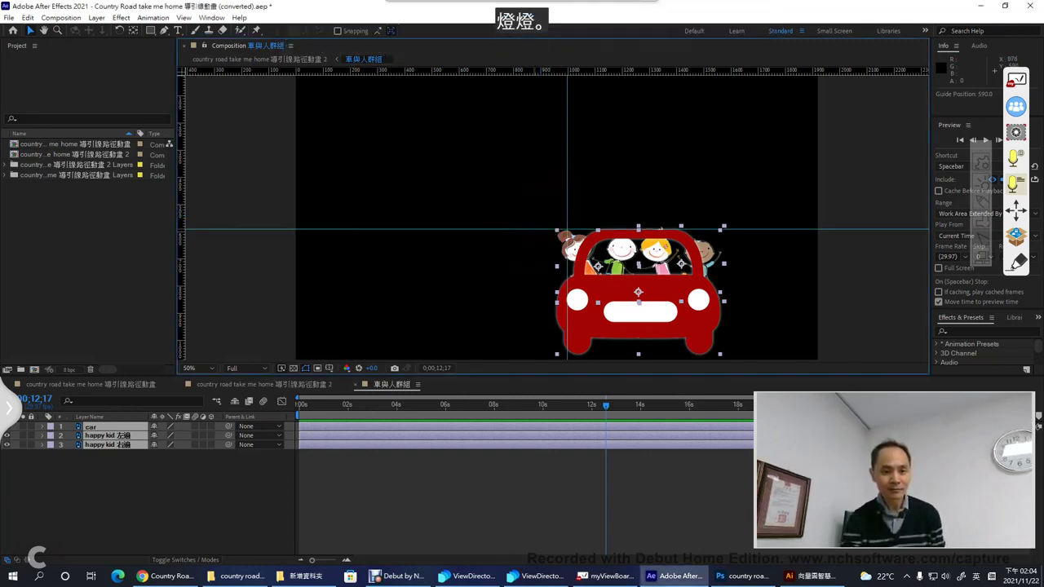
double_click(531, 228)
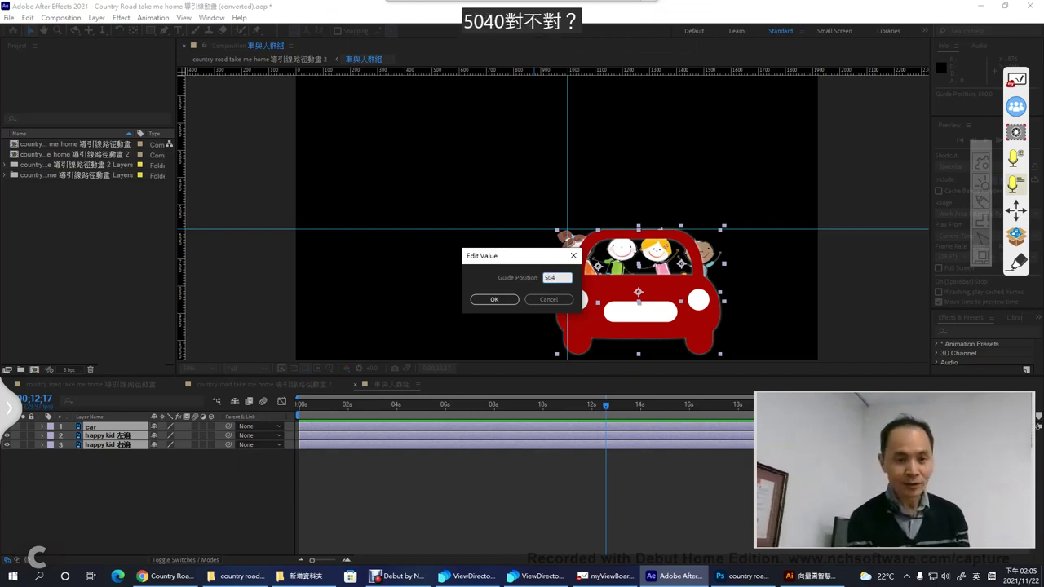
key(BackSpace)
key(BackSpace)
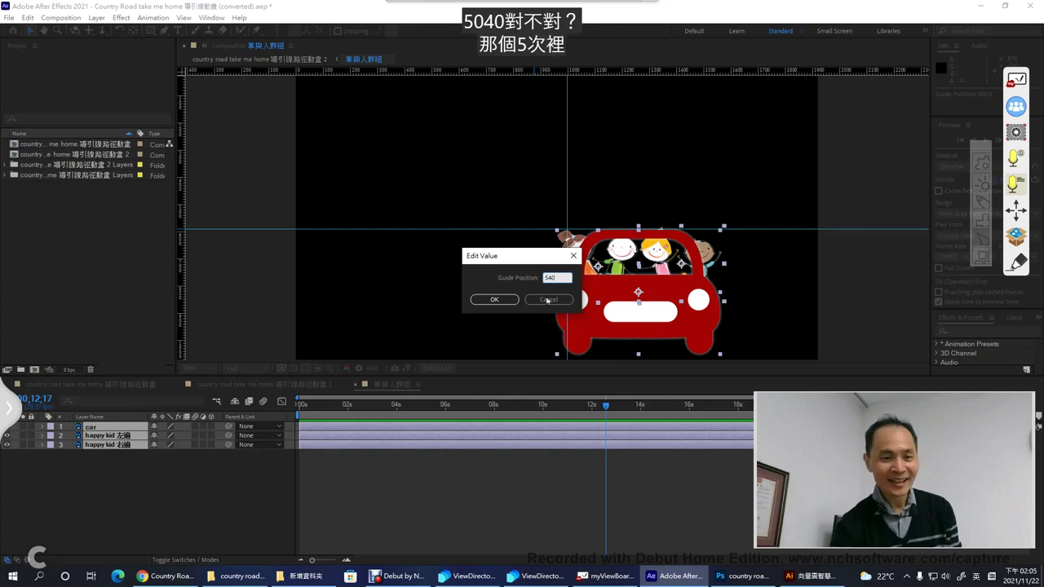
key(Return)
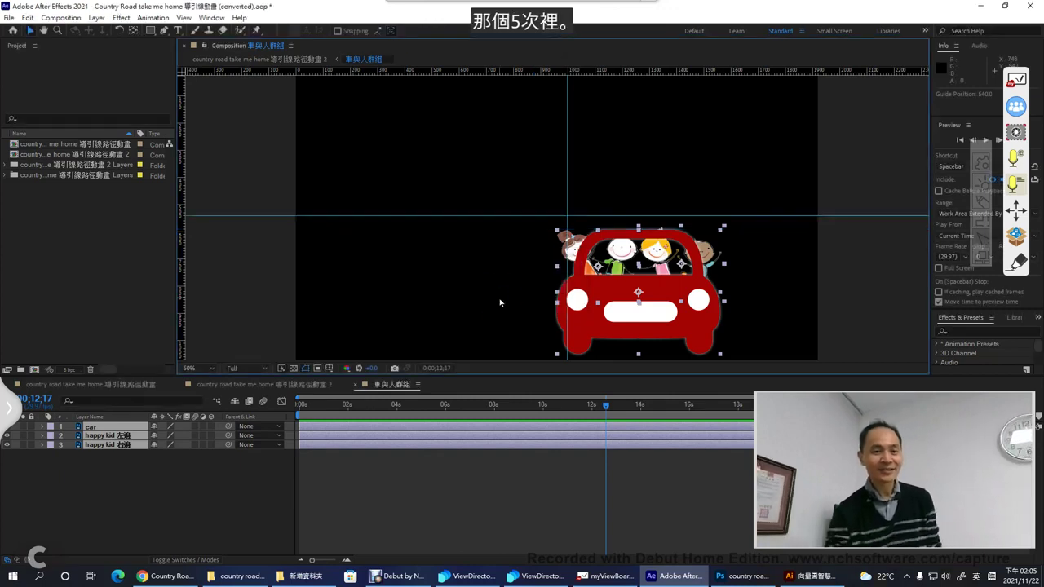
Step: Set the vertical guide's position to 960
double_click(566, 89)
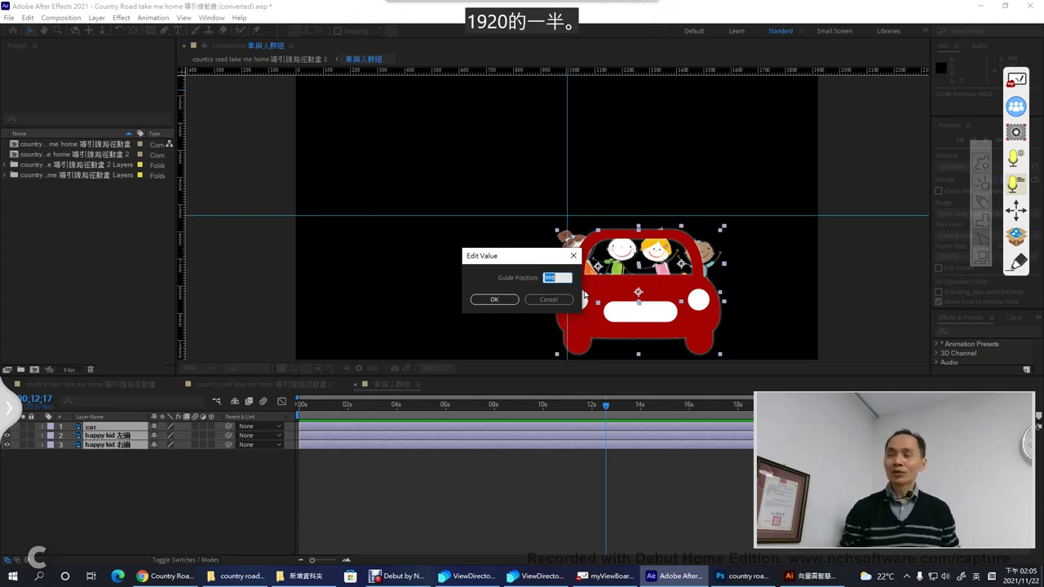
text(960)
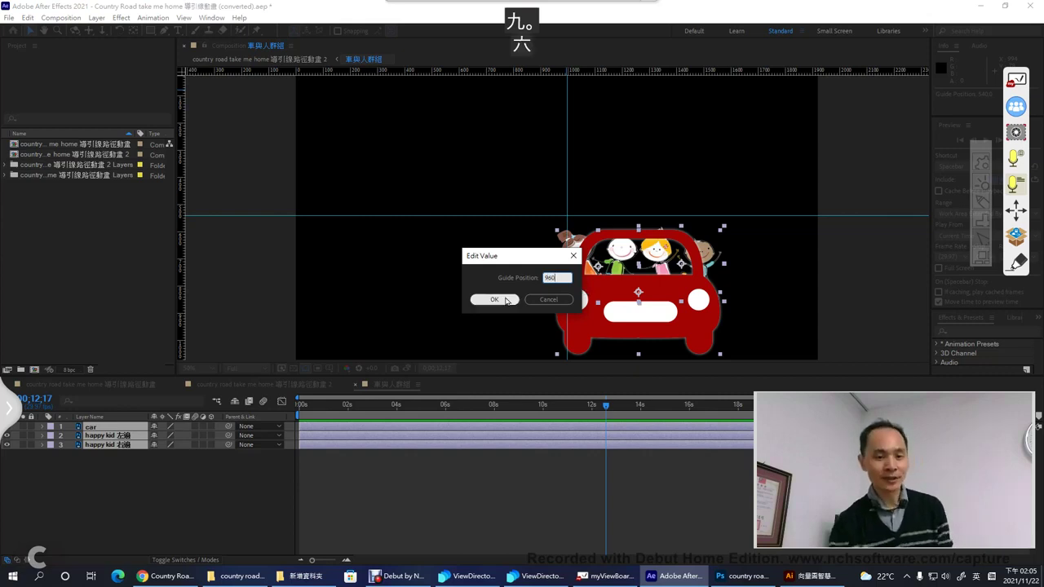
click(503, 299)
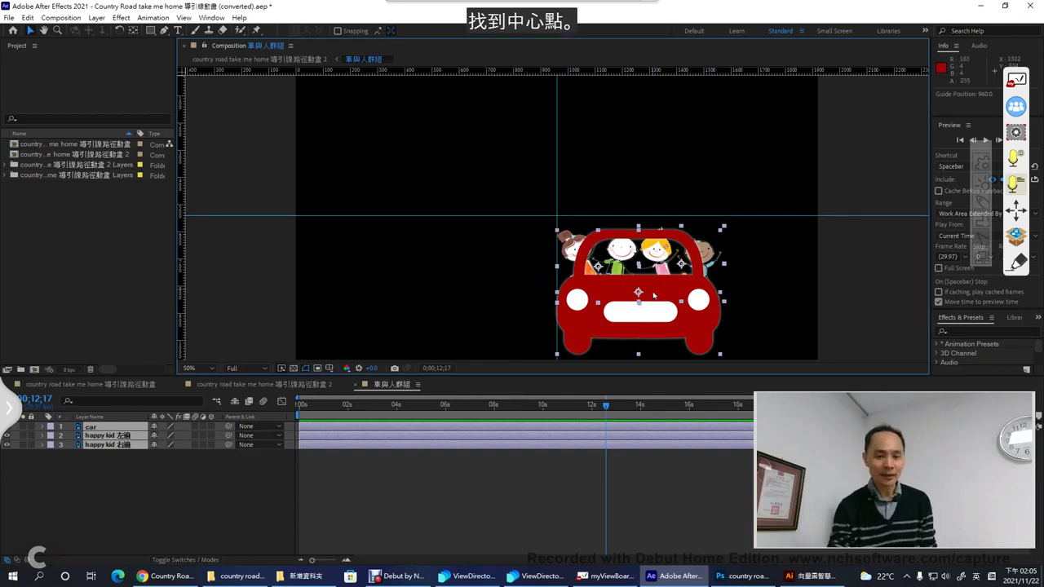
Step: Move the selected layers so the car sits at 960, 338 with its wheels near the horizontal guide, and return to the road composition
drag(653, 295, 572, 163)
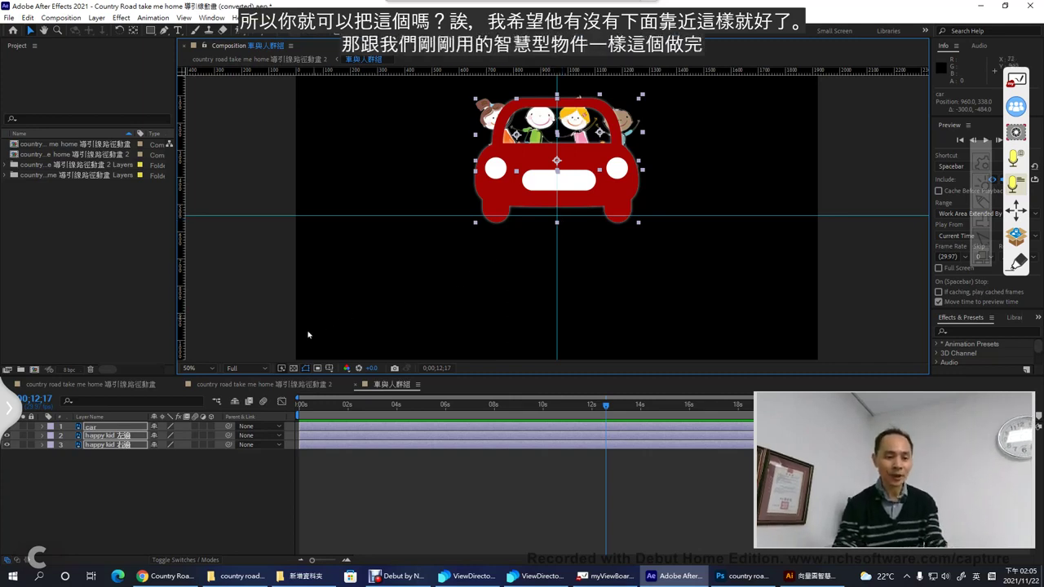
click(290, 387)
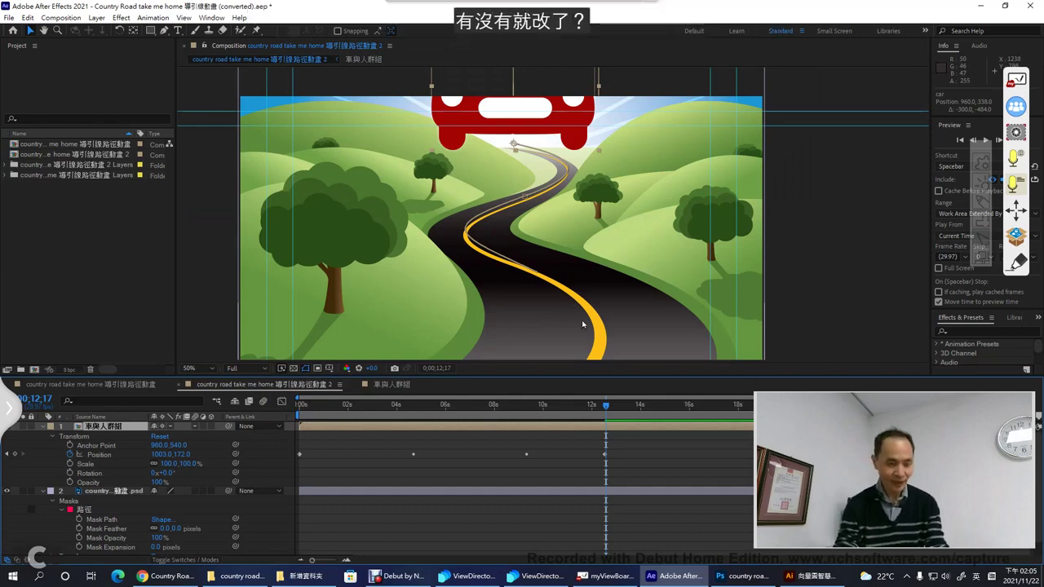
Step: Show the whole road frame and scrub the car's motion from the start to 0;00;11;21
drag(570, 302, 572, 273)
key(comma)
key(comma)
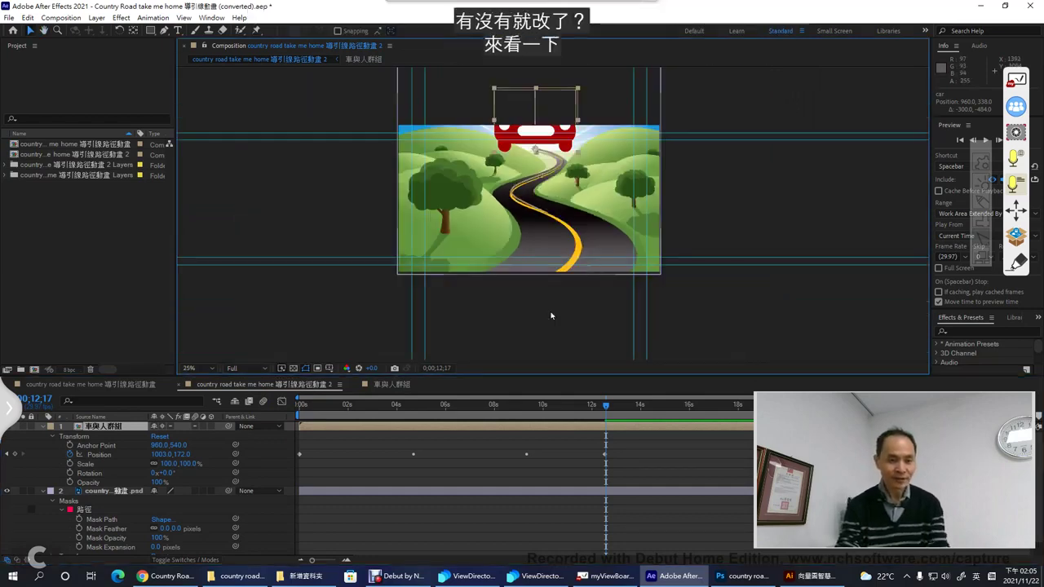
click(301, 404)
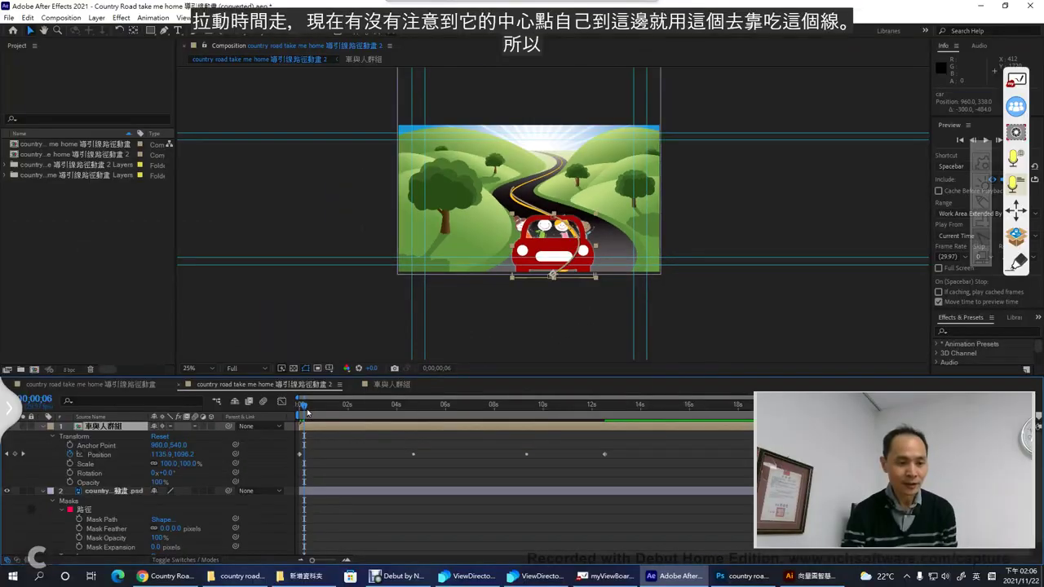
drag(307, 412, 587, 395)
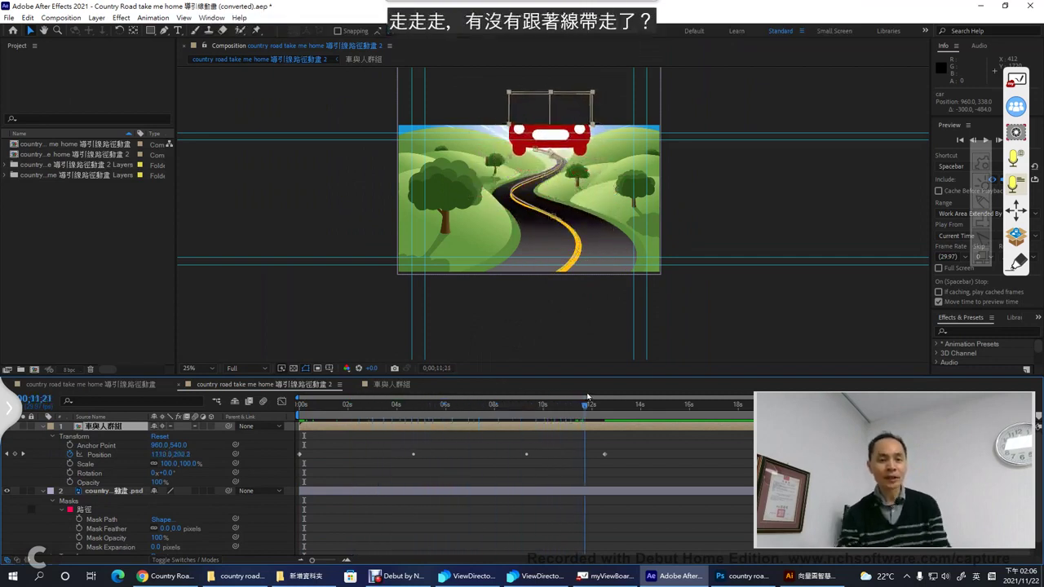
Step: Circle the distant car and the Scale property in temporary red ink, and clear the ink
click(986, 205)
click(985, 204)
mouse_move(518, 174)
mouse_down()
mouse_move(616, 93)
mouse_move(517, 175)
mouse_up()
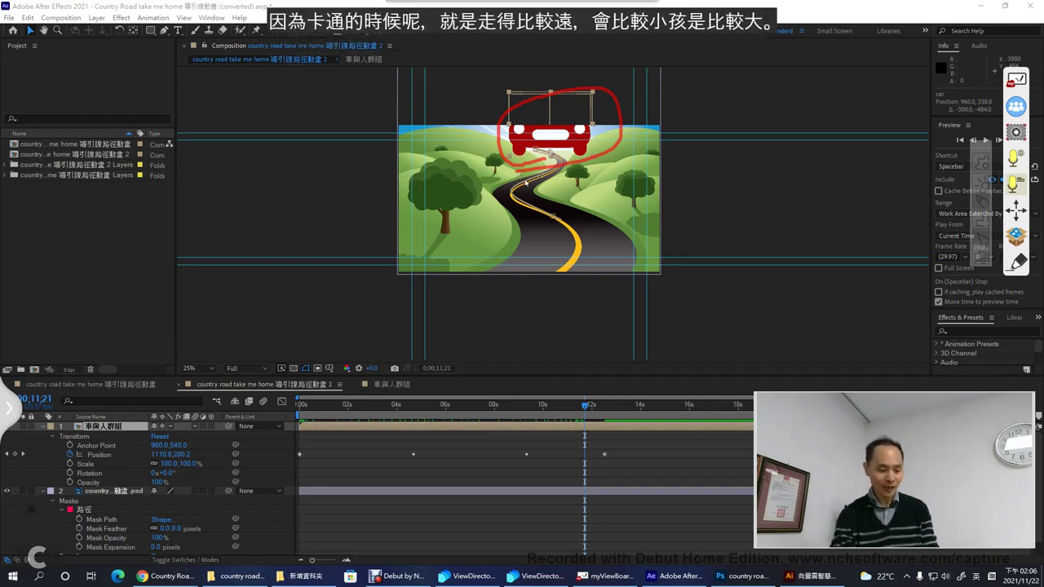
mouse_move(98, 481)
mouse_down()
mouse_move(70, 480)
mouse_move(60, 463)
mouse_move(105, 470)
mouse_up()
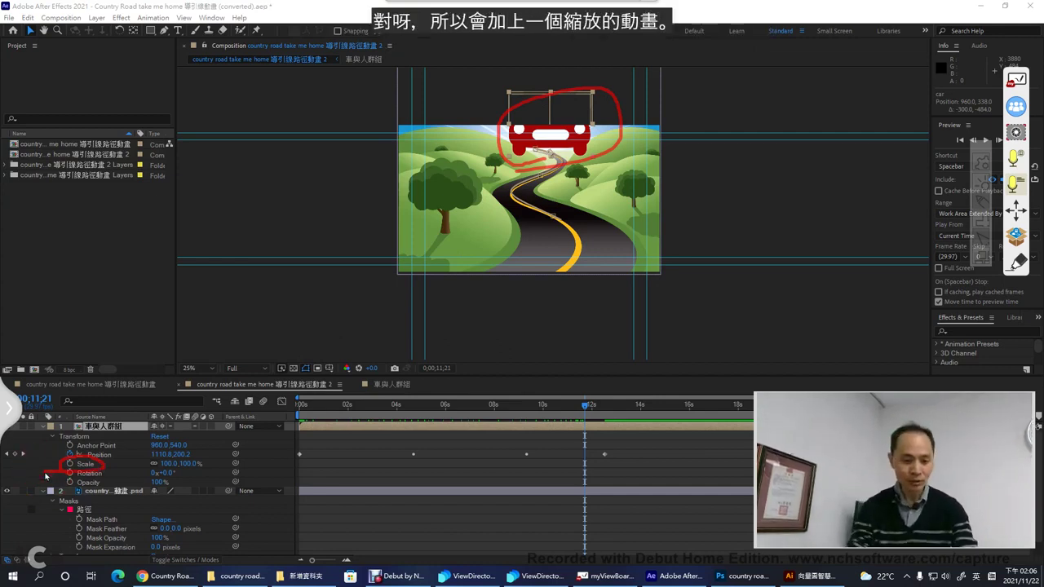
key(Escape)
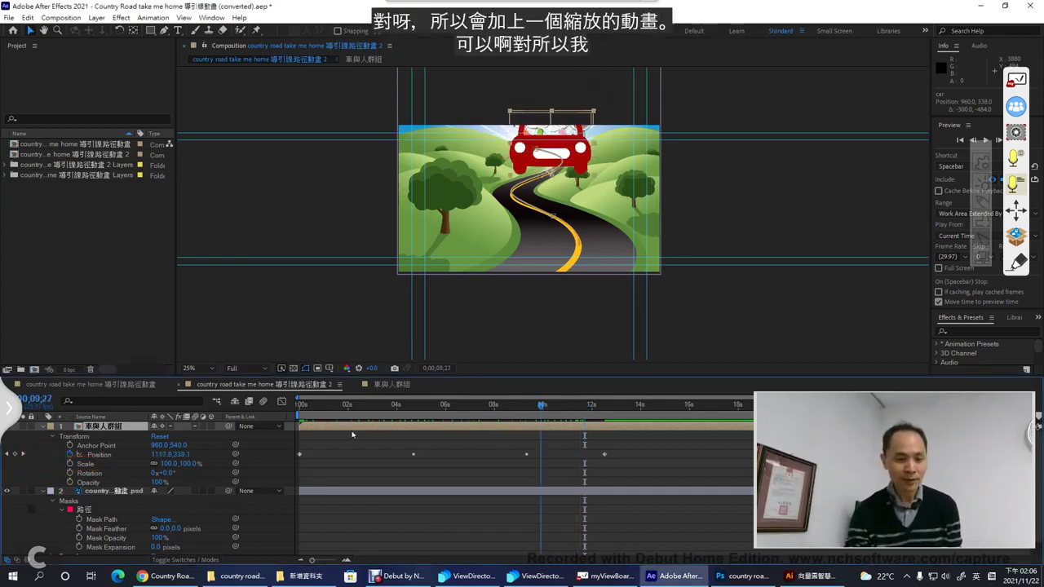
Step: Add a 100% Scale keyframe to the 車與人群組 layer at the start of the timeline
key(Home)
click(68, 467)
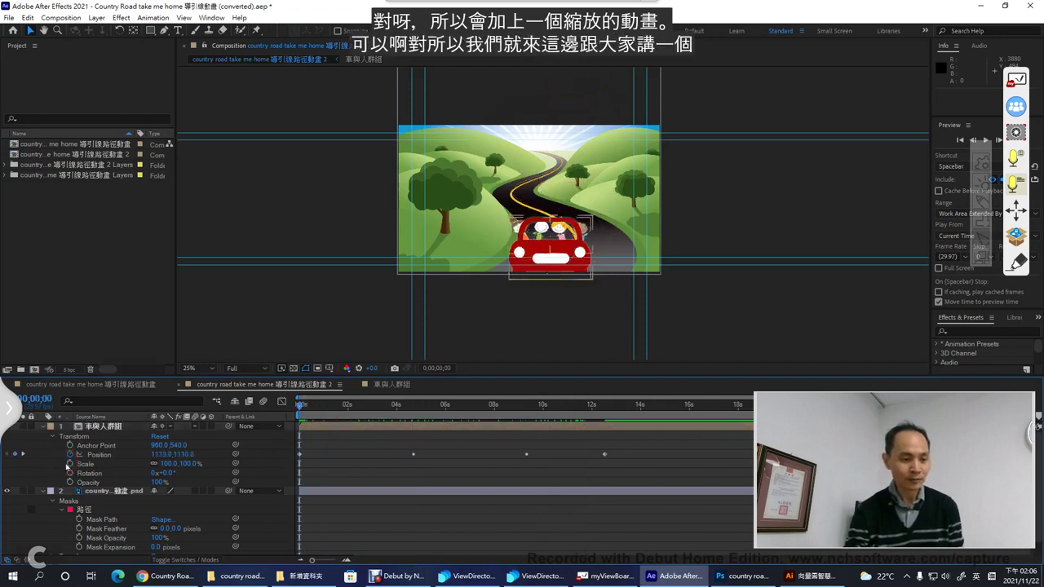
click(69, 464)
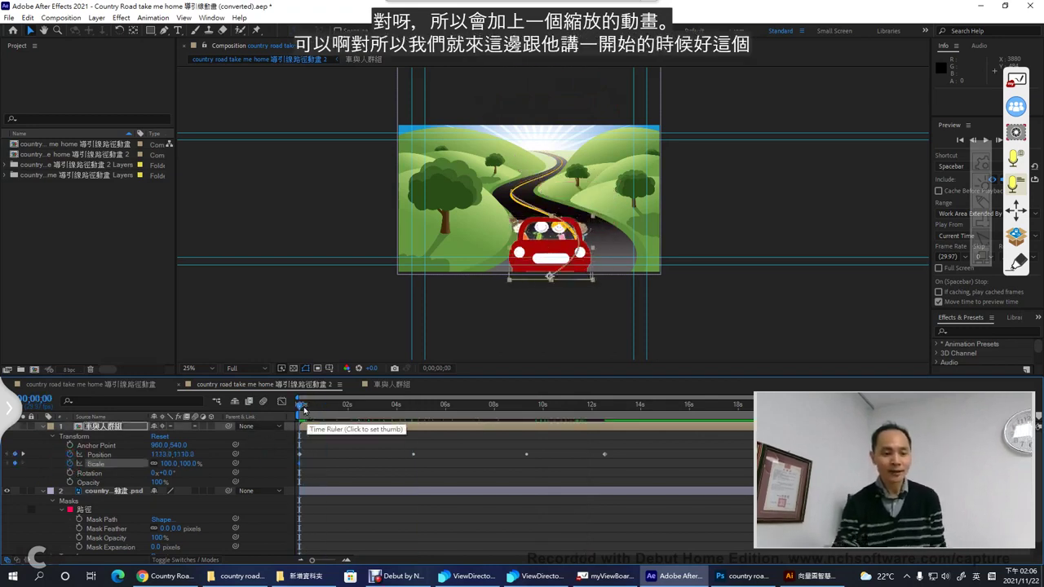
Step: Set the 車與人群組 layer's Scale to 34% at 0;00;12;16
drag(301, 410, 604, 438)
click(168, 464)
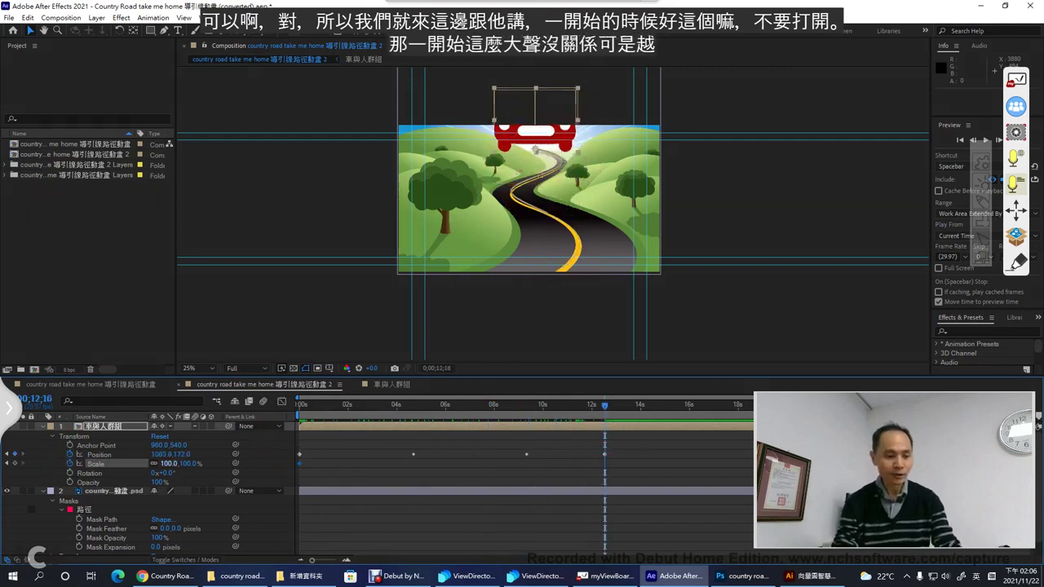
text(42)
key(Return)
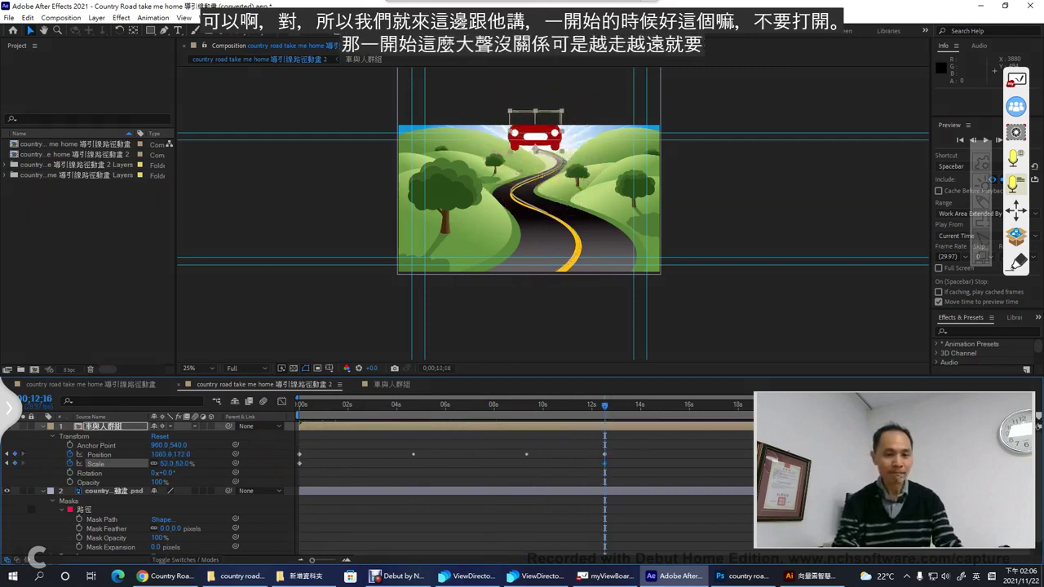
drag(143, 470, 139, 472)
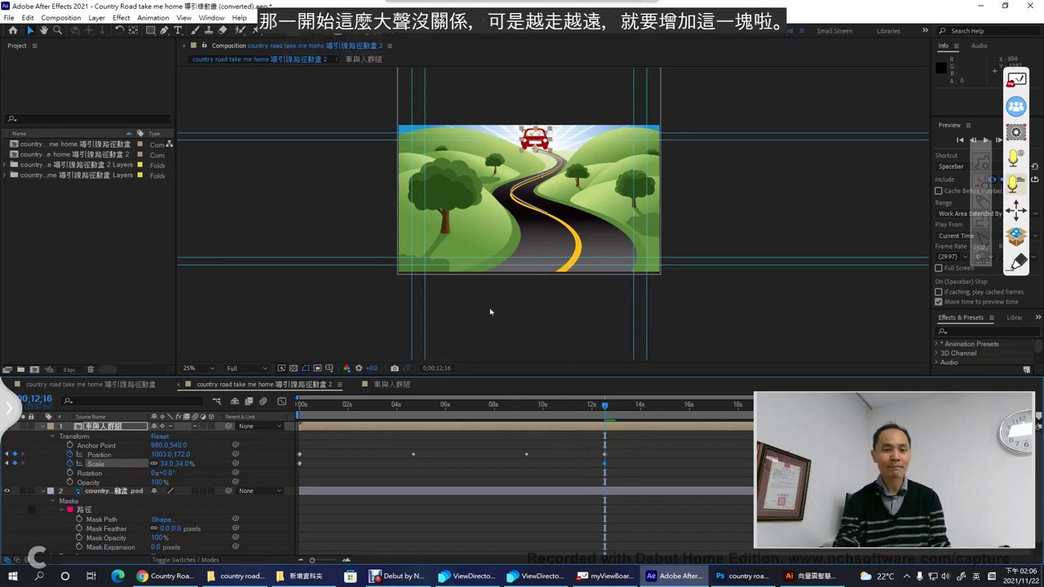
Step: Scrub from the start to 0;00;13;05 to check the car's motion and scaling along the road
click(300, 405)
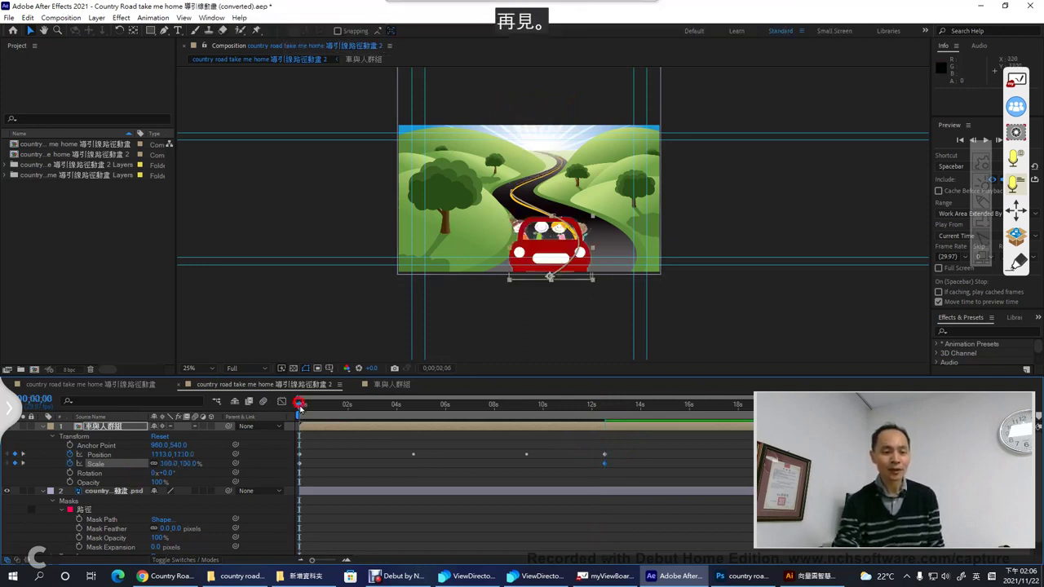
drag(300, 408, 615, 420)
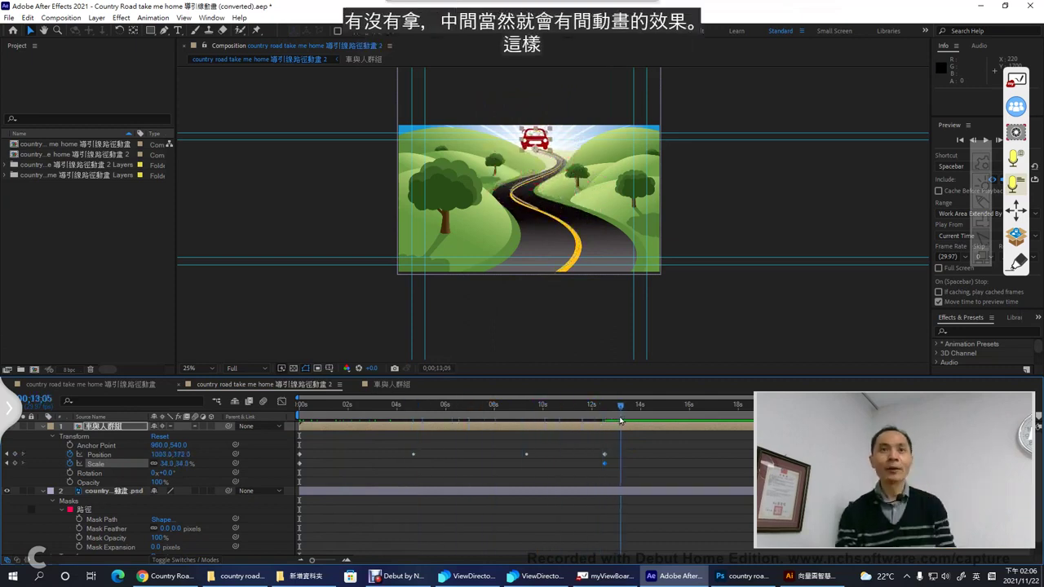